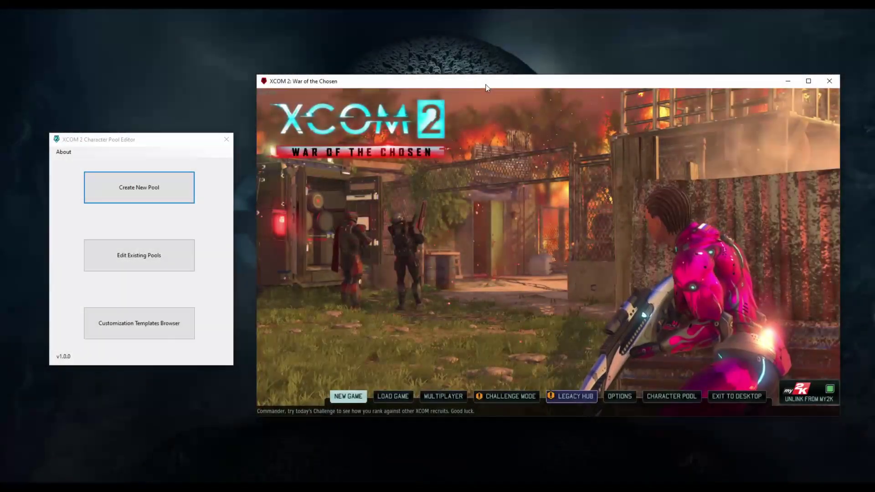
# Step: Open the game's Character Pool list, tick the last soldier, and place the editor window beside it
pyautogui.click(671, 393)
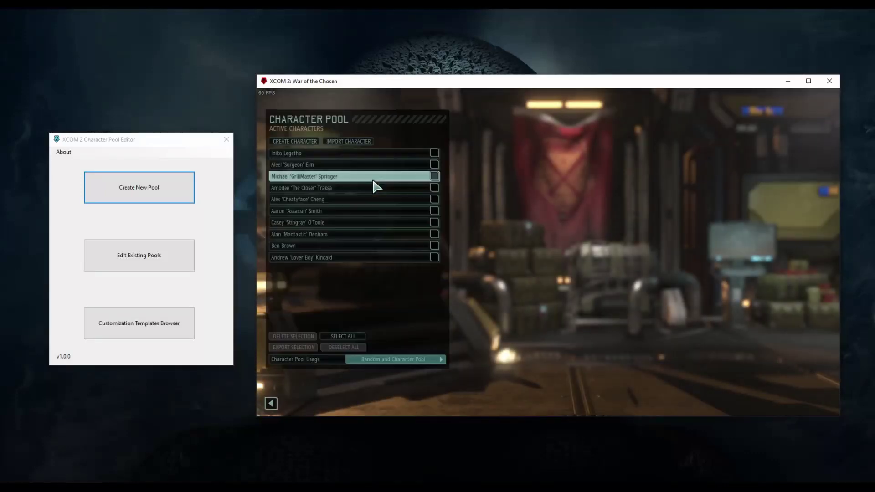
pyautogui.click(149, 141)
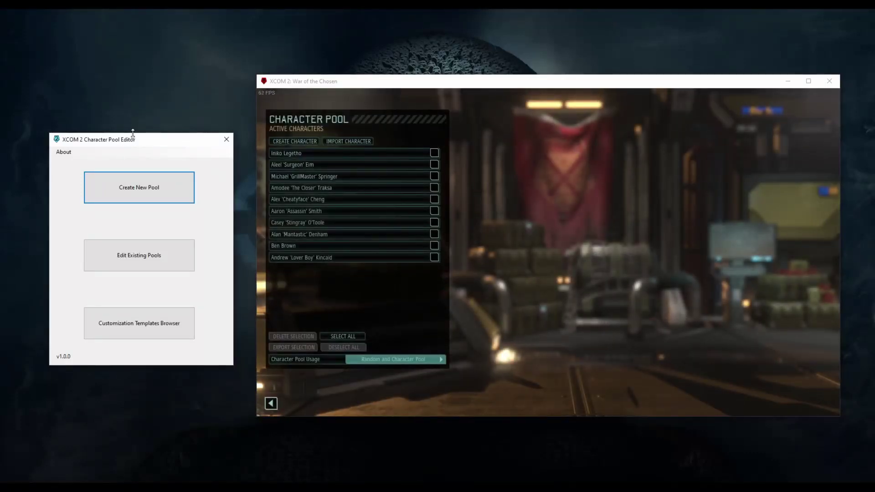
pyautogui.click(412, 294)
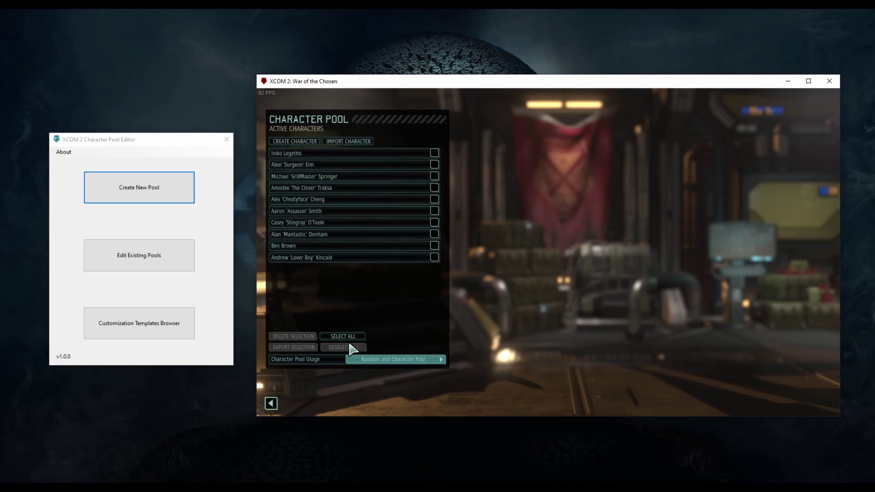
pyautogui.click(435, 257)
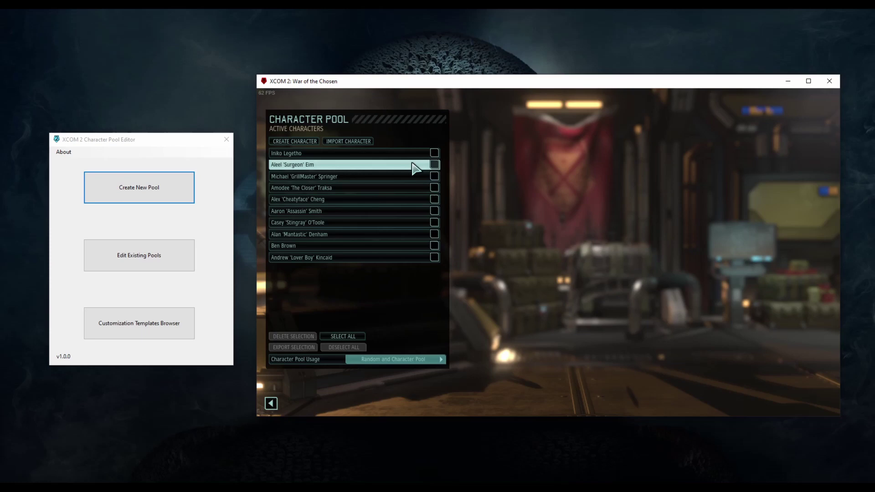
pyautogui.click(168, 142)
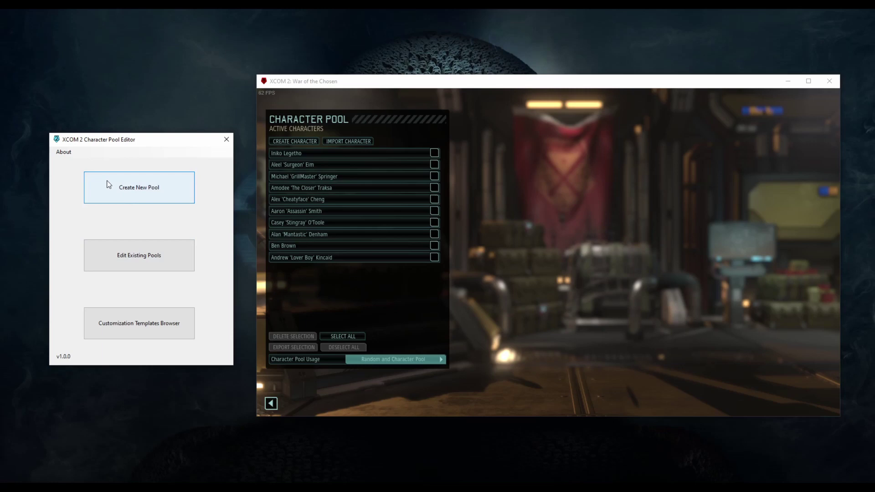
pyautogui.moveTo(161, 145); pyautogui.dragTo(164, 143)
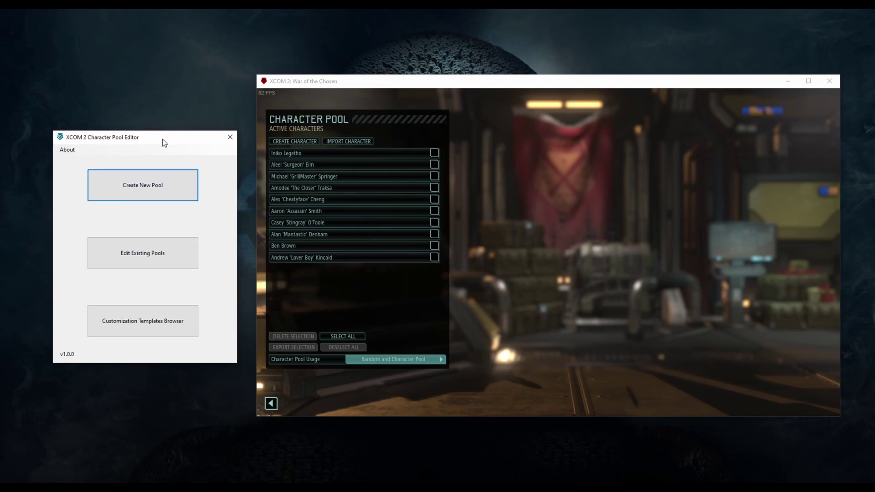
# Step: Create a new empty pool in the editor and reposition its window
pyautogui.click(153, 199)
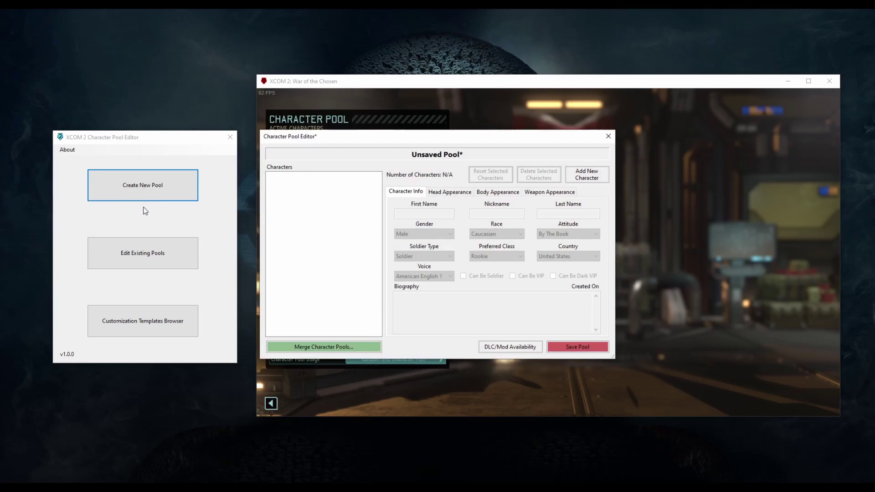
pyautogui.moveTo(503, 144); pyautogui.dragTo(489, 160)
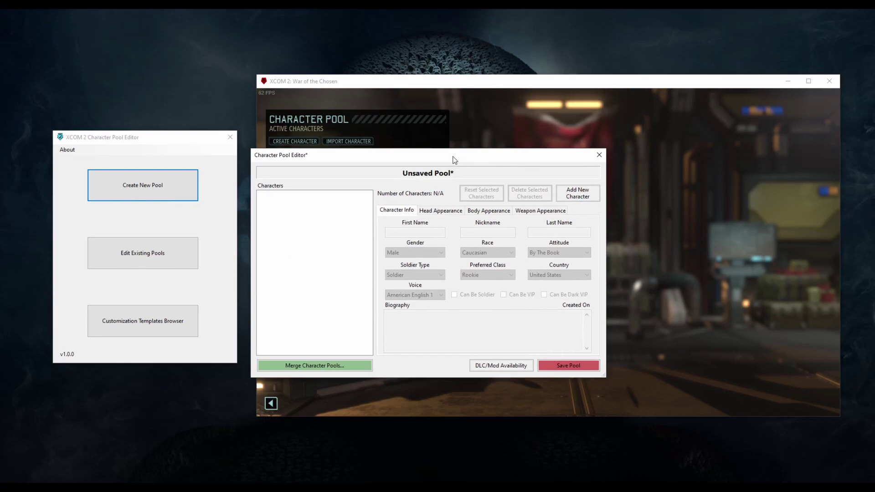
pyautogui.moveTo(454, 159); pyautogui.dragTo(457, 148)
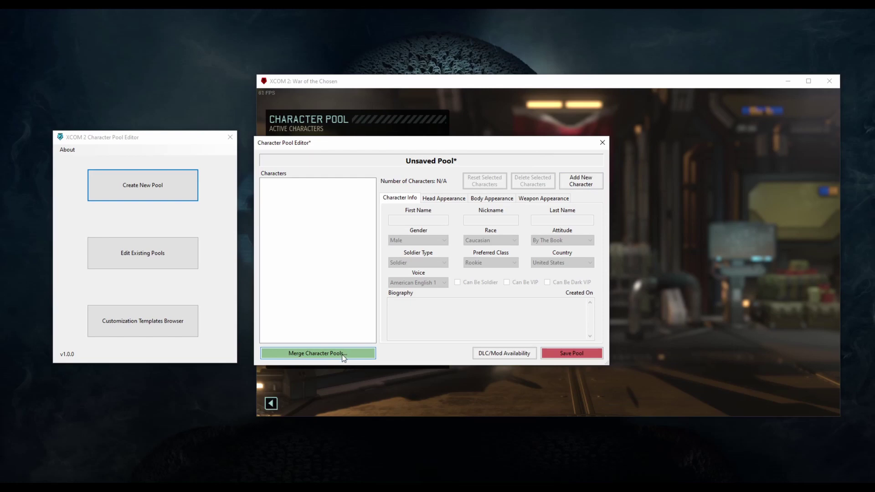
pyautogui.click(453, 199)
pyautogui.click(412, 199)
# Step: Add New '1' Character, keeping the Male, Caucasian and By The Book defaults
pyautogui.click(572, 188)
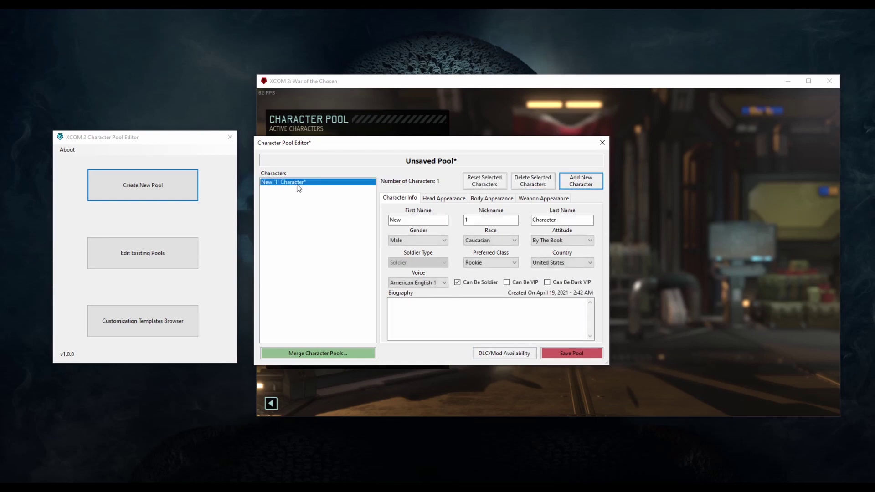
pyautogui.click(423, 241)
pyautogui.click(419, 248)
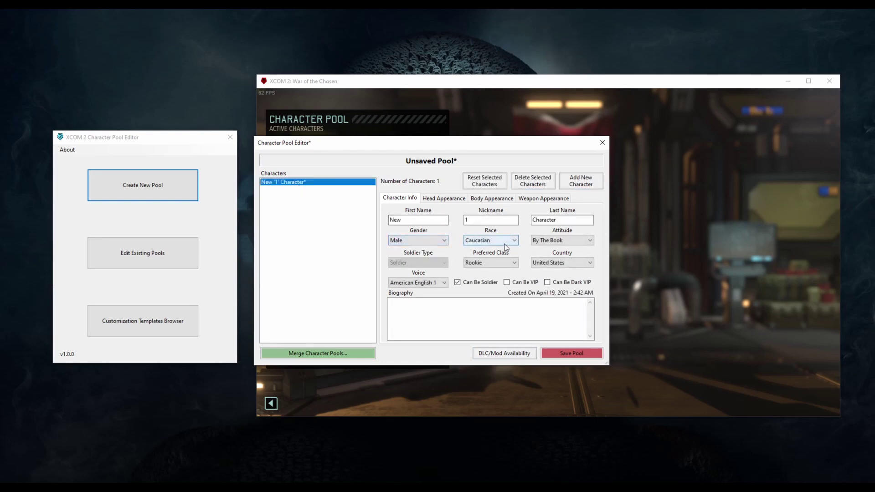
pyautogui.click(505, 244)
pyautogui.click(505, 250)
pyautogui.click(567, 241)
pyautogui.click(566, 249)
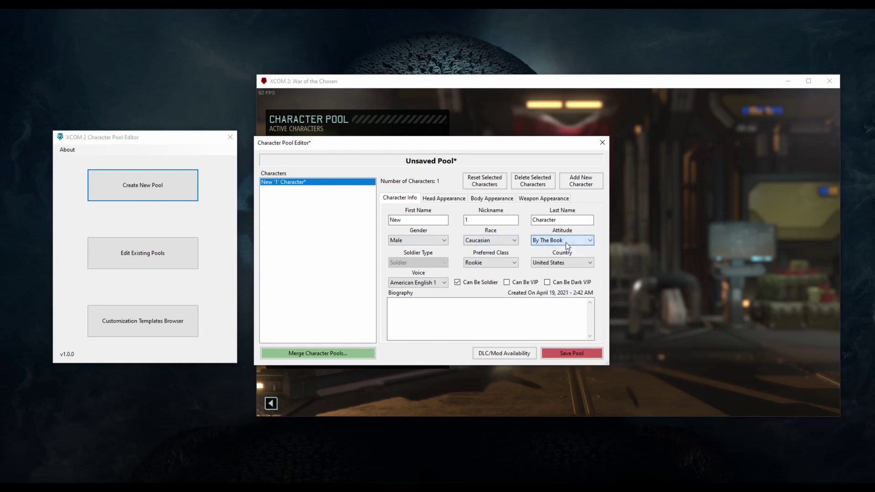
pyautogui.doubleClick(418, 219)
# Step: Create a new soldier in the game and view her biography
pyautogui.moveTo(447, 146); pyautogui.dragTo(215, 249)
pyautogui.click(451, 83)
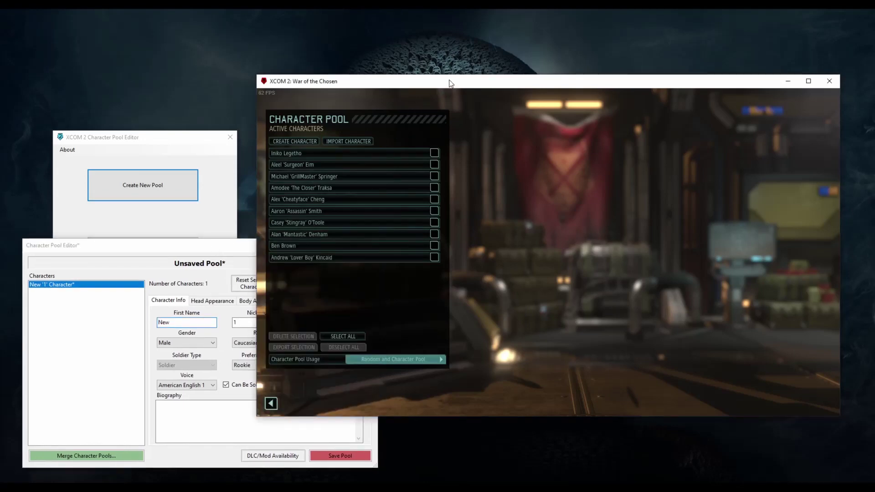
pyautogui.click(295, 141)
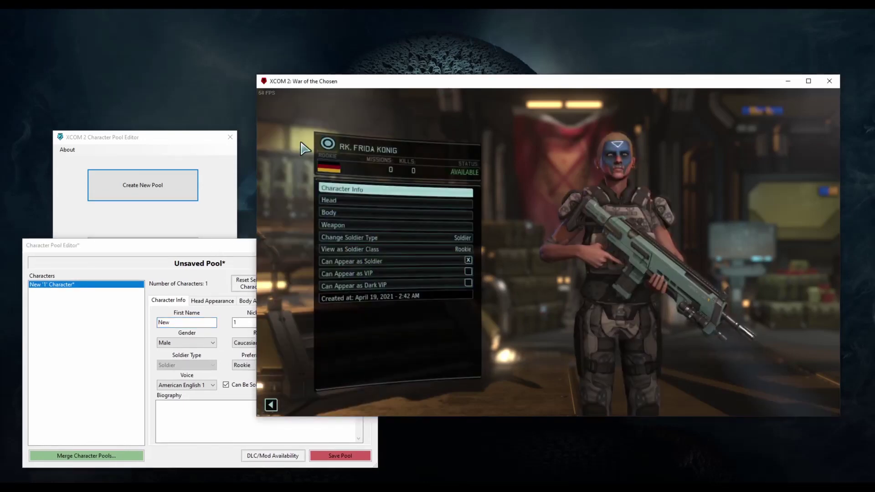
pyautogui.click(370, 191)
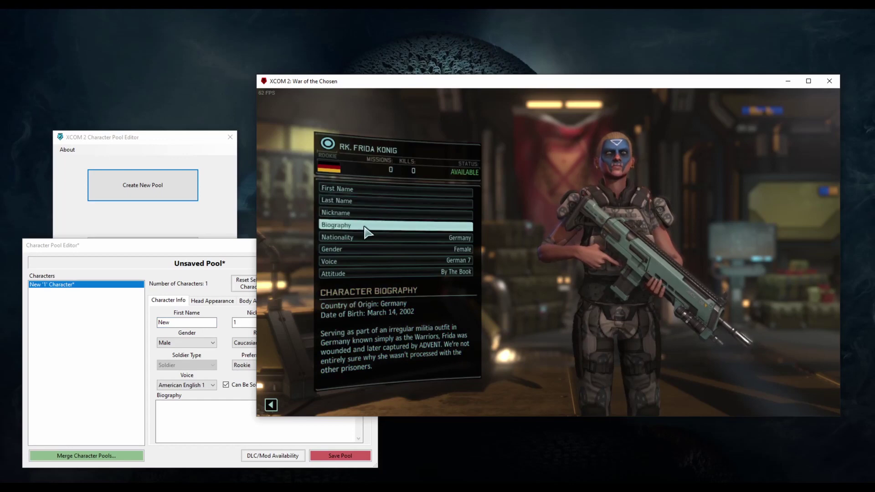
pyautogui.click(187, 246)
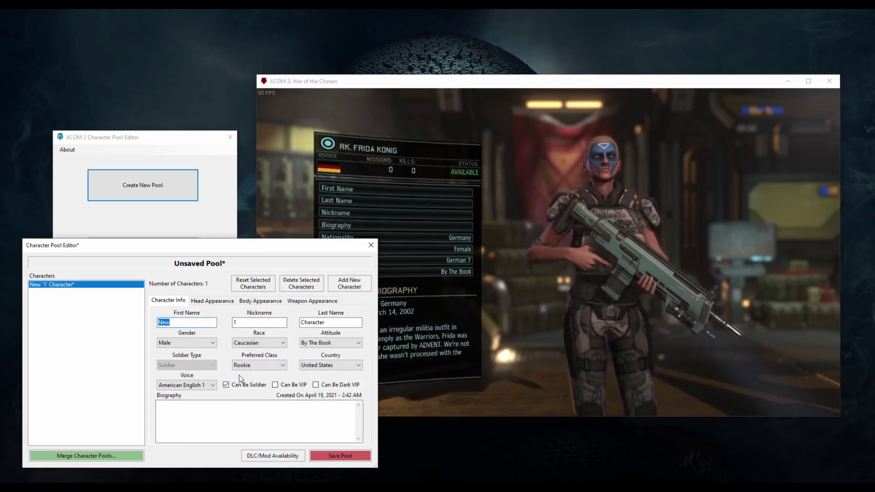
# Step: Show head appearance in the editor and the soldier's head list in the game
pyautogui.click(215, 302)
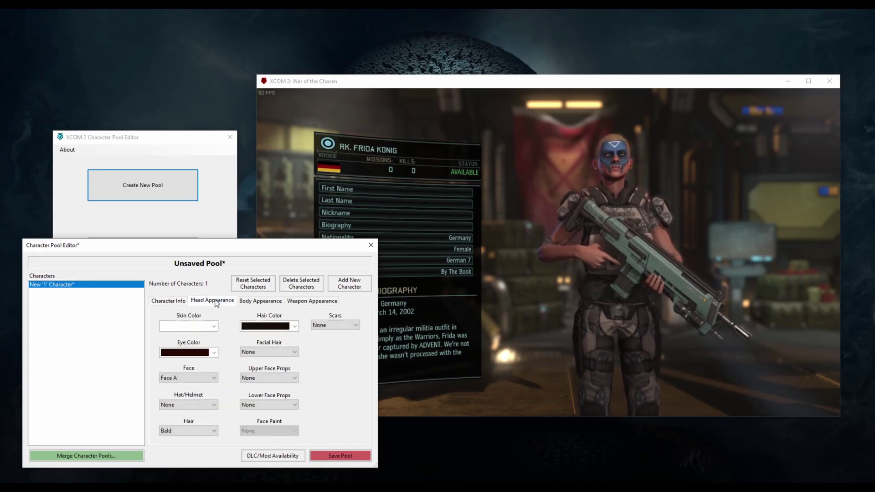
pyautogui.click(423, 86)
pyautogui.press('Escape')
pyautogui.click(371, 201)
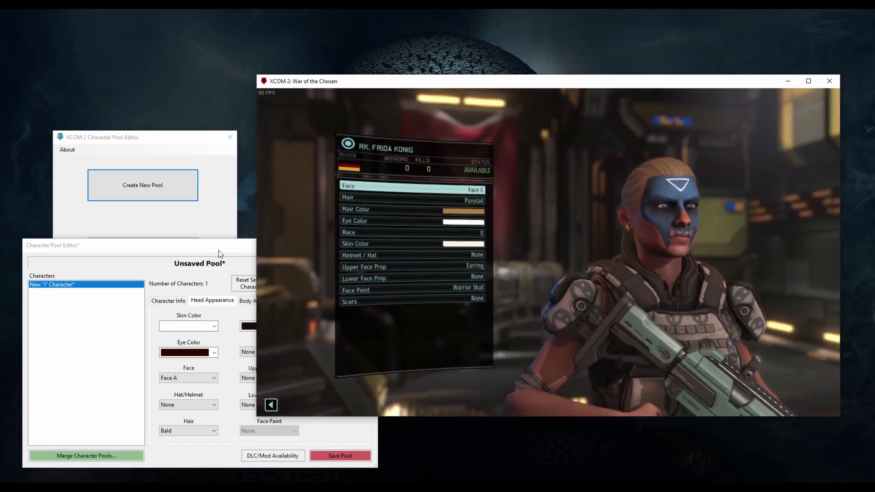
# Step: Set skin colour to white, keeping the hair colour, no scars and dark red eyes
pyautogui.click(169, 246)
pyautogui.click(211, 327)
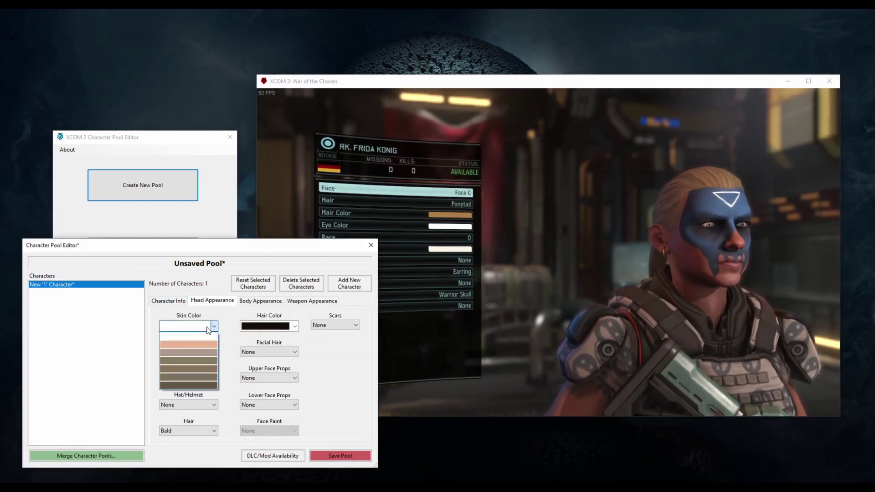
pyautogui.click(184, 338)
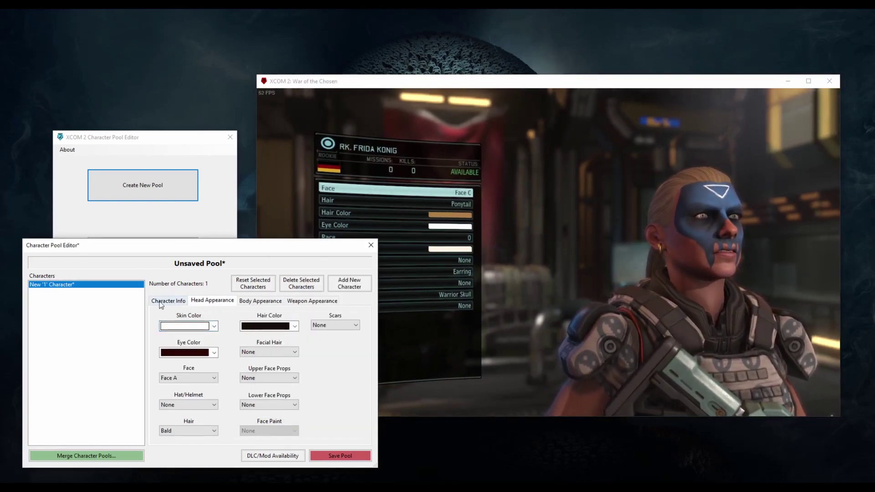
pyautogui.click(273, 326)
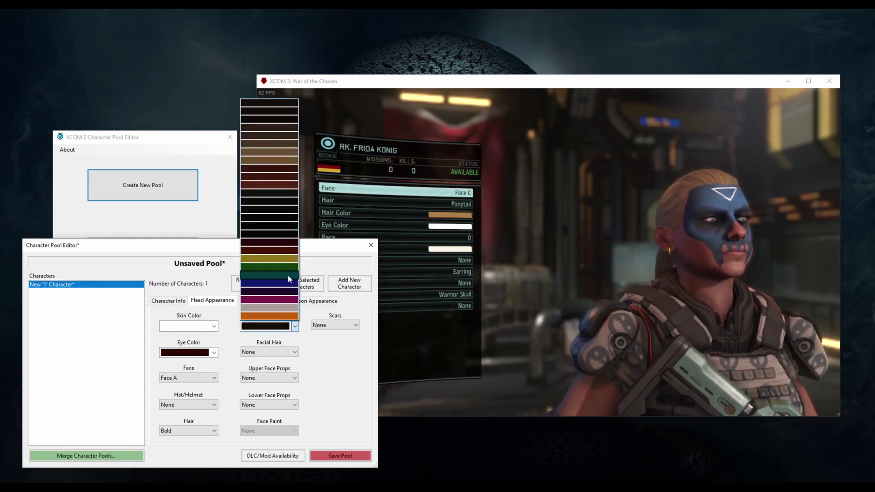
pyautogui.click(265, 336)
pyautogui.click(333, 325)
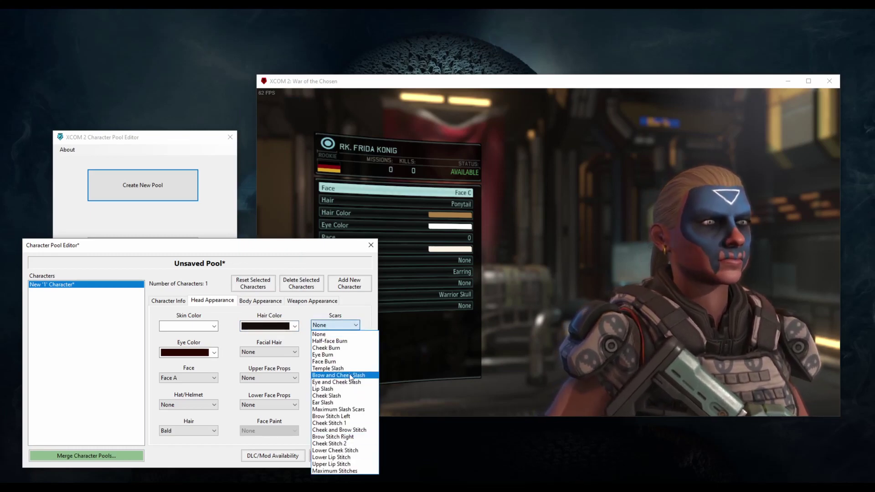
pyautogui.click(321, 335)
pyautogui.click(185, 354)
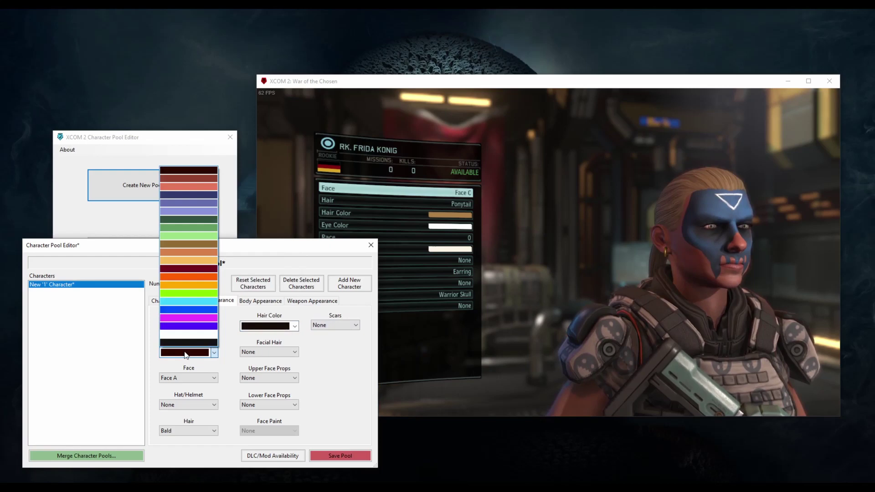
pyautogui.click(185, 353)
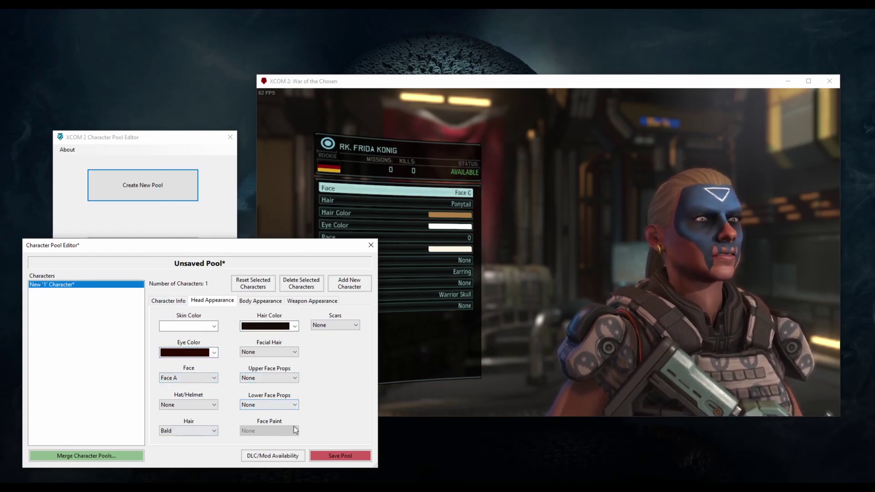
# Step: Give the editor character the Delta 1 helmet
pyautogui.moveTo(243, 248); pyautogui.dragTo(248, 176)
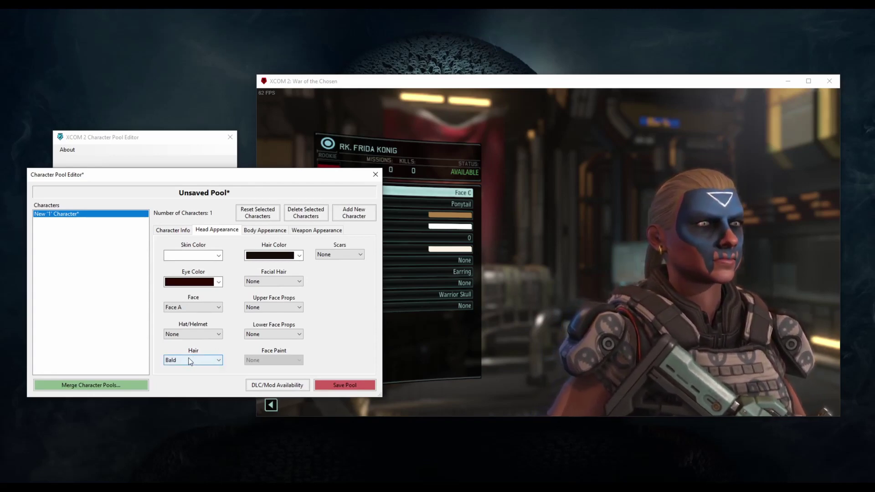
pyautogui.click(211, 335)
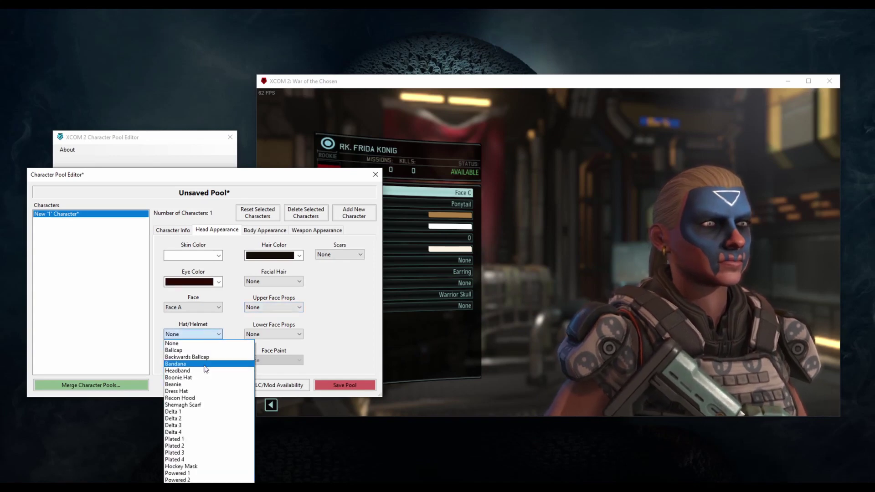
pyautogui.click(202, 411)
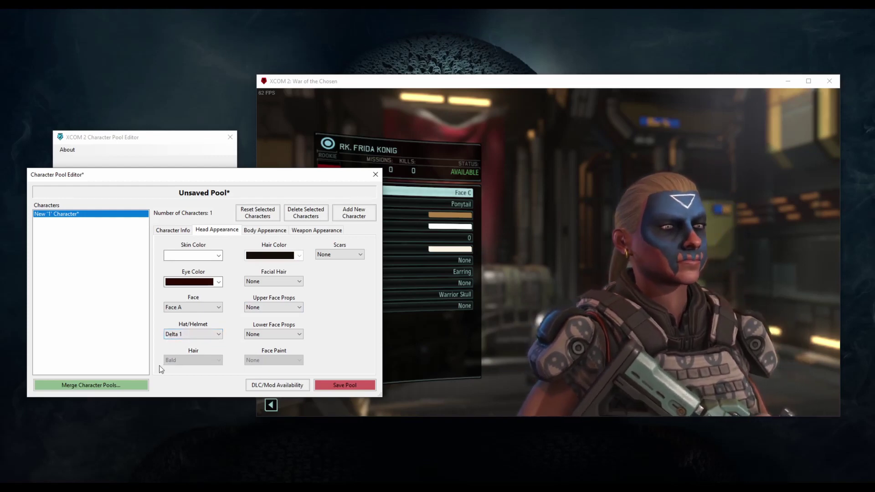
# Step: Put the Delta 1 helmet on the in-game soldier and turn the model to its side
pyautogui.click(397, 247)
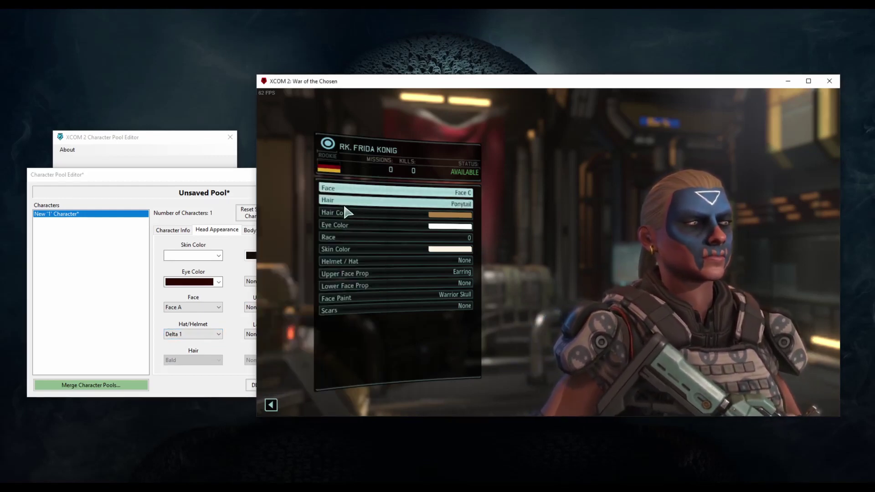
pyautogui.click(343, 260)
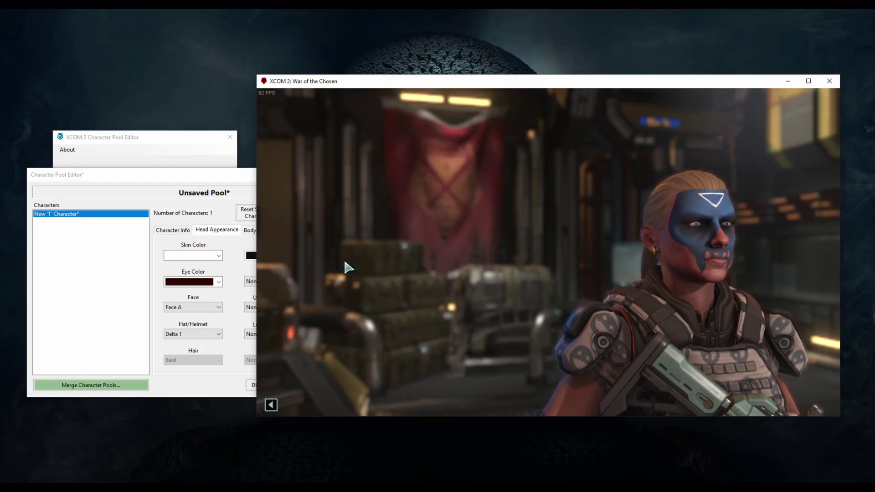
pyautogui.scroll(-5, 380, 355)
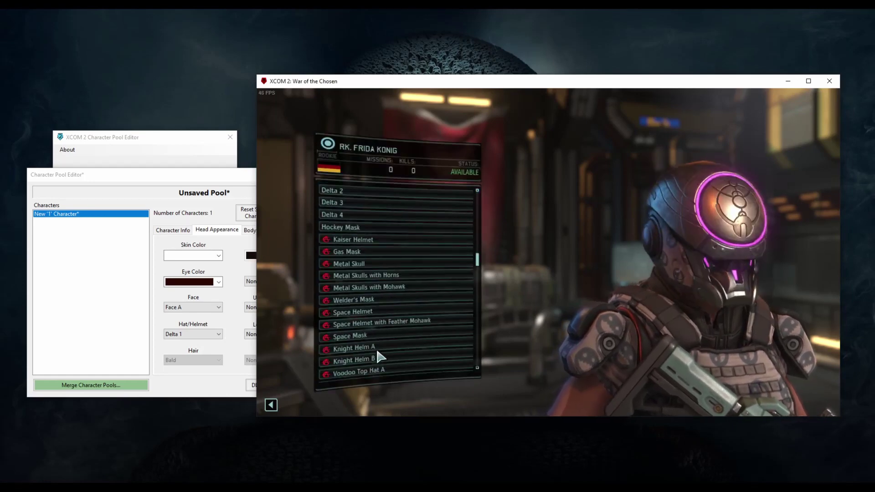
pyautogui.scroll(5, 378, 352)
pyautogui.click(360, 288)
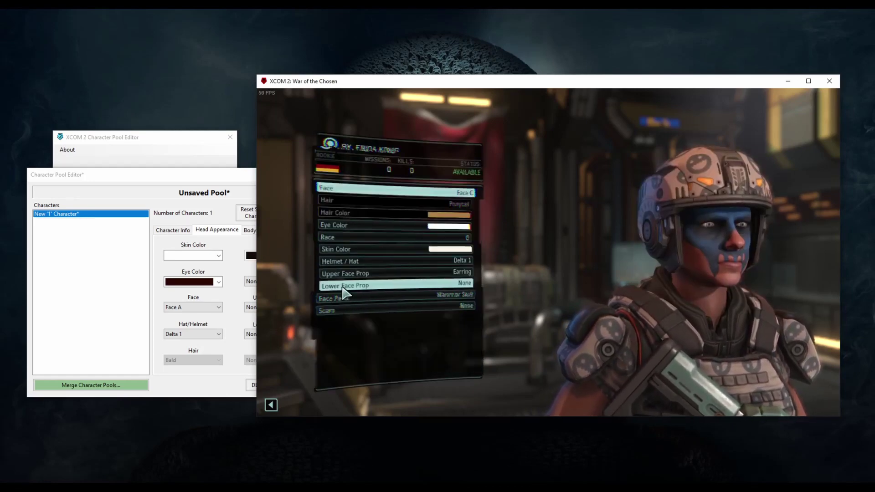
pyautogui.moveTo(740, 254); pyautogui.dragTo(616, 274)
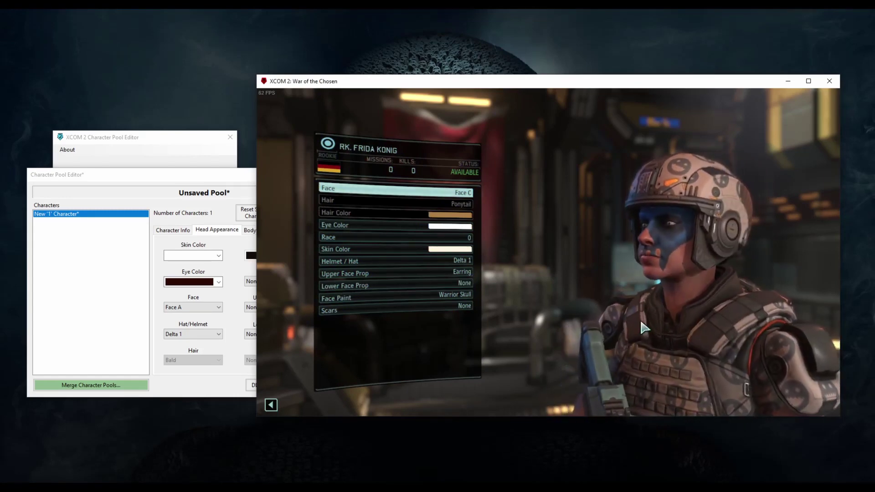
pyautogui.click(156, 178)
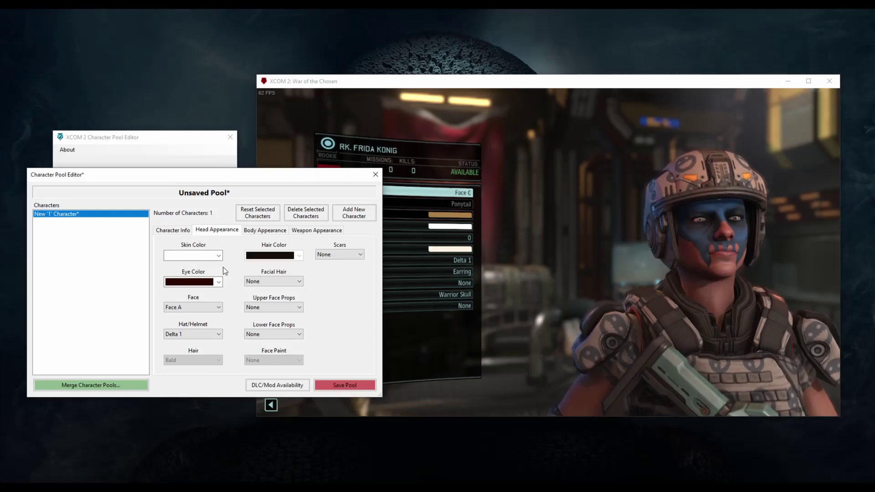
# Step: Show body appearance in the editor and the body customization list in the game
pyautogui.click(256, 233)
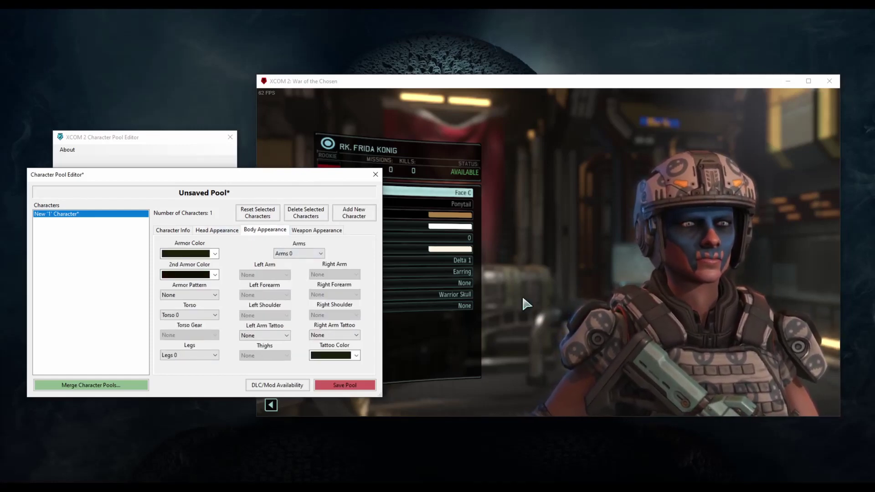
pyautogui.click(490, 305)
pyautogui.rightClick(491, 309)
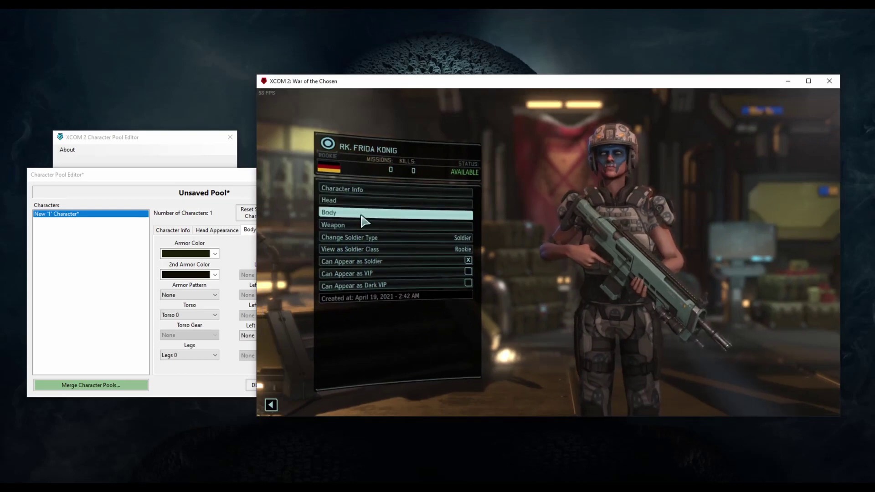
pyautogui.click(361, 215)
pyautogui.click(198, 184)
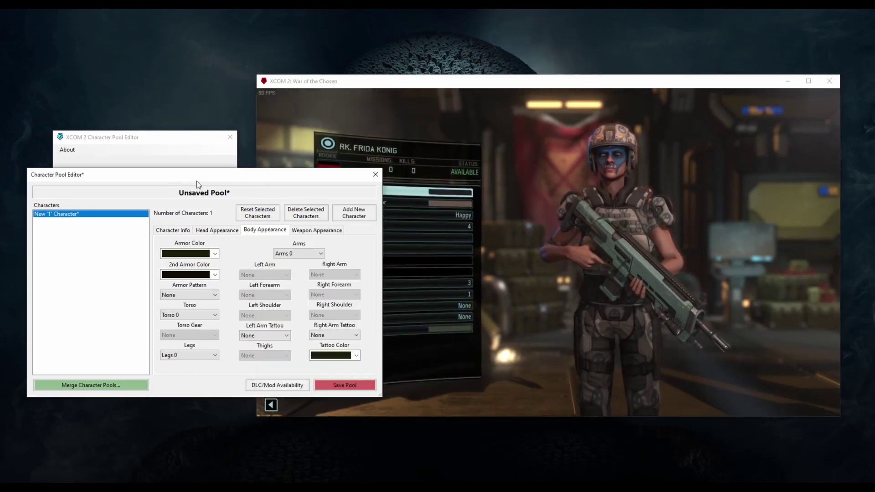
# Step: Set the torso to Torso 1, keeping Arms 0 and no armor pattern
pyautogui.click(299, 253)
pyautogui.click(291, 261)
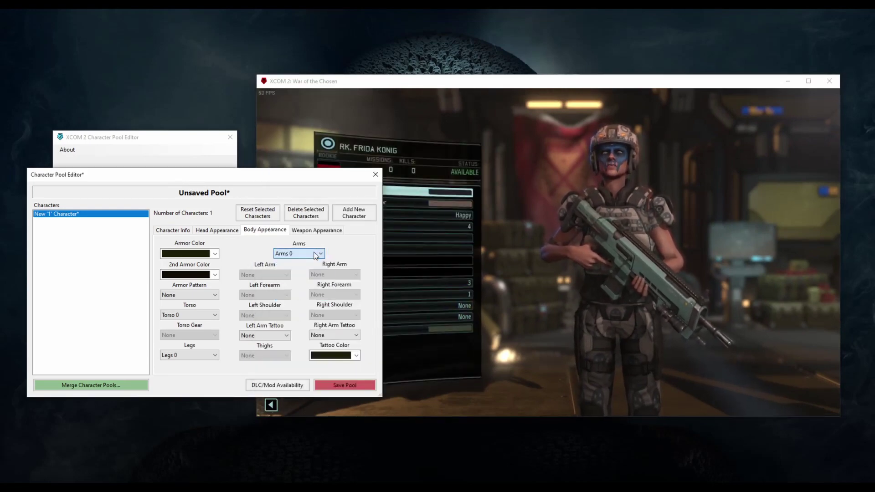
pyautogui.click(184, 297)
pyautogui.click(184, 303)
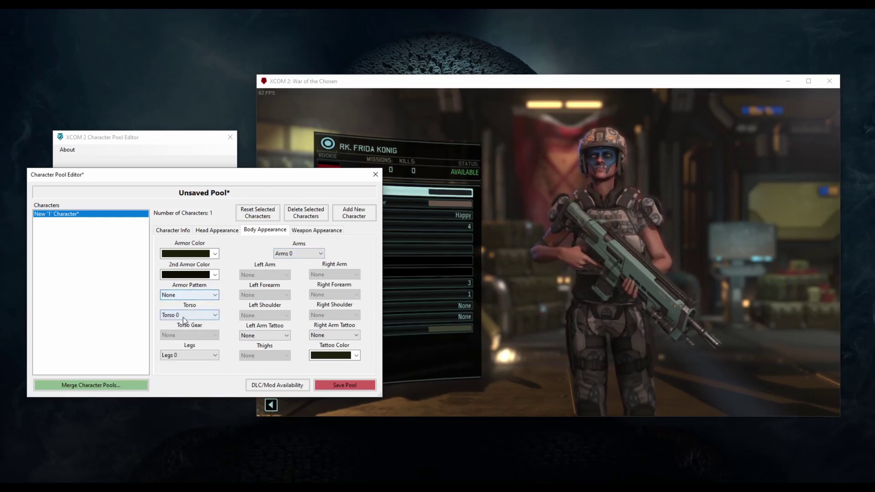
pyautogui.click(184, 315)
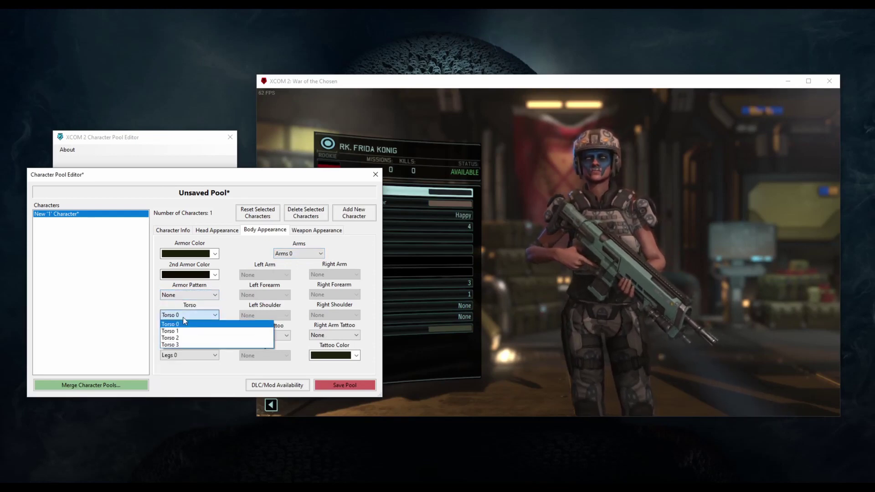
pyautogui.click(224, 332)
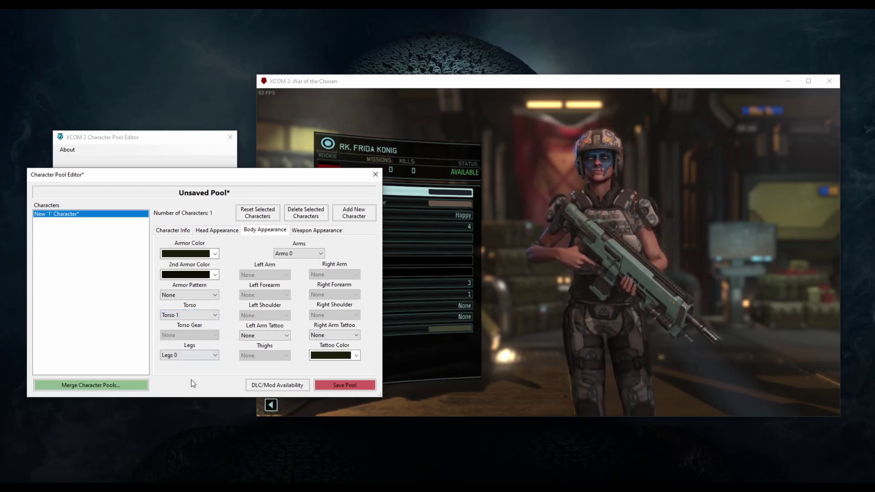
# Step: Compare against the game's list of torsos
pyautogui.click(514, 356)
pyautogui.click(355, 282)
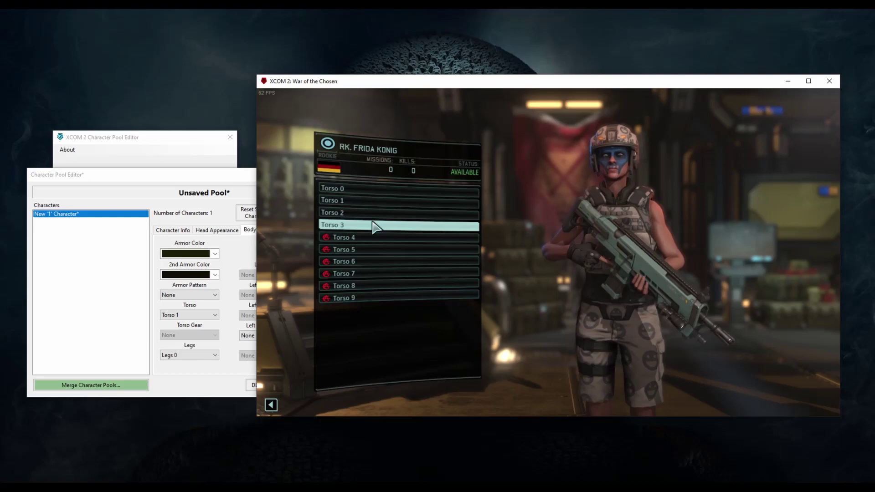
pyautogui.click(375, 227)
# Step: Leave the left arm tattoo as None and check the tattoo colour options
pyautogui.click(173, 390)
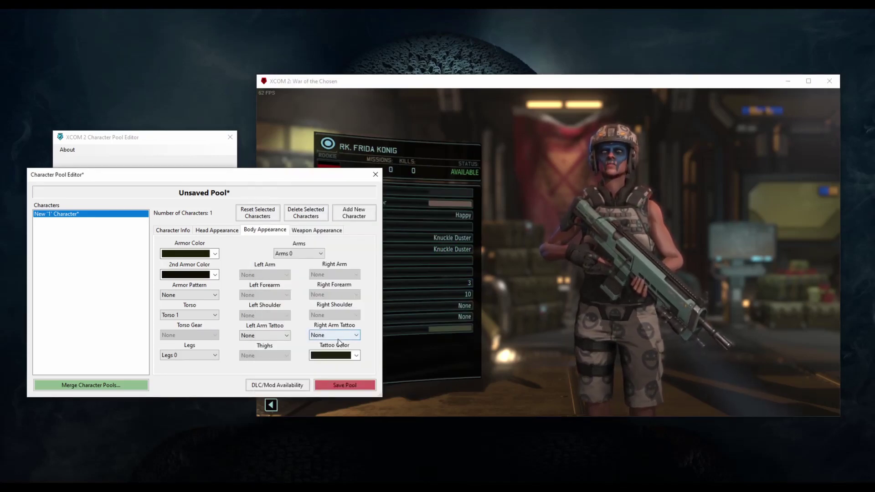
pyautogui.click(265, 335)
pyautogui.click(255, 340)
pyautogui.click(335, 356)
pyautogui.click(334, 355)
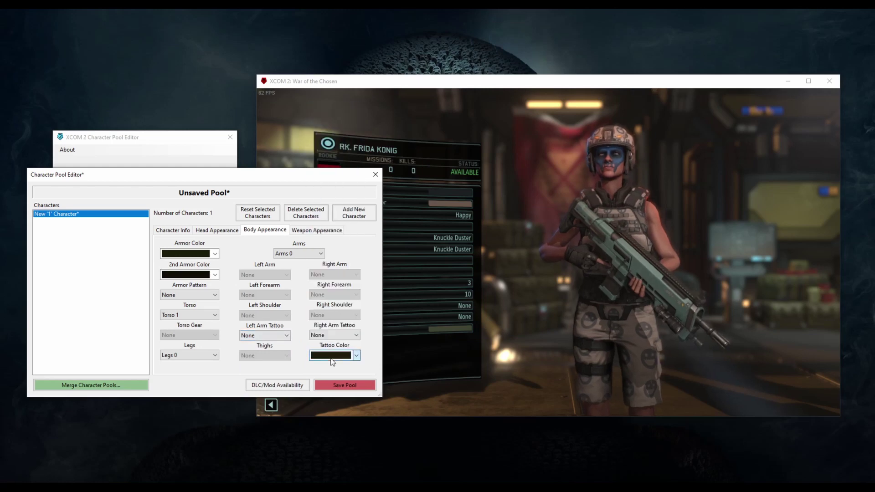
pyautogui.click(458, 359)
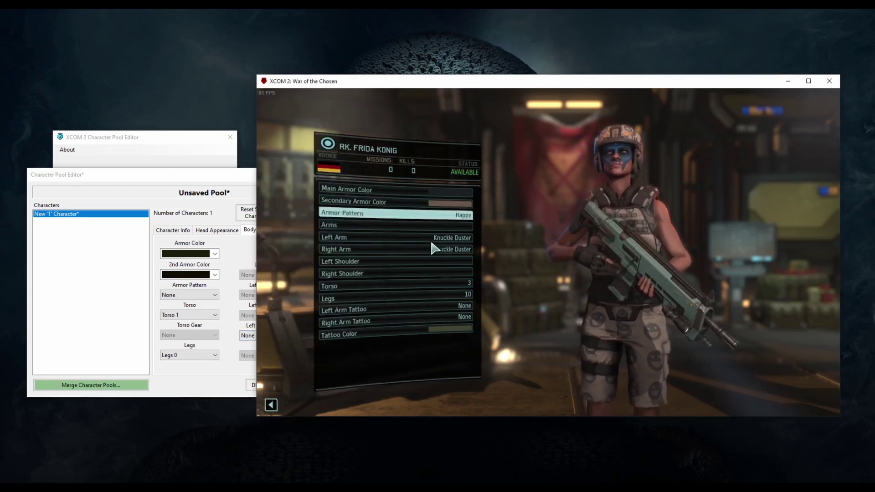
# Step: Look over the weapon appearance and character info, then delete New '1' Character
pyautogui.click(207, 377)
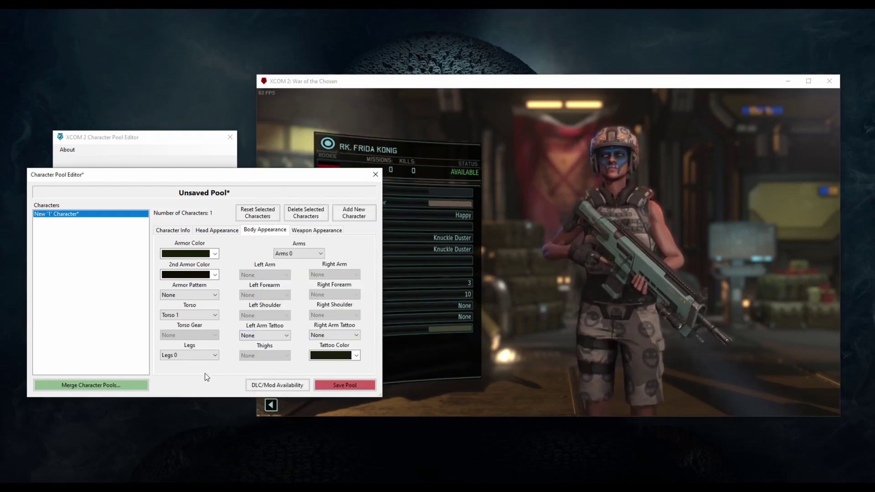
pyautogui.click(322, 232)
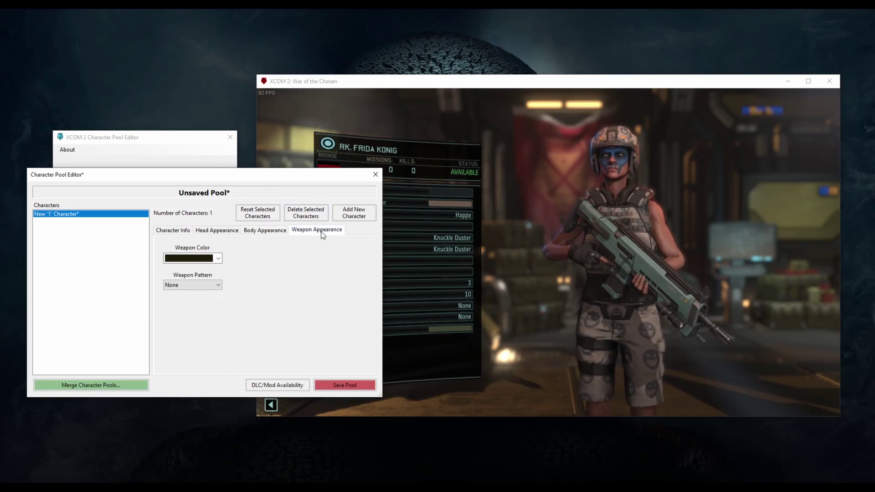
pyautogui.click(176, 231)
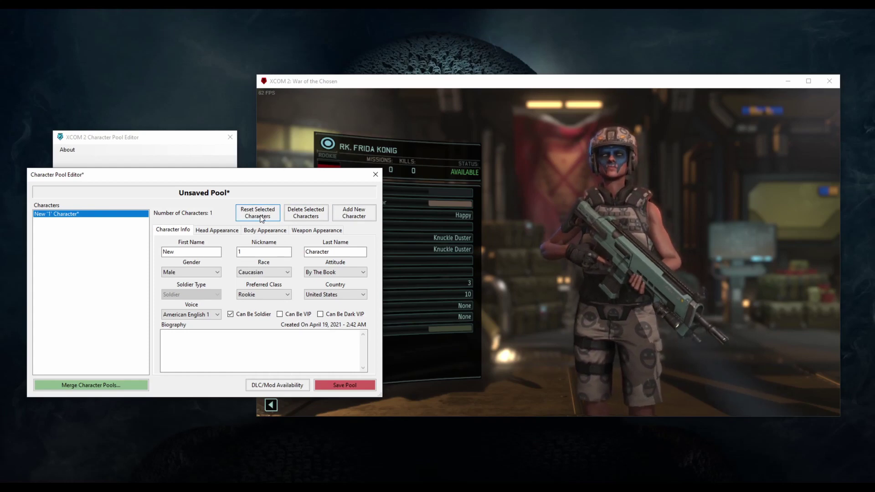
pyautogui.click(314, 218)
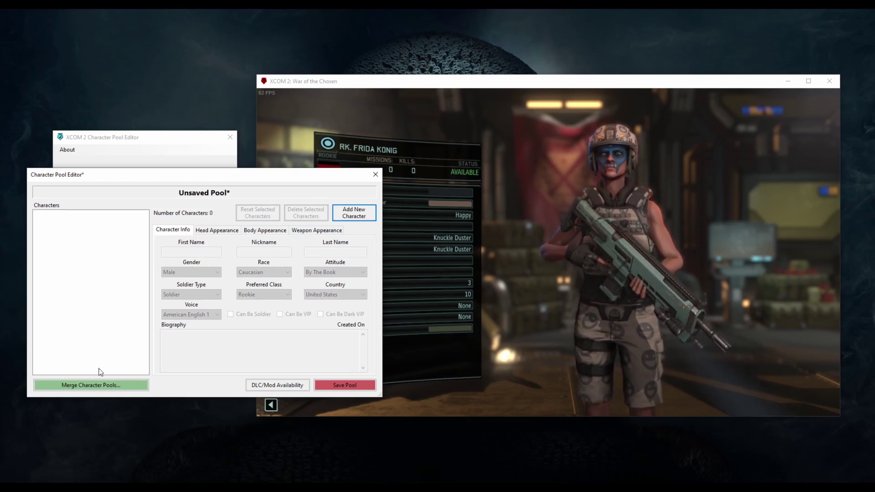
# Step: Merge NEWCOOLPOOL.bin and TestPool.bin into the pool and acknowledge the detected DLCs and mods notice
pyautogui.click(58, 390)
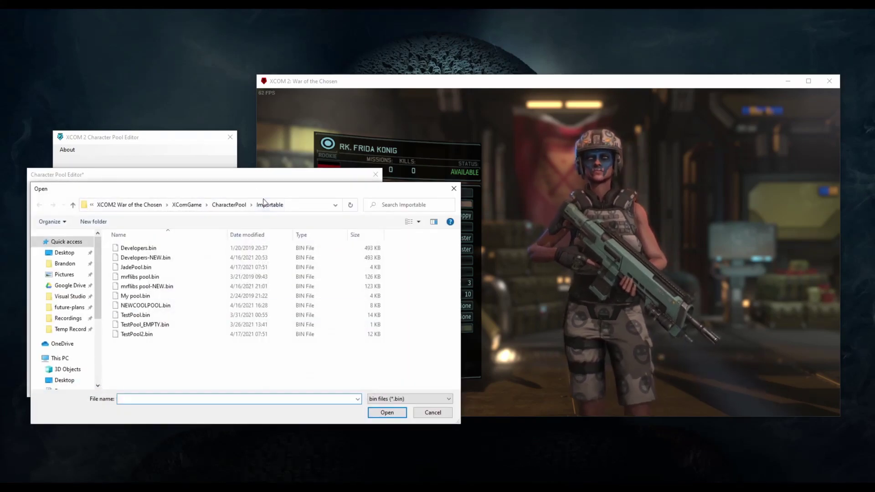
pyautogui.moveTo(219, 191); pyautogui.dragTo(401, 137)
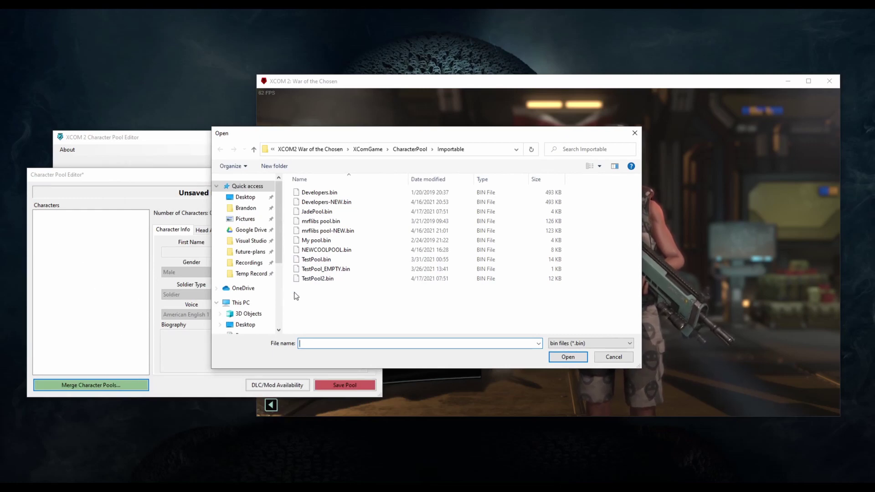
pyautogui.click(330, 250)
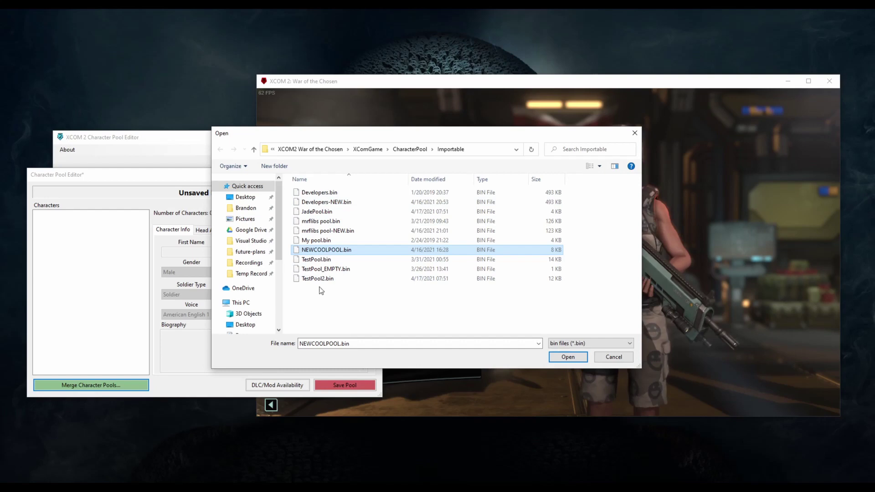
pyautogui.keyDown('ctrl'); pyautogui.click(362, 261); pyautogui.keyUp('ctrl')
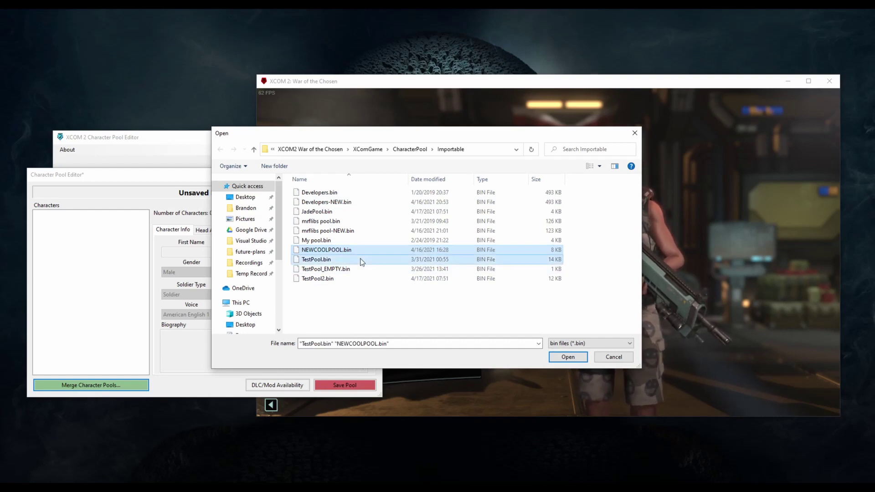
pyautogui.click(580, 360)
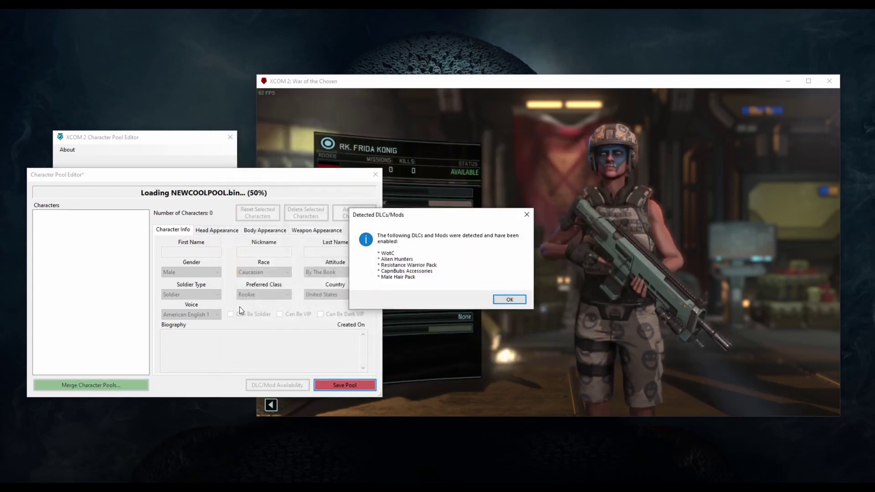
pyautogui.moveTo(453, 219); pyautogui.dragTo(235, 242)
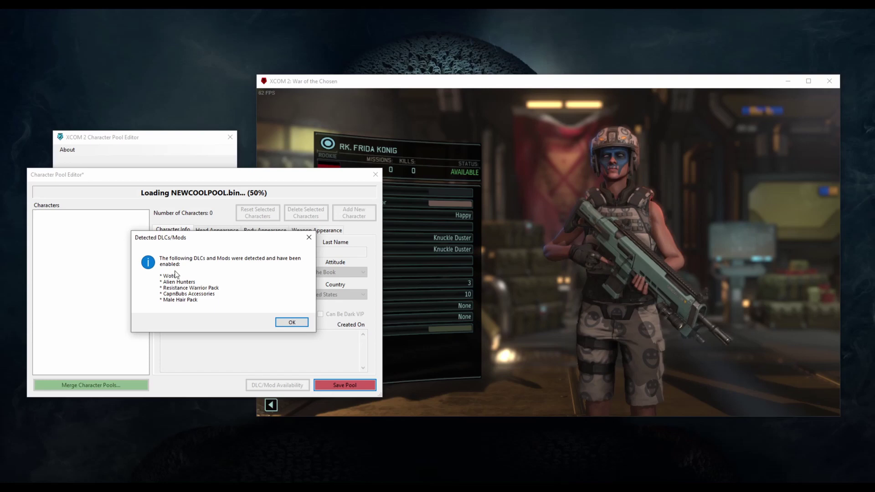
pyautogui.click(291, 323)
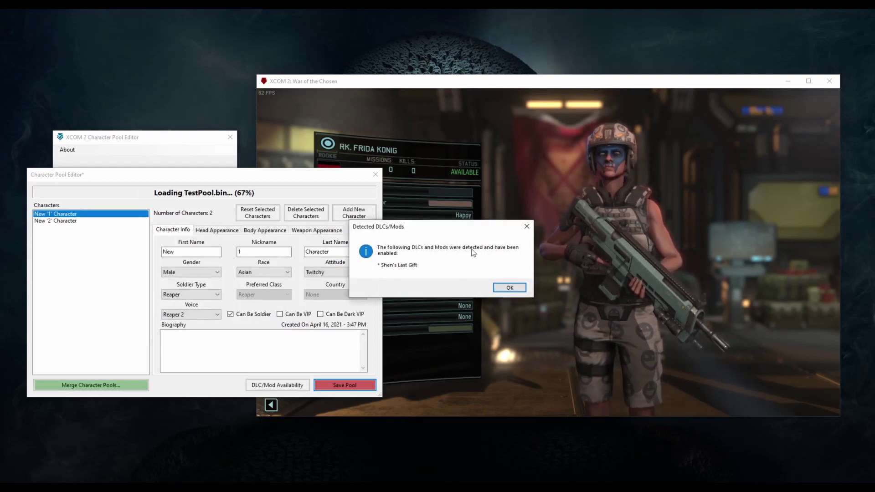
# Step: Acknowledge the Shen's Last Gift notice, compare the two FNAMETEST characters, and delete the duplicate third one
pyautogui.click(511, 288)
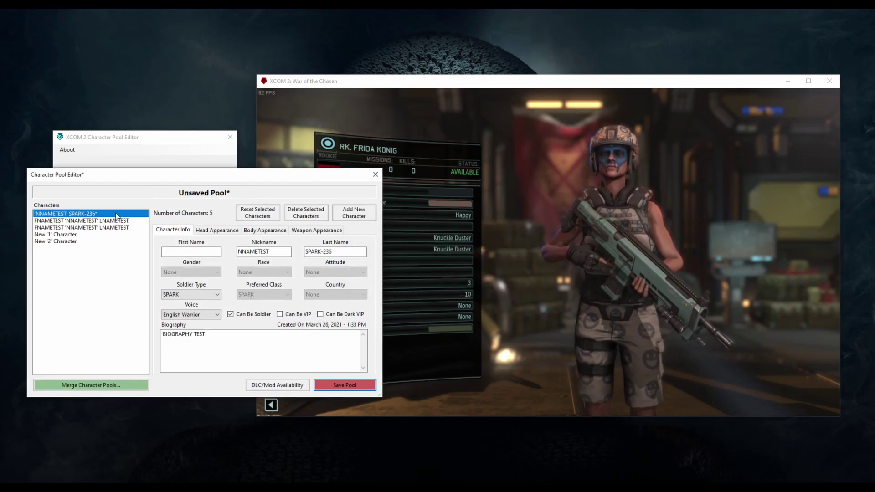
pyautogui.click(114, 222)
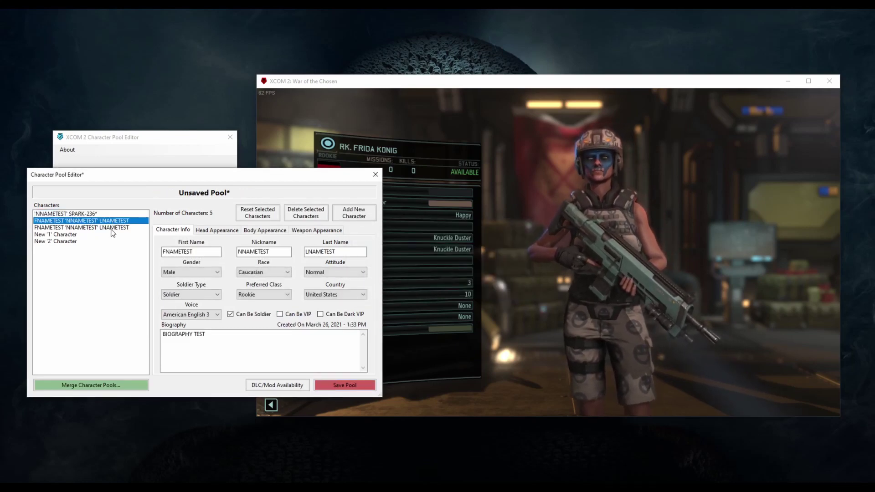
pyautogui.click(113, 228)
pyautogui.click(117, 221)
pyautogui.click(120, 228)
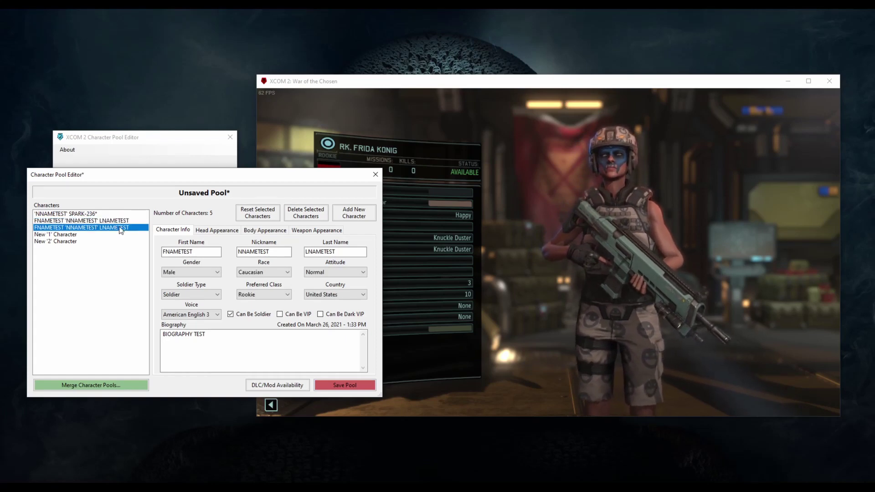
pyautogui.click(124, 222)
pyautogui.click(125, 229)
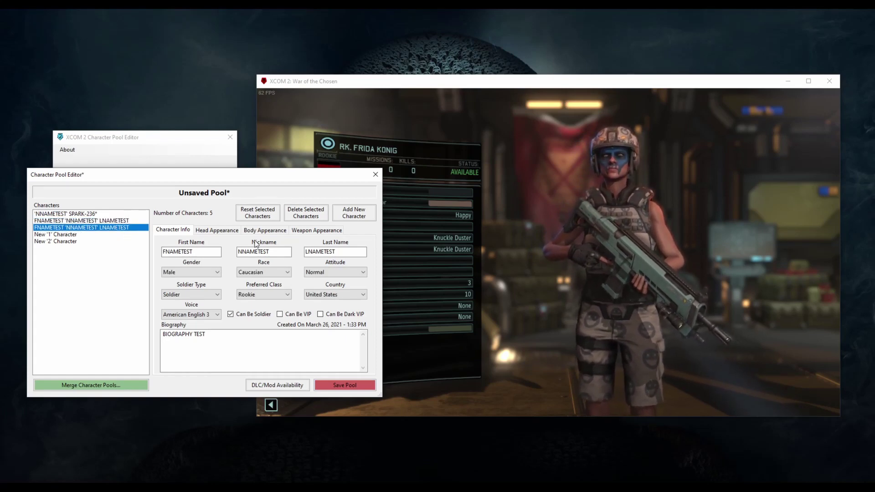
pyautogui.click(220, 231)
pyautogui.click(117, 224)
pyautogui.click(118, 229)
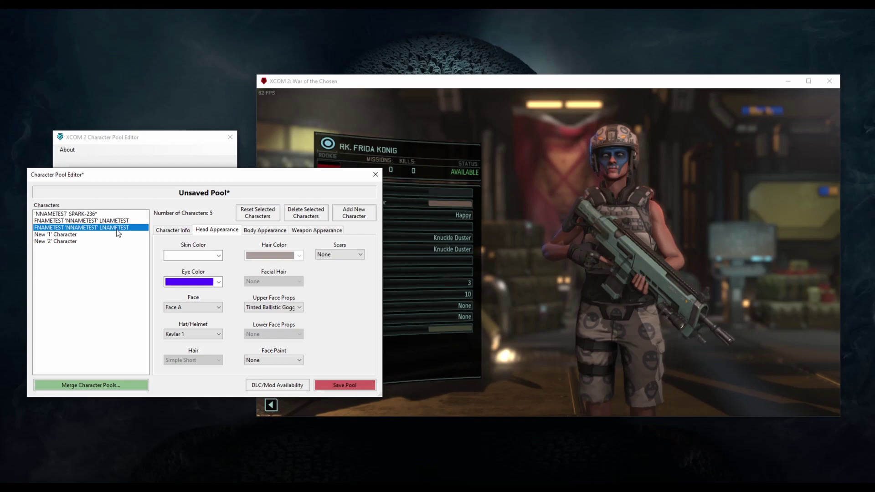
pyautogui.click(103, 223)
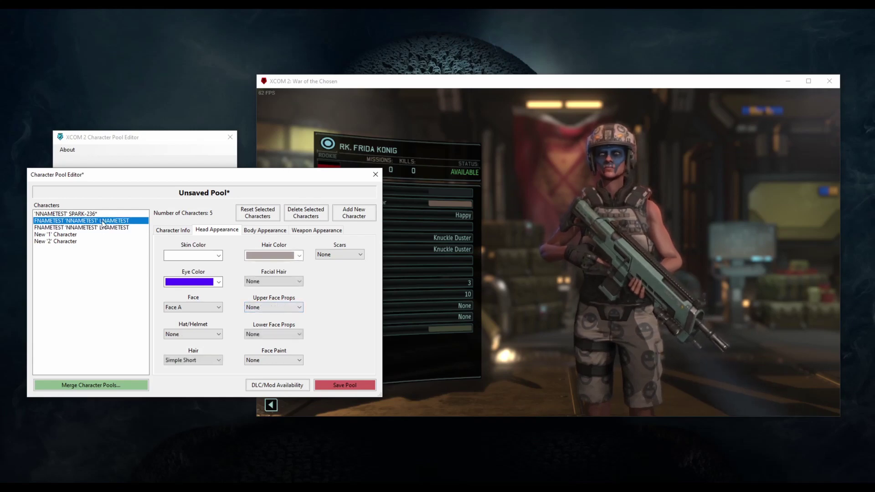
pyautogui.click(114, 229)
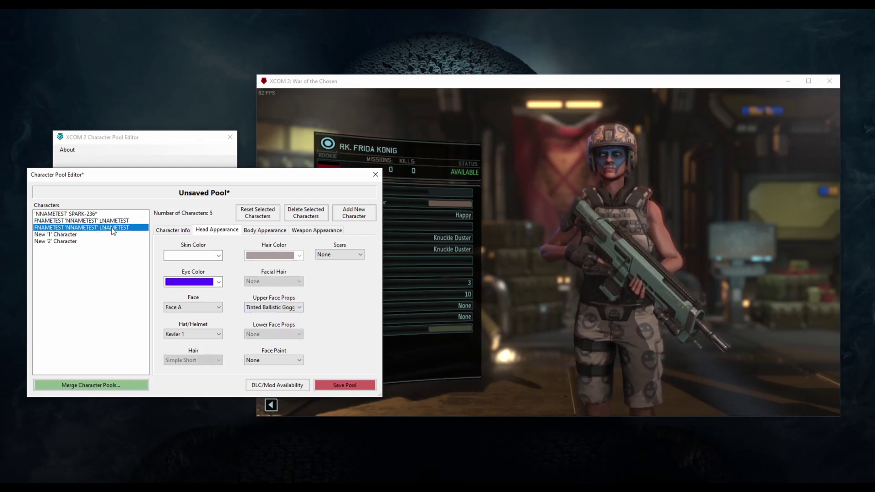
pyautogui.click(313, 220)
# Step: Review the remaining entries, including the 'NNAMETEST' SPARK character's name and biography
pyautogui.click(88, 234)
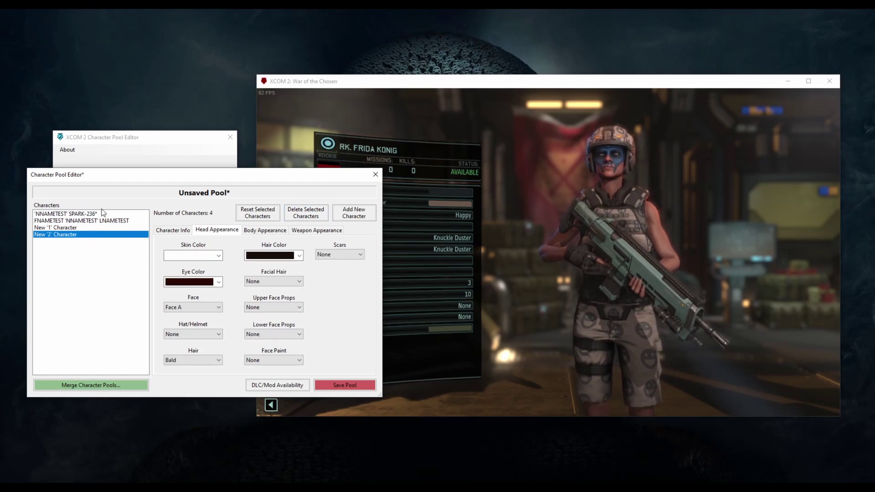
pyautogui.click(104, 221)
pyautogui.click(108, 214)
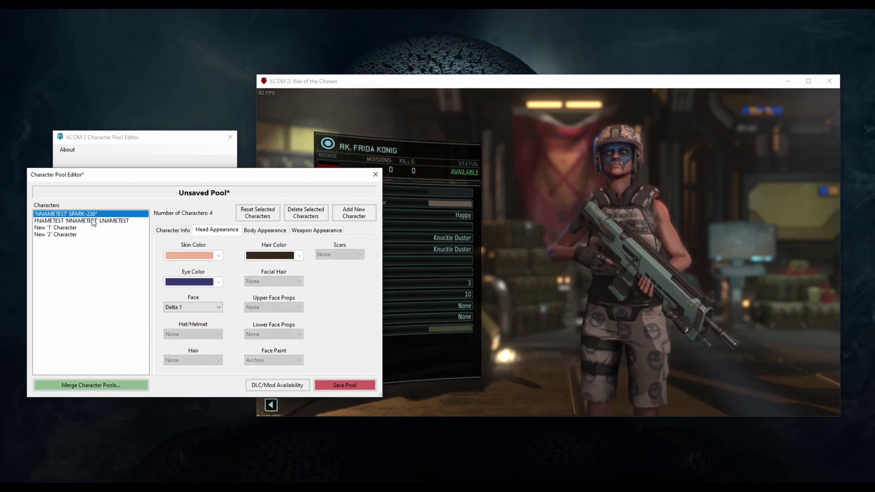
pyautogui.click(177, 230)
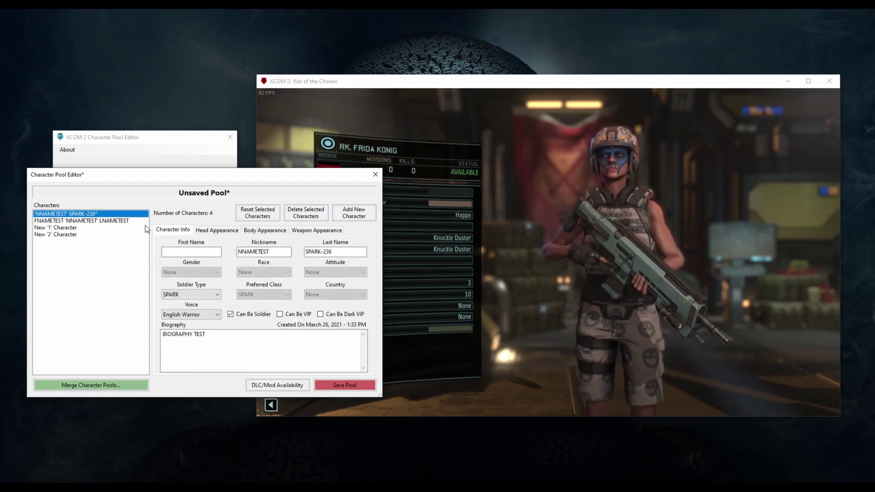
pyautogui.click(59, 222)
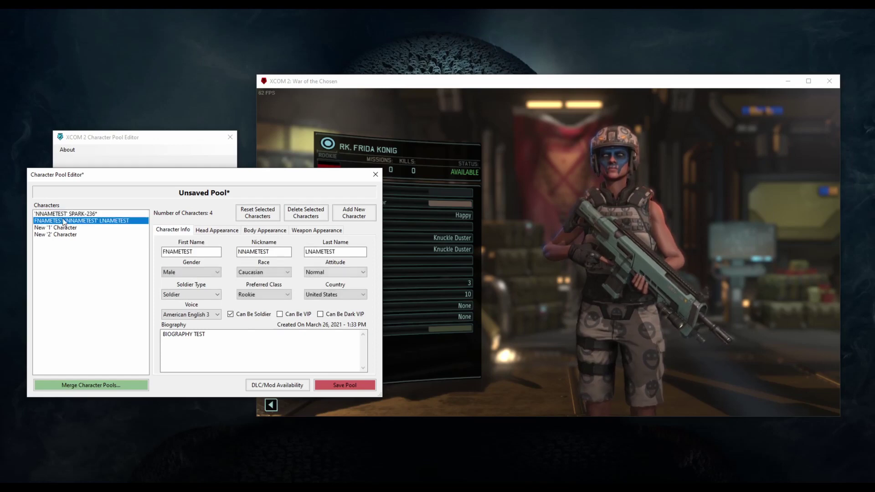
pyautogui.click(64, 215)
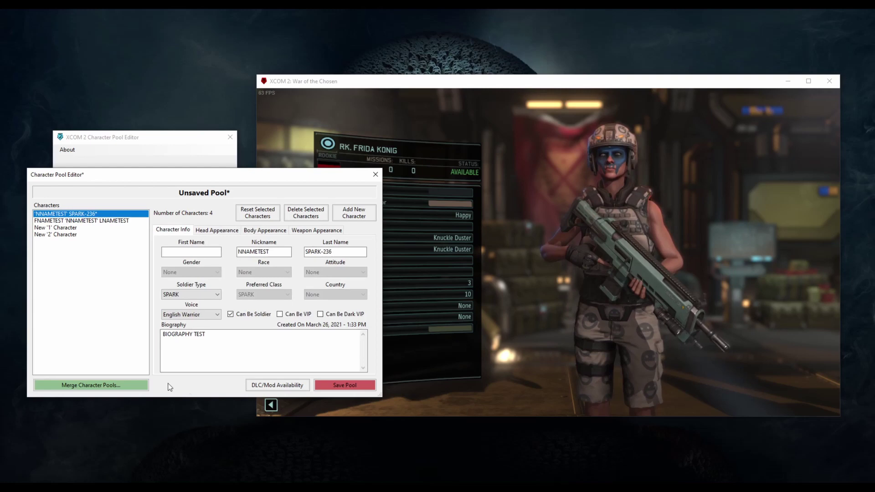
# Step: Open the DLC/Mod availability options and close them without applying
pyautogui.click(273, 391)
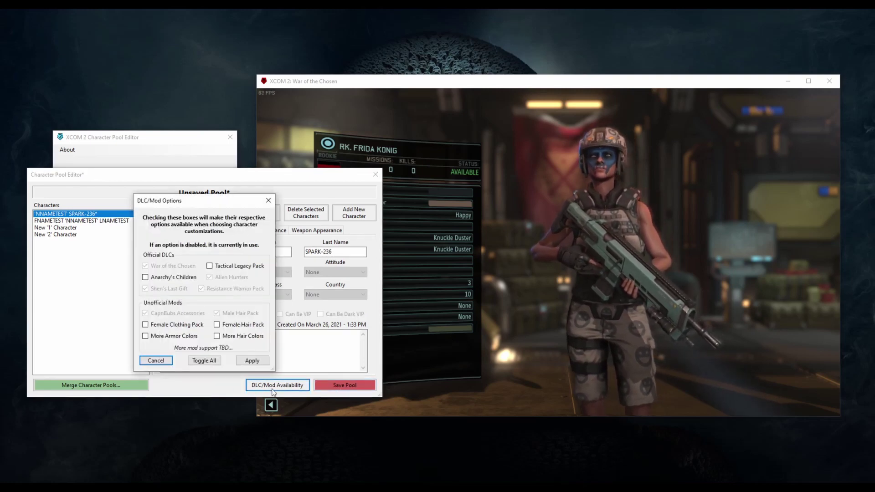
pyautogui.moveTo(204, 204); pyautogui.dragTo(202, 201)
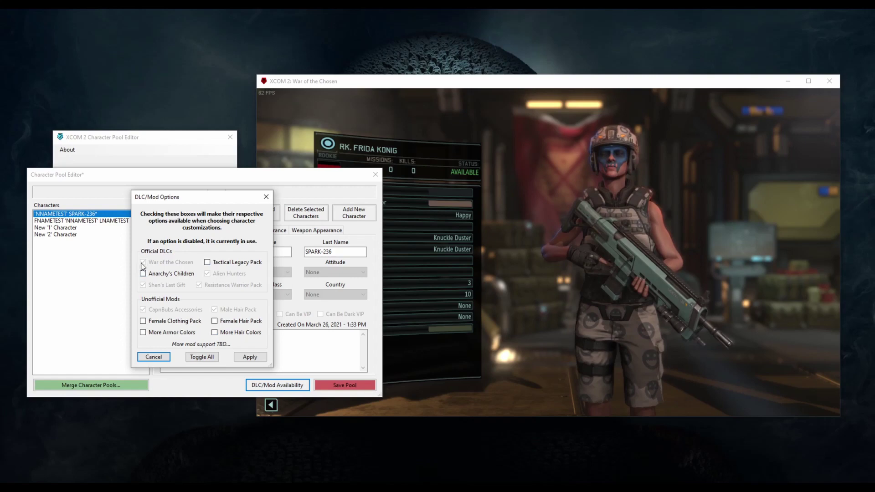
pyautogui.click(153, 357)
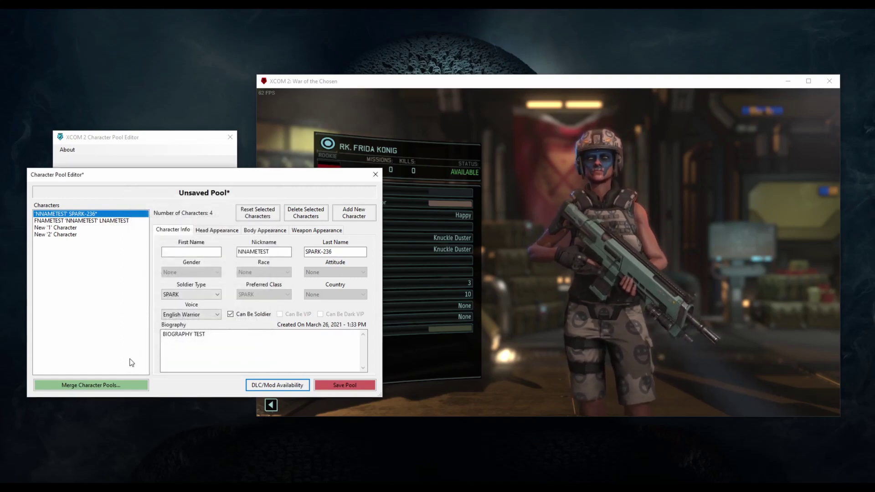
# Step: Delete all remaining characters, then toggle every DLC and mod availability option
pyautogui.click(306, 215)
pyautogui.click(306, 215)
pyautogui.click(305, 215)
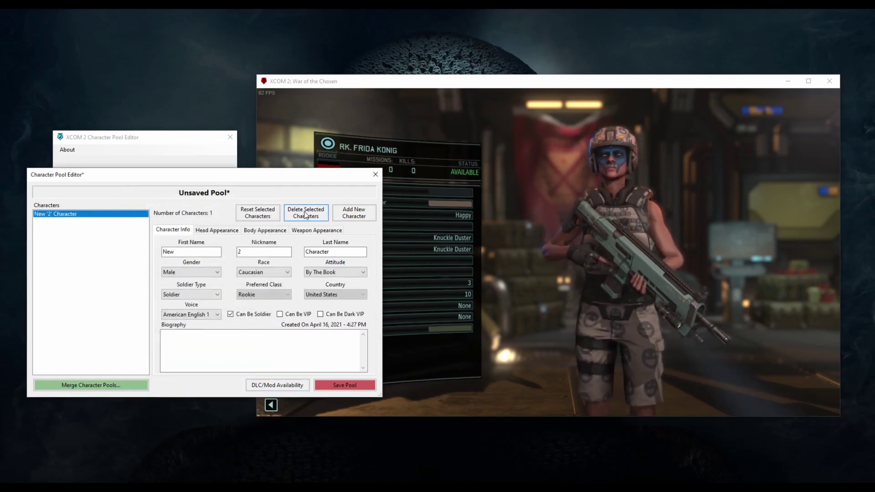
pyautogui.click(306, 215)
pyautogui.click(277, 385)
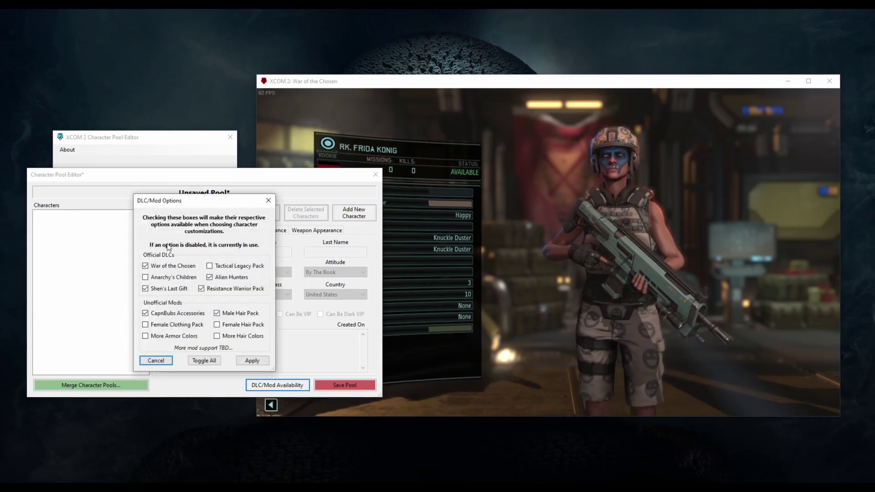
pyautogui.click(205, 363)
# Step: Apply the DLC/mod selections and add a new character named Content Creator
pyautogui.click(251, 361)
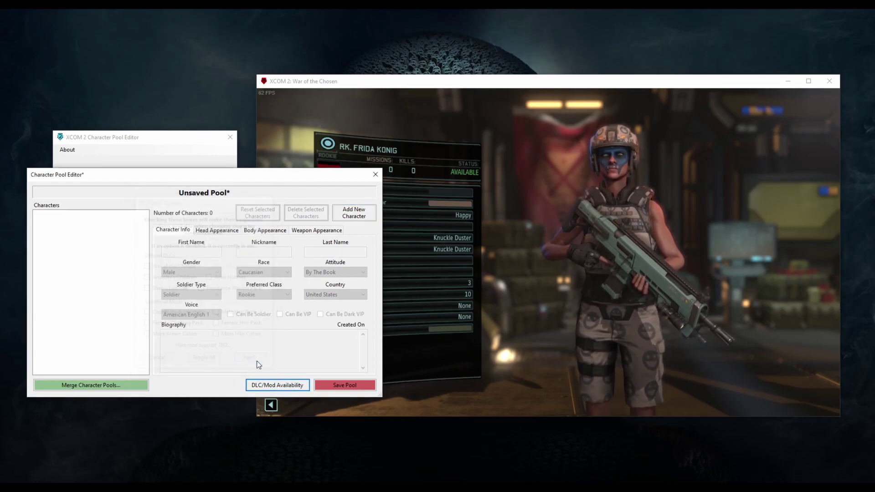
pyautogui.click(352, 212)
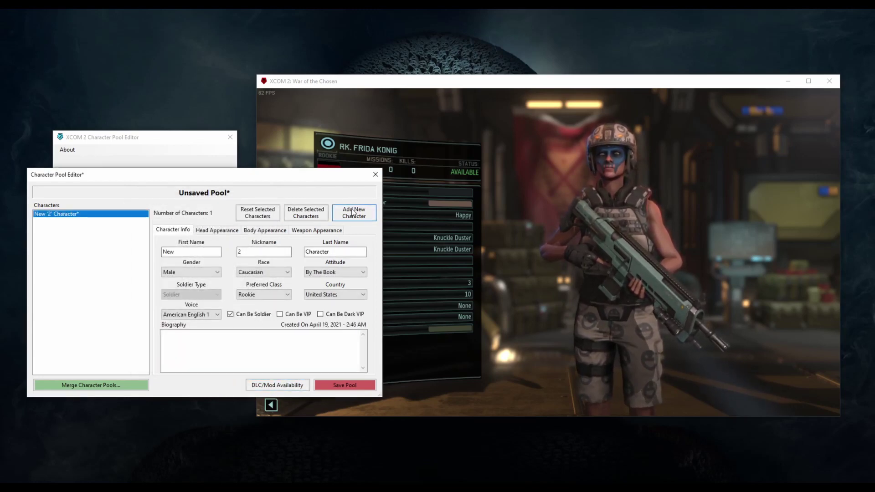
pyautogui.click(259, 253)
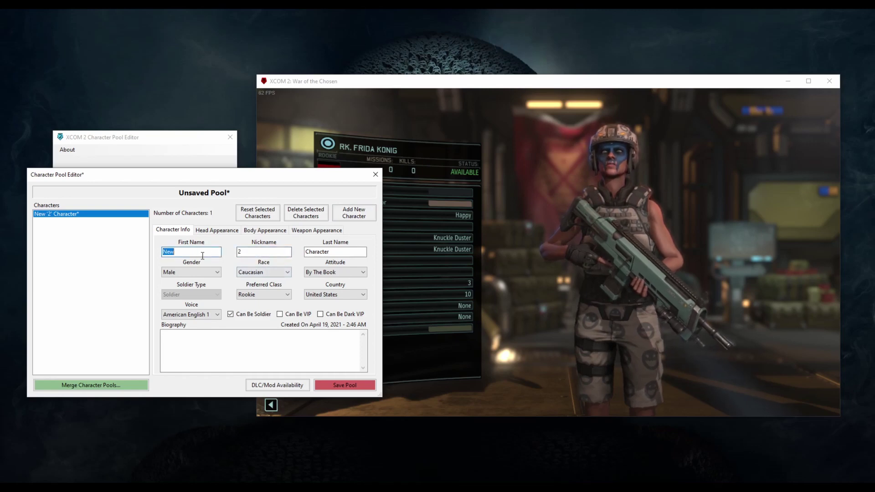
pyautogui.write('Content')
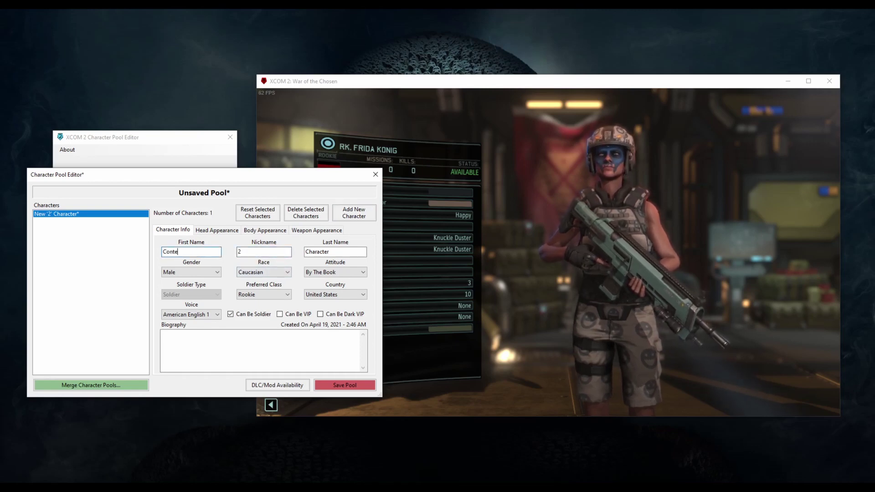
pyautogui.doubleClick(335, 252)
pyautogui.write('Creatr')
pyautogui.press('BackSpace')
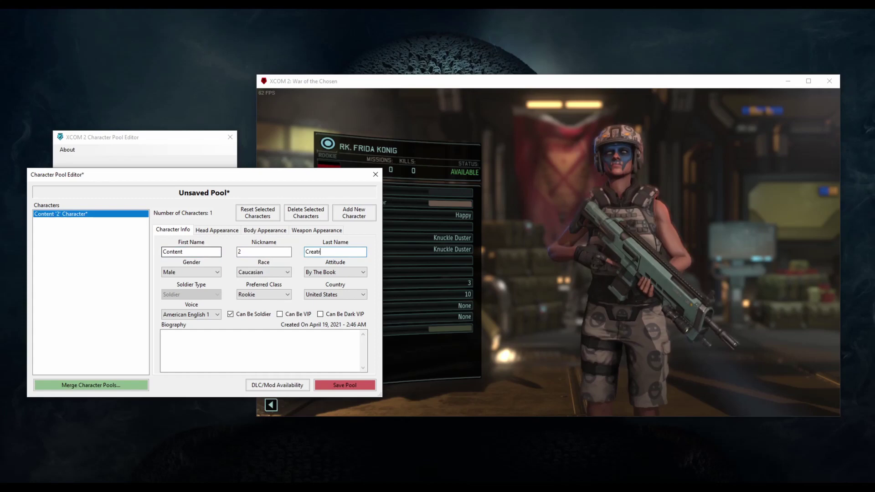
pyautogui.write('or')
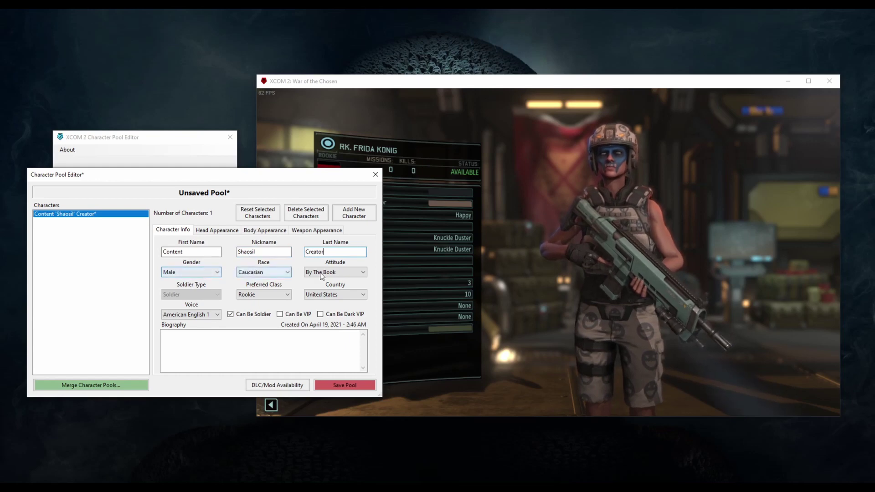
# Step: Set the attitude to Happy-Go-Lucky and check the Preferred Class options
pyautogui.click(342, 272)
pyautogui.click(326, 308)
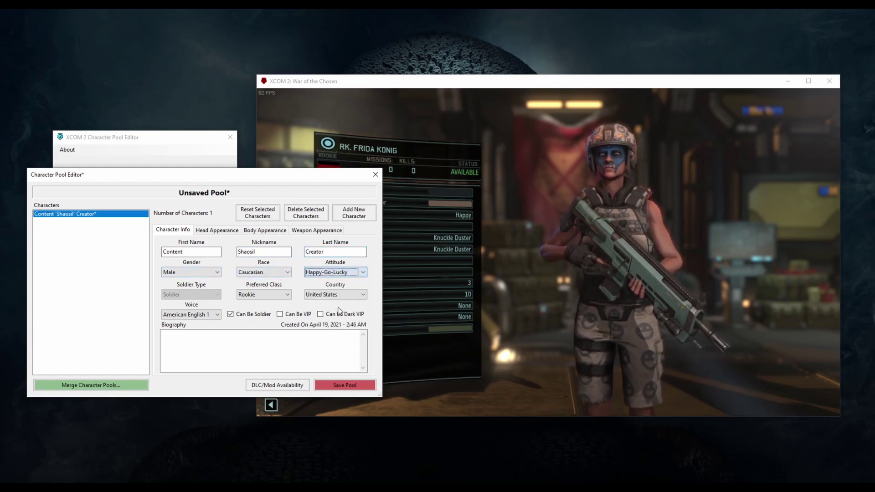
pyautogui.click(274, 296)
pyautogui.click(274, 299)
pyautogui.click(273, 295)
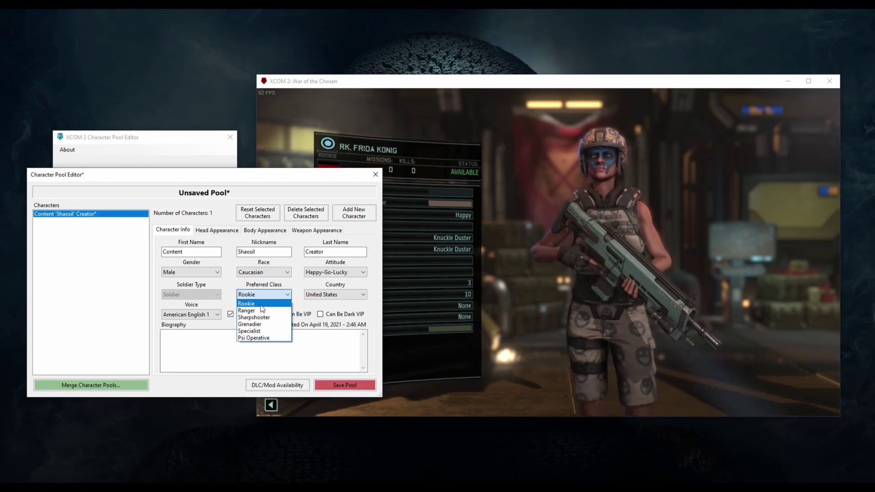
# Step: In the game, preview the soldier as a Sharpshooter, then a Specialist, then back to Rookie
pyautogui.click(416, 82)
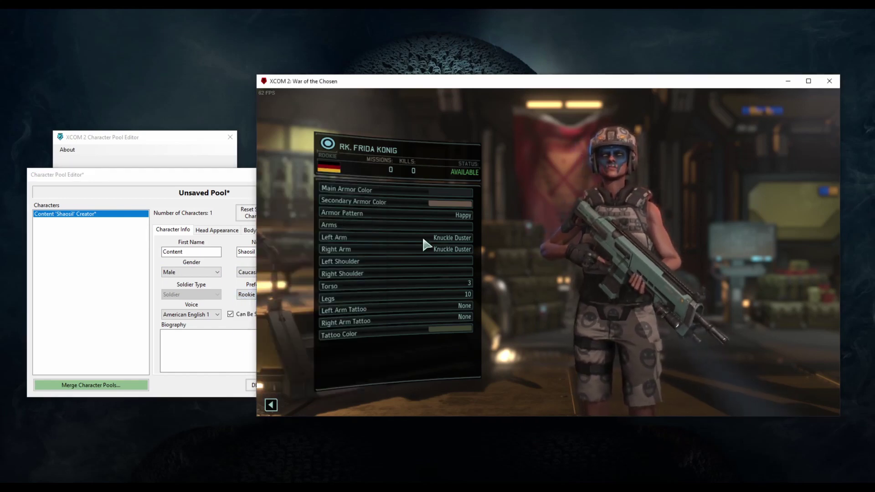
pyautogui.rightClick(422, 242)
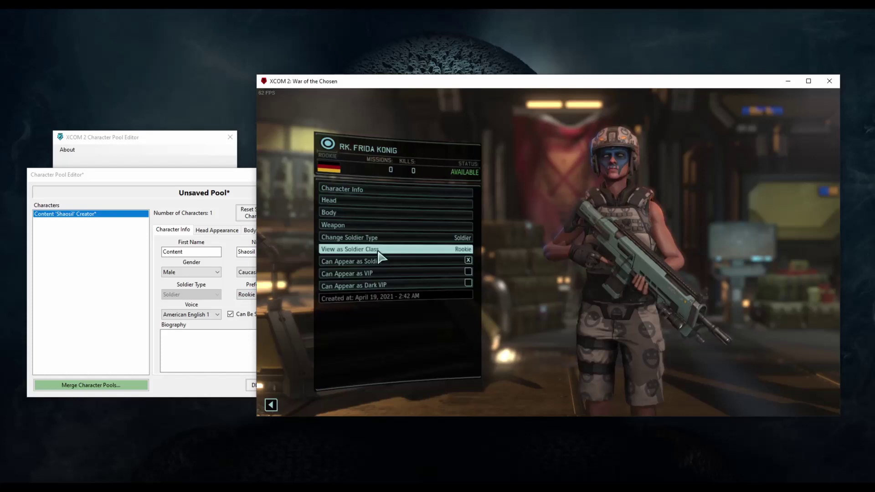
pyautogui.click(437, 249)
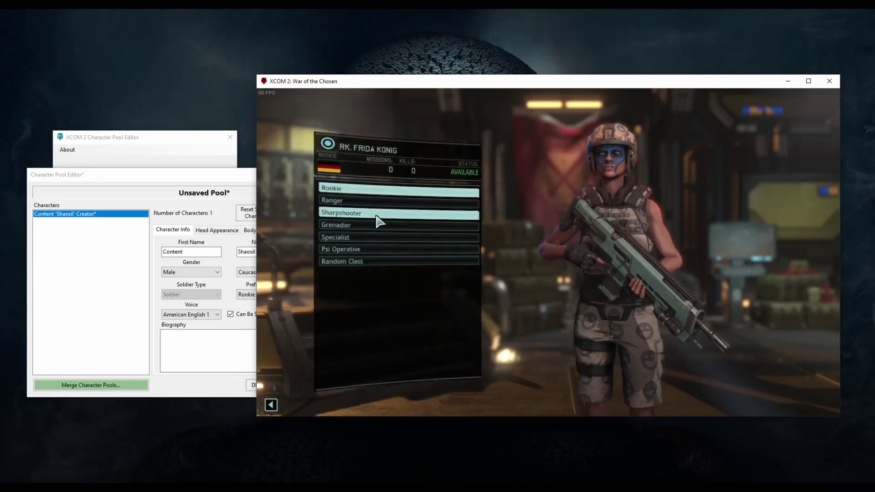
pyautogui.click(379, 216)
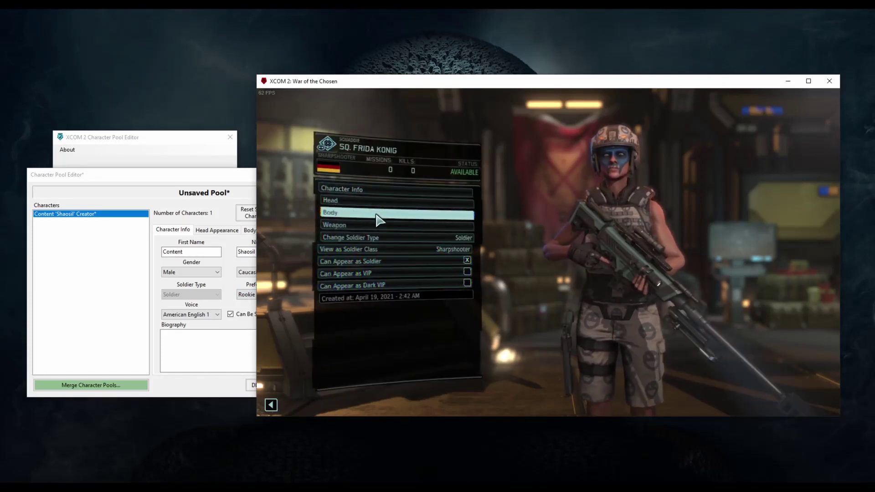
pyautogui.click(355, 249)
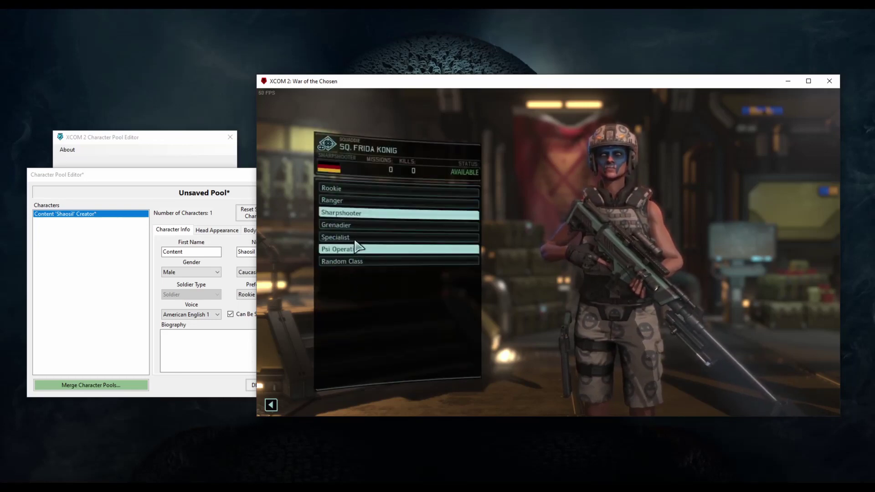
pyautogui.click(357, 238)
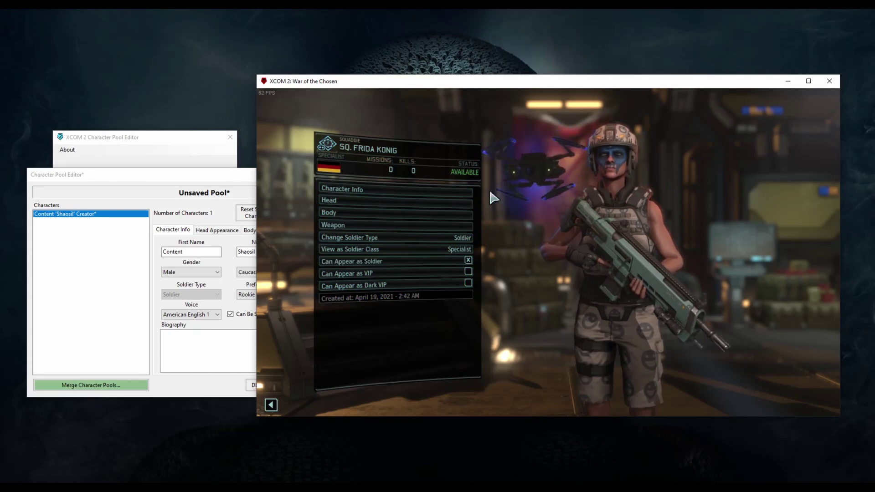
pyautogui.click(351, 250)
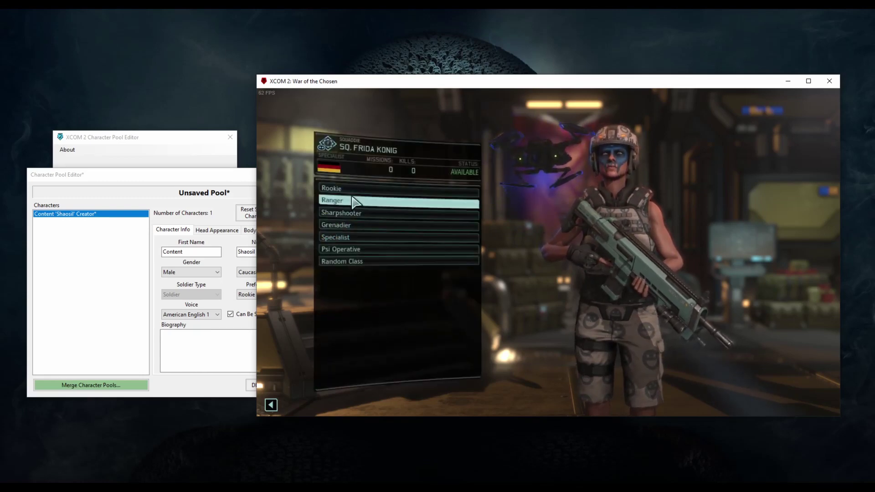
# Step: Back in the editor, check the Country list and keep United States
pyautogui.click(201, 174)
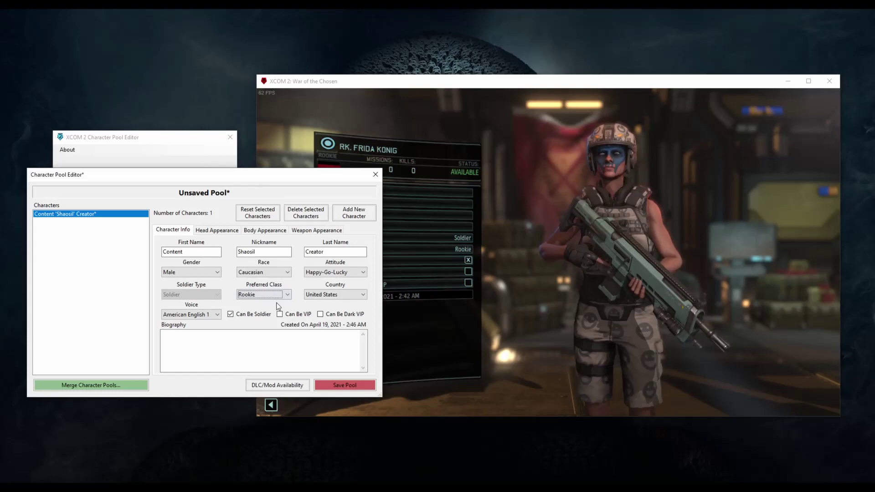
pyautogui.click(336, 295)
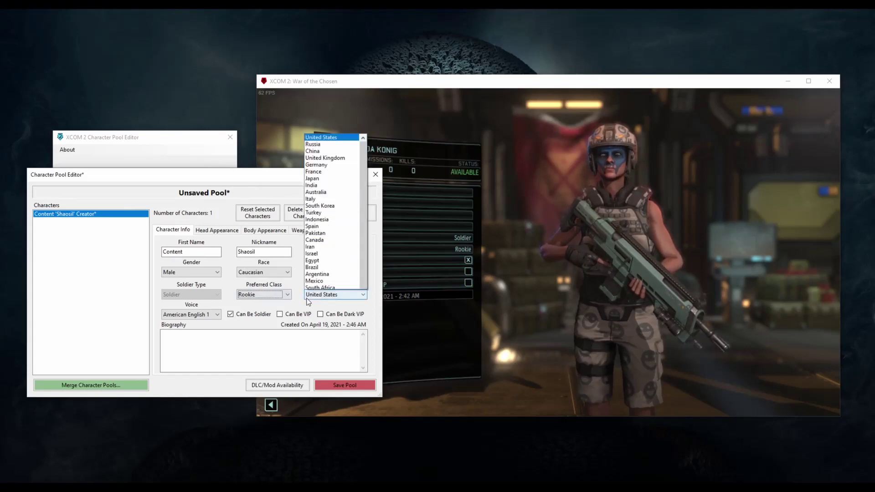
pyautogui.click(247, 330)
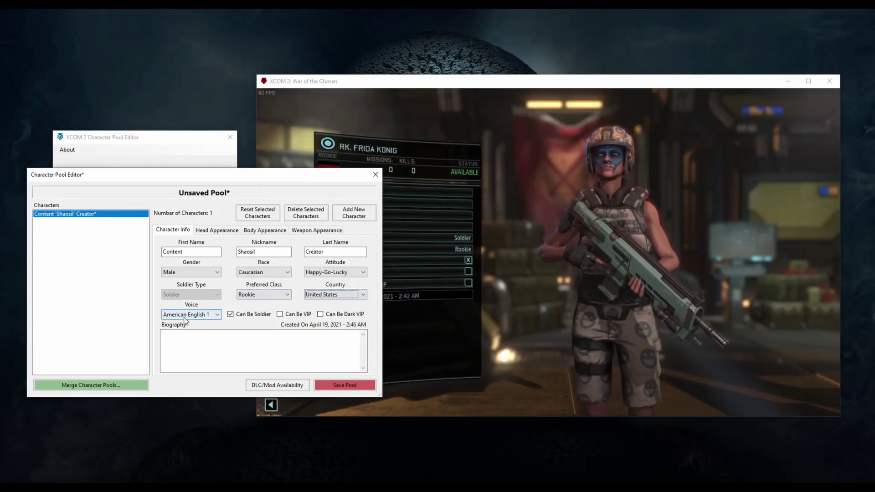
# Step: Tick War of the Chosen, with Shen's Last Gift, in DLC/Mod Options and apply
pyautogui.click(279, 388)
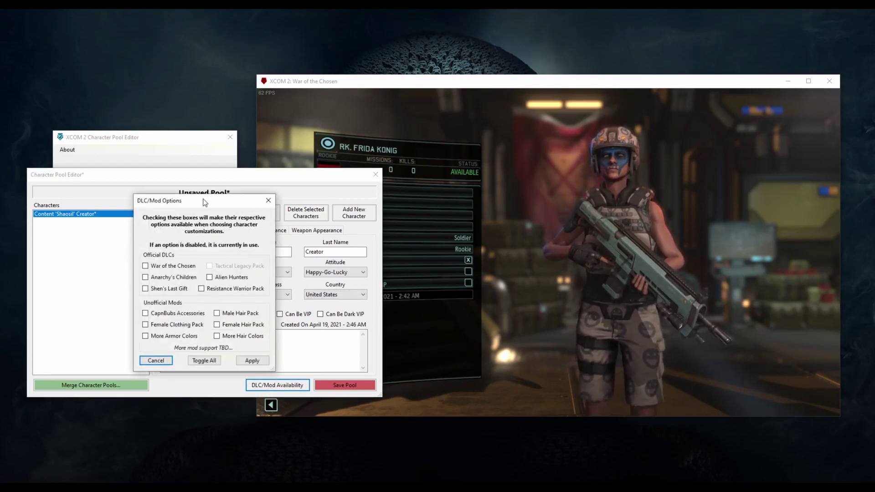
pyautogui.moveTo(206, 203); pyautogui.dragTo(159, 139)
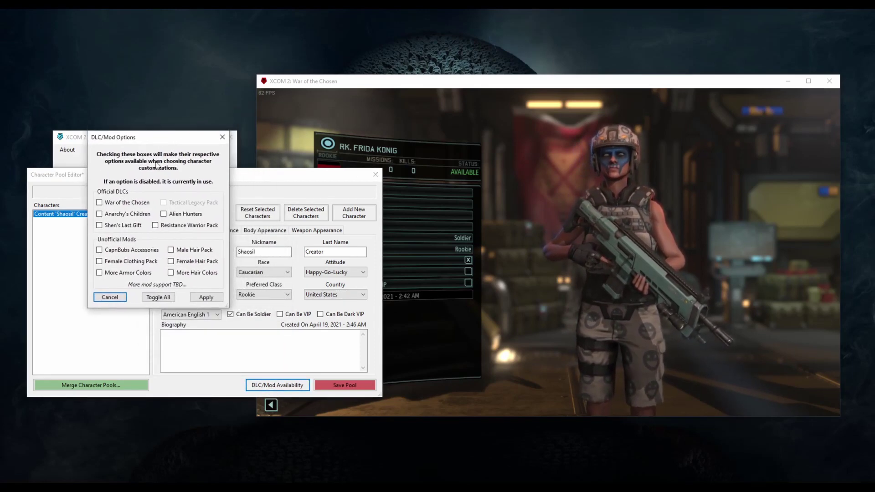
pyautogui.click(128, 205)
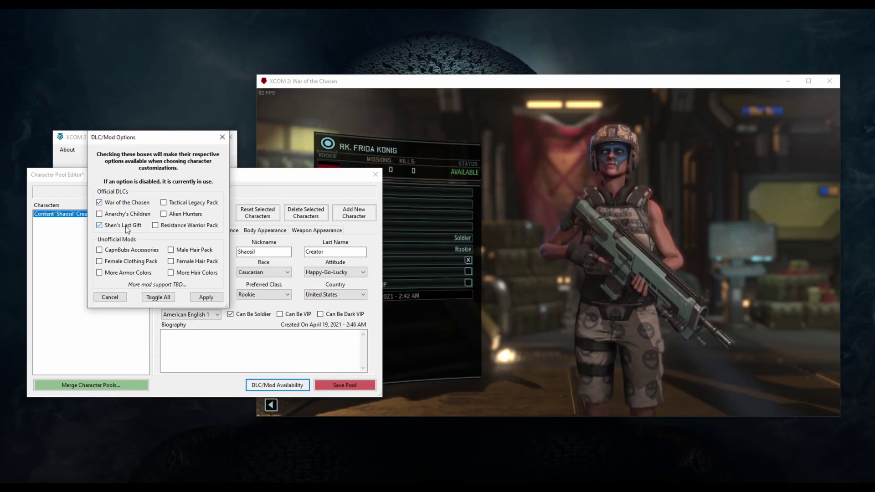
pyautogui.click(206, 298)
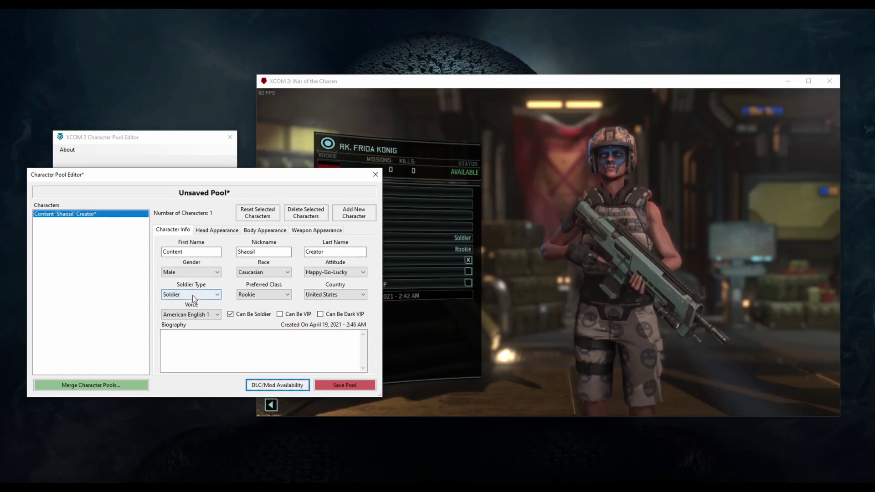
# Step: Try Reaper as the soldier type, keeping the Reaper 1 voice and reviewing face options
pyautogui.click(193, 298)
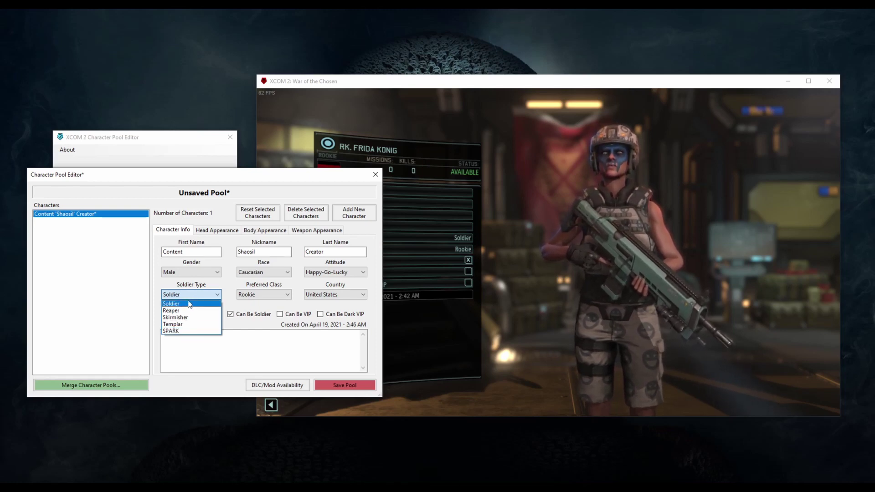
pyautogui.click(183, 311)
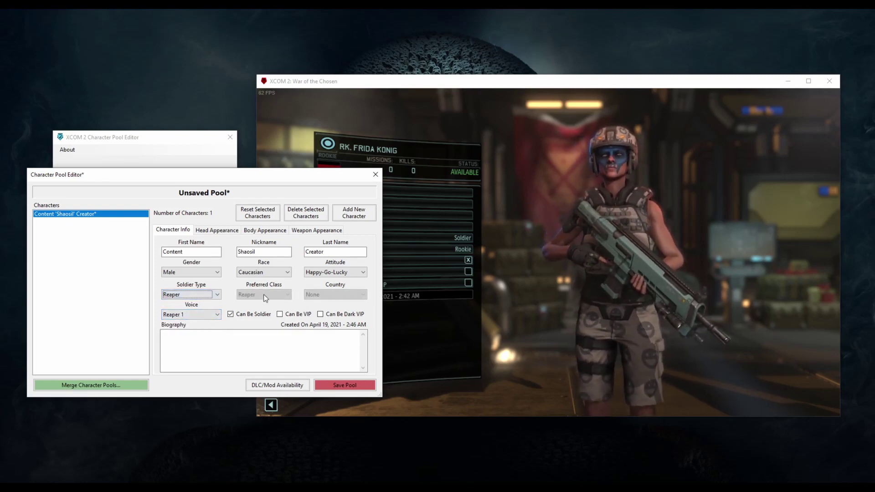
pyautogui.click(201, 314)
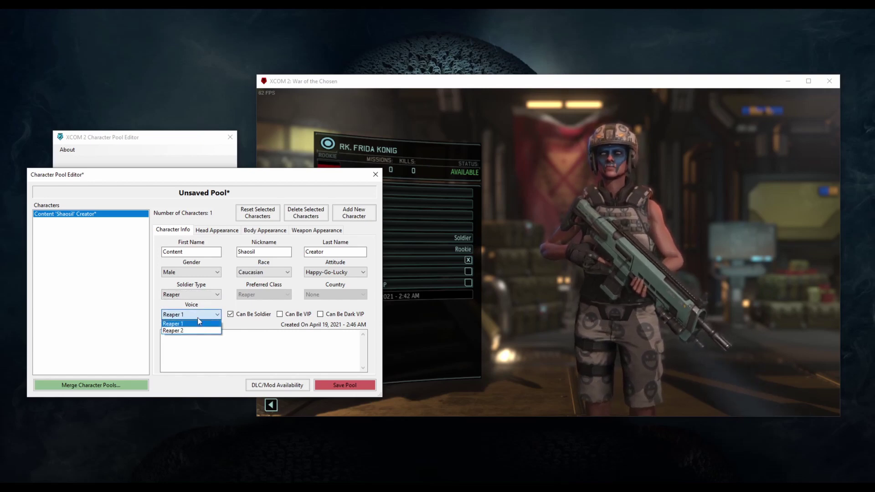
pyautogui.click(210, 314)
pyautogui.click(220, 233)
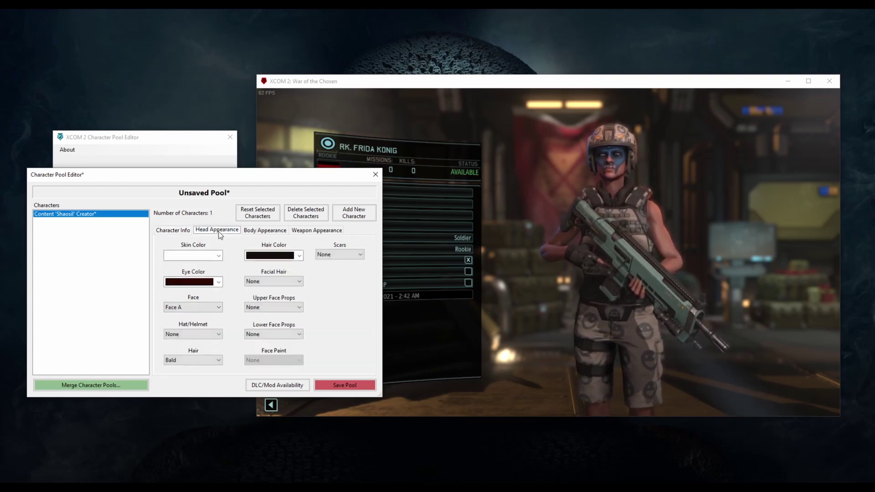
pyautogui.click(203, 309)
pyautogui.click(204, 313)
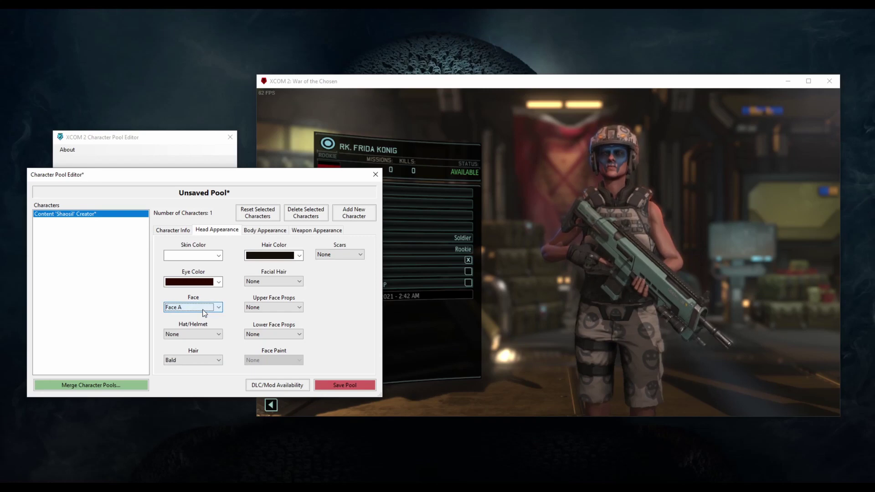
pyautogui.click(175, 230)
# Step: Switch the soldier type to SPARK, keeping the English Guardian voice and Delta 1 head
pyautogui.click(189, 295)
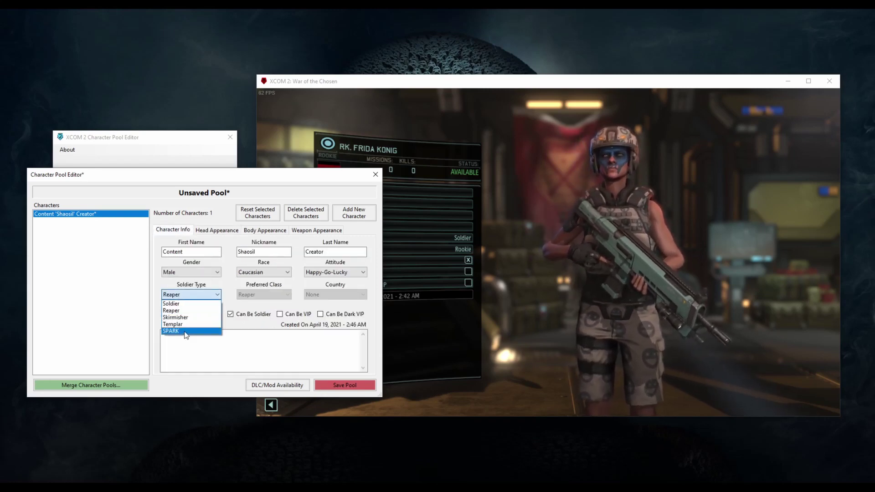
pyautogui.click(184, 332)
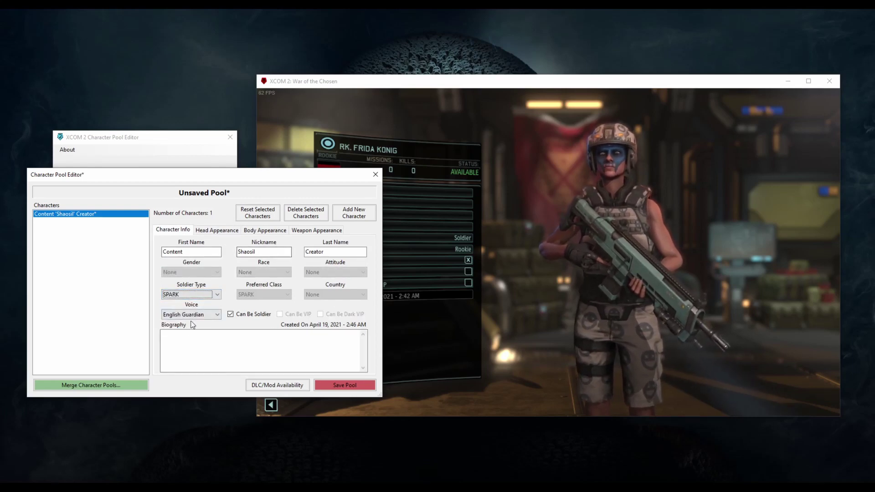
pyautogui.click(192, 318)
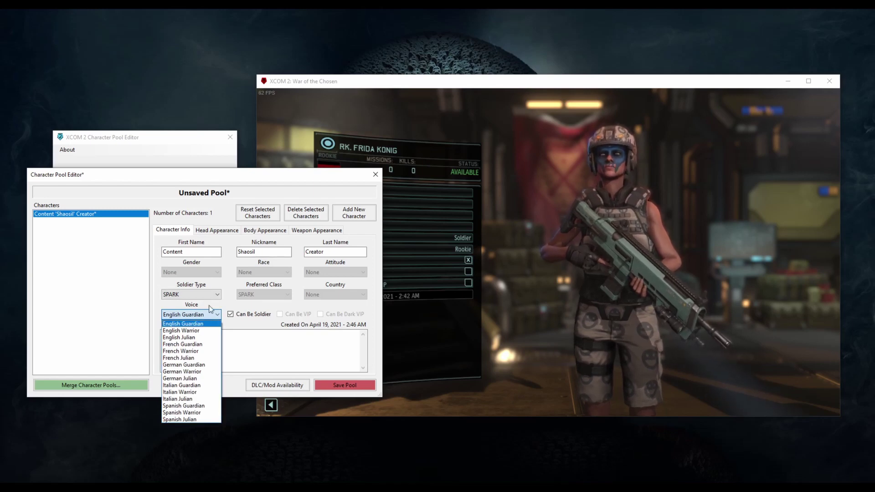
pyautogui.click(213, 315)
pyautogui.click(208, 229)
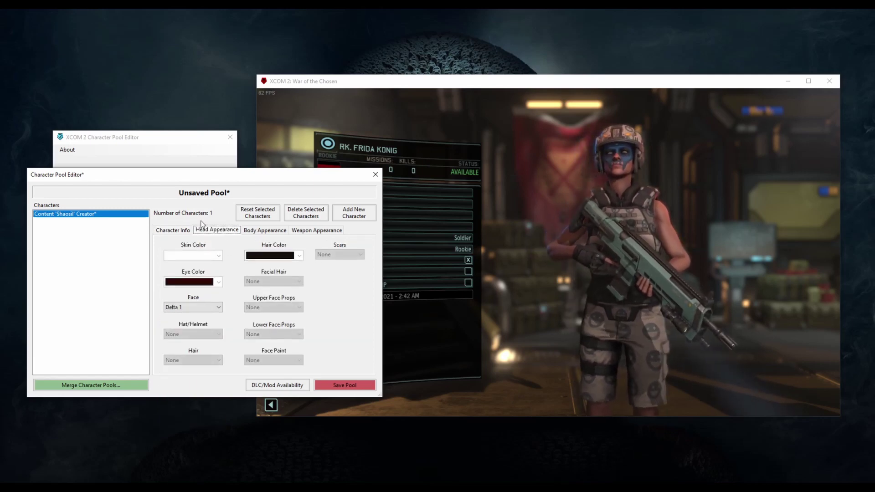
pyautogui.click(201, 308)
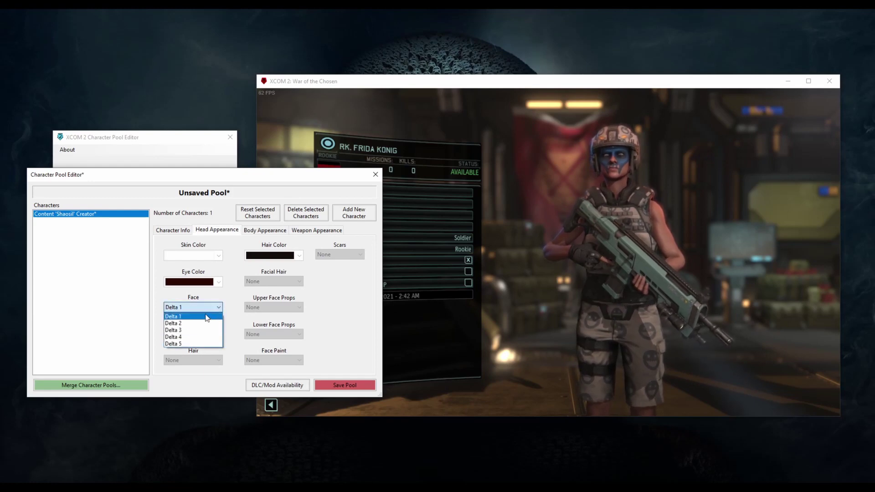
pyautogui.click(404, 327)
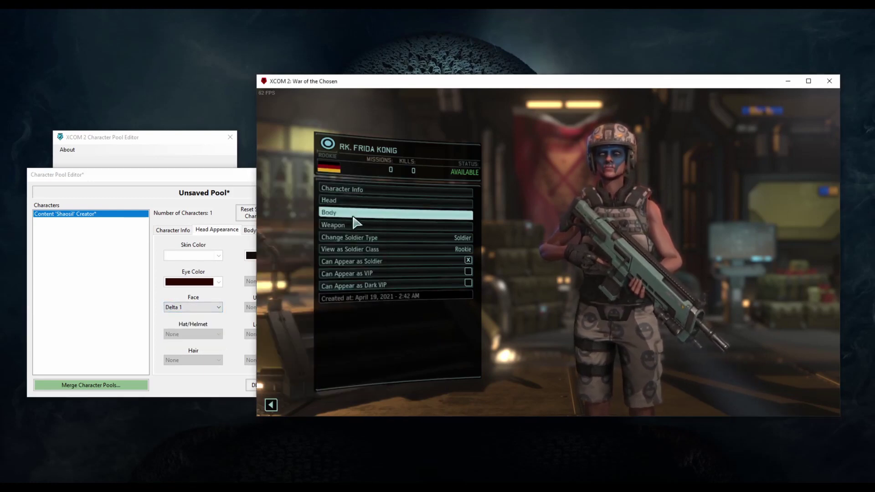
# Step: Change the in-game soldier's class to SPARK with the Delta 3 head, then view the editor's body settings
pyautogui.press('Escape')
pyautogui.click(340, 268)
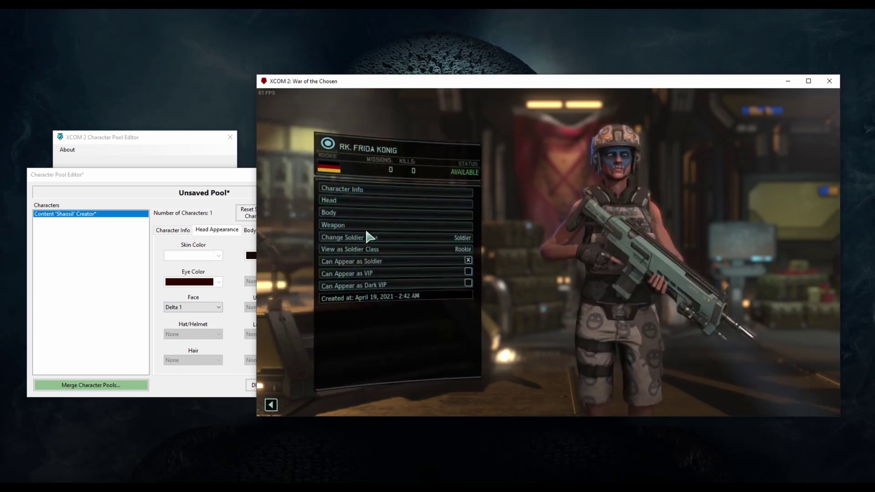
pyautogui.click(366, 236)
pyautogui.click(348, 235)
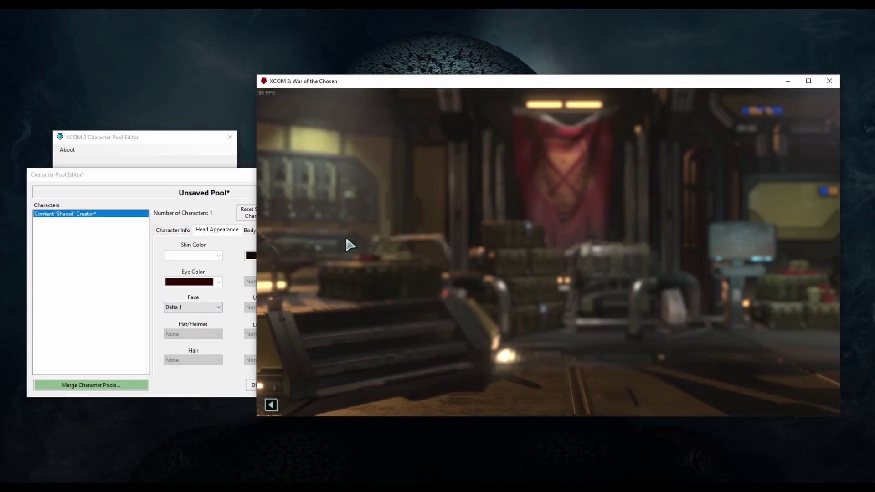
pyautogui.click(363, 200)
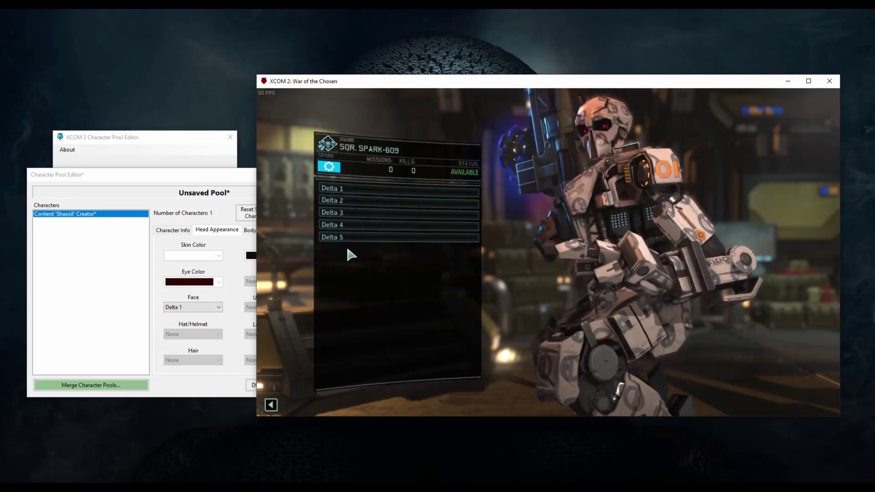
pyautogui.click(354, 212)
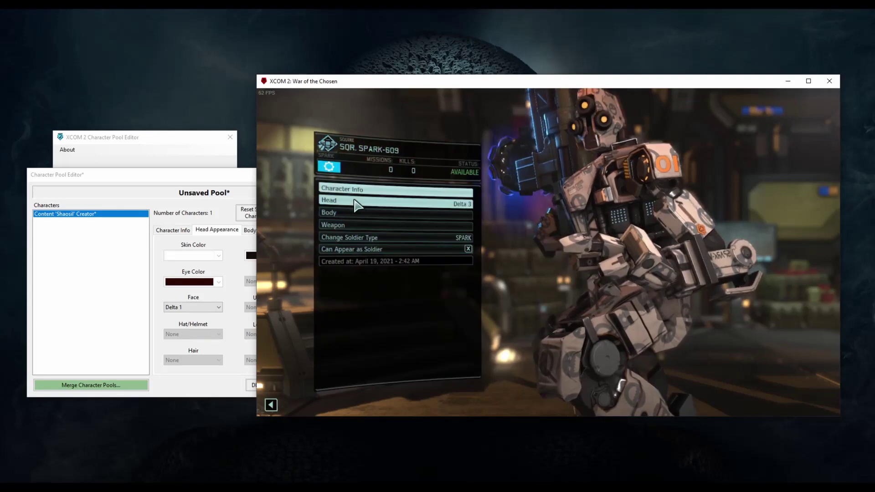
pyautogui.click(160, 183)
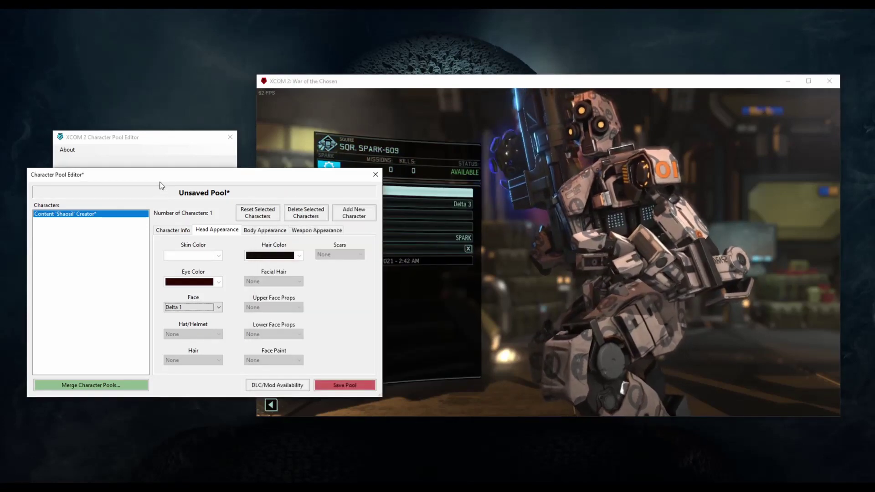
pyautogui.click(263, 231)
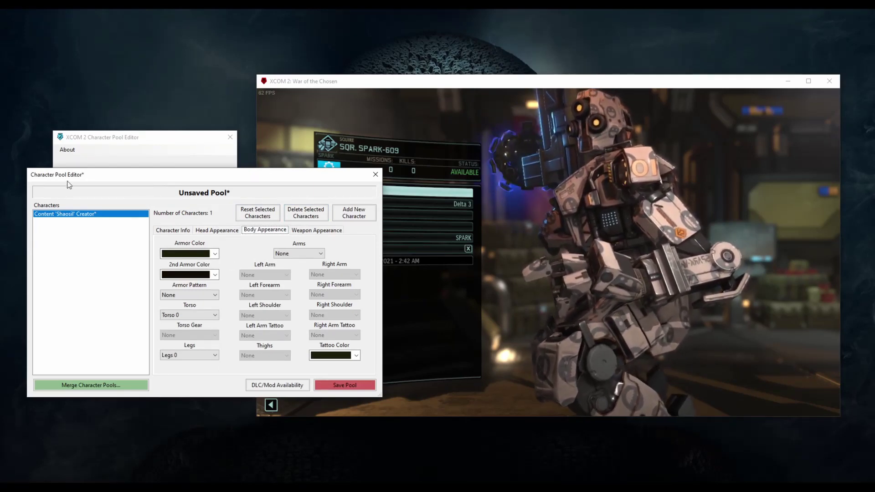
# Step: Review the weapon appearance, then cancel the DLC/Mod Availability options without changes
pyautogui.click(304, 232)
pyautogui.click(173, 229)
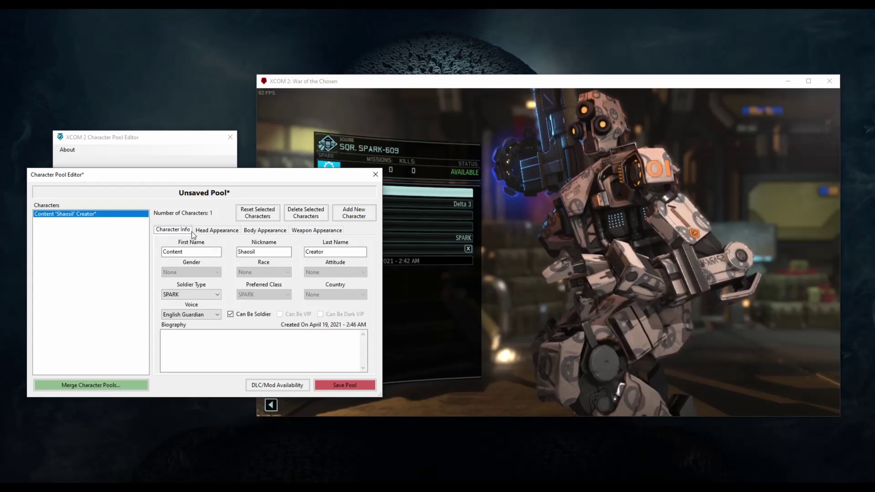
pyautogui.click(248, 383)
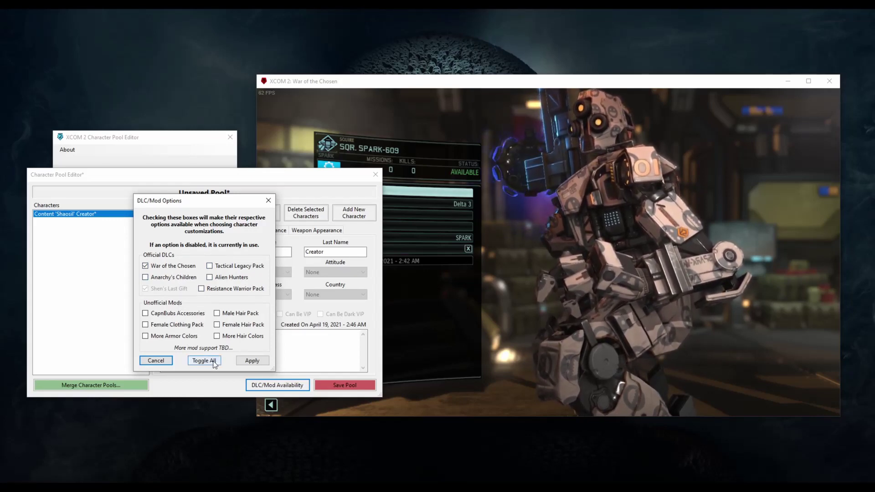
pyautogui.moveTo(227, 205); pyautogui.dragTo(267, 197)
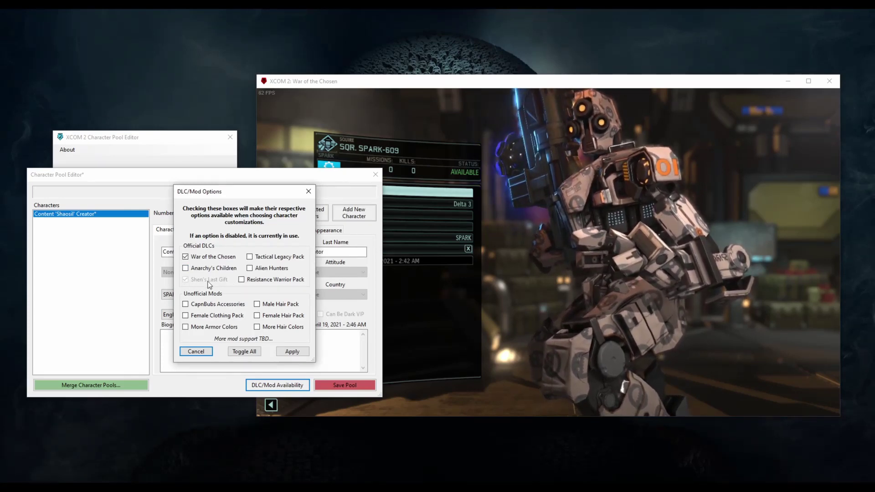
pyautogui.click(196, 351)
# Step: Set Soldier Type to Reaper, reapply DLC availability, then set Soldier Type to Soldier
pyautogui.click(191, 295)
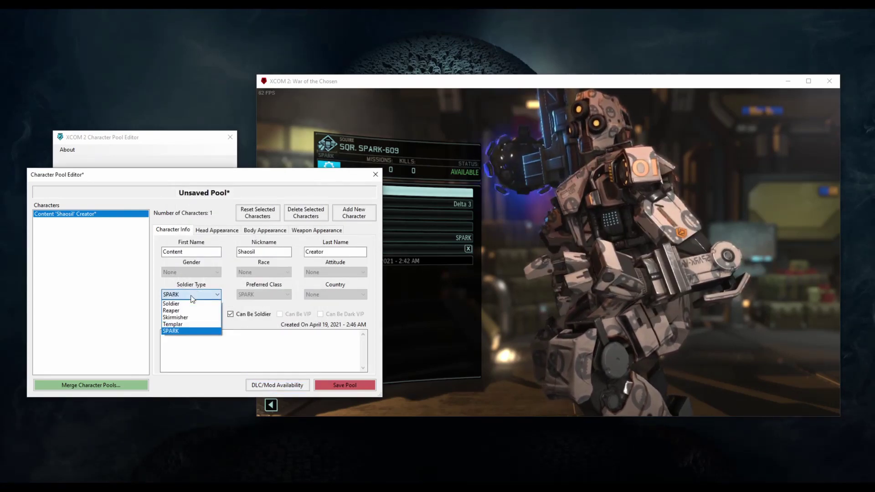
pyautogui.click(180, 310)
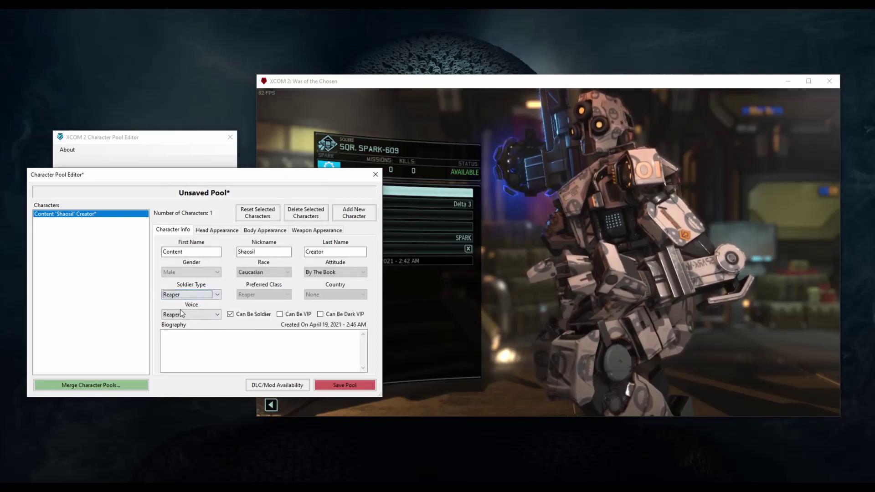
pyautogui.click(276, 387)
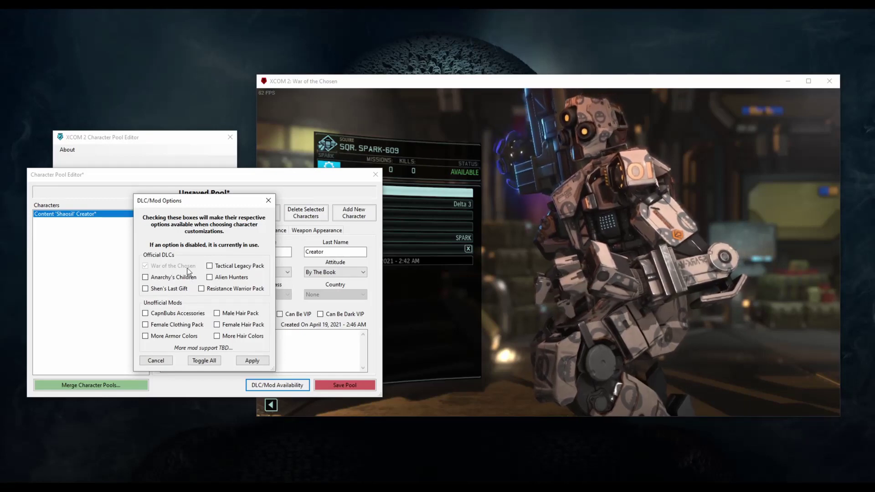
pyautogui.click(252, 360)
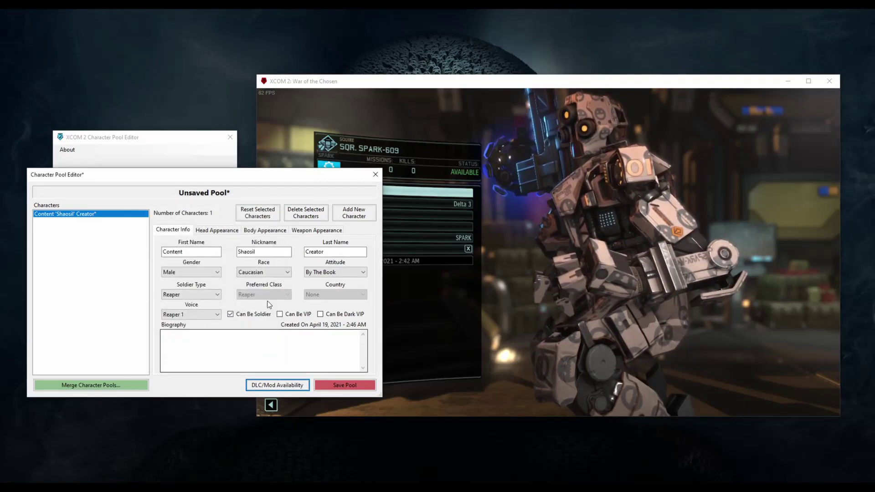
pyautogui.click(198, 294)
pyautogui.click(198, 304)
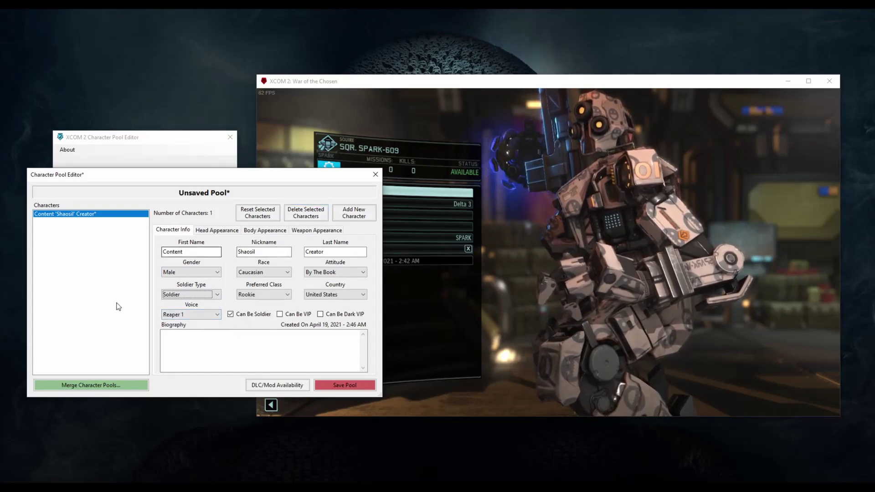
# Step: Merge Developers-NEW.bin into the pool and inspect one of the merged soldiers
pyautogui.click(124, 390)
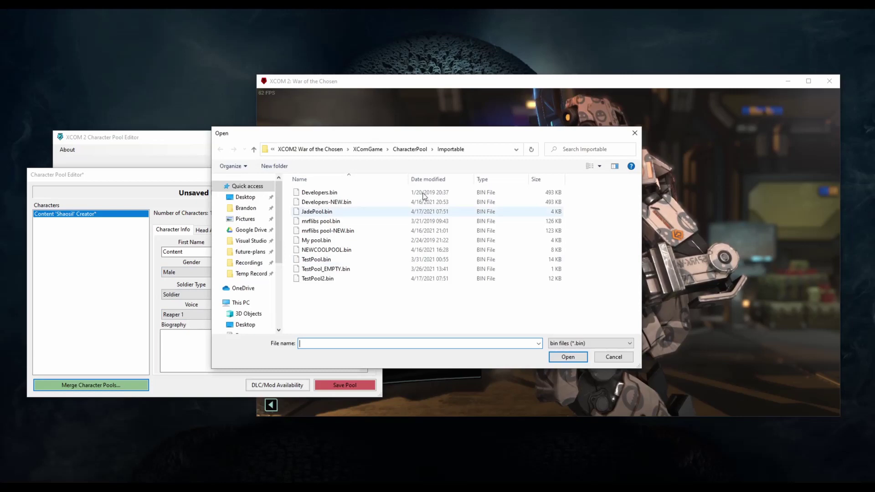
pyautogui.click(329, 204)
pyautogui.doubleClick(328, 203)
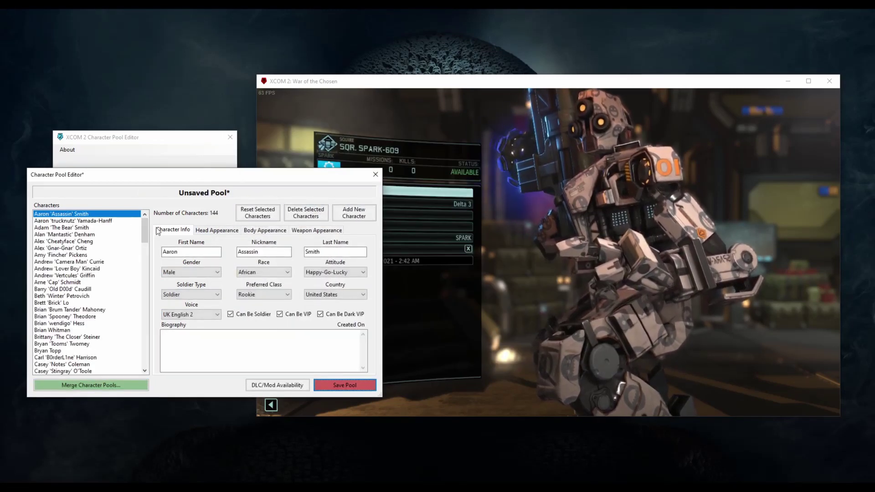
pyautogui.moveTo(144, 226); pyautogui.dragTo(145, 345)
pyautogui.click(131, 289)
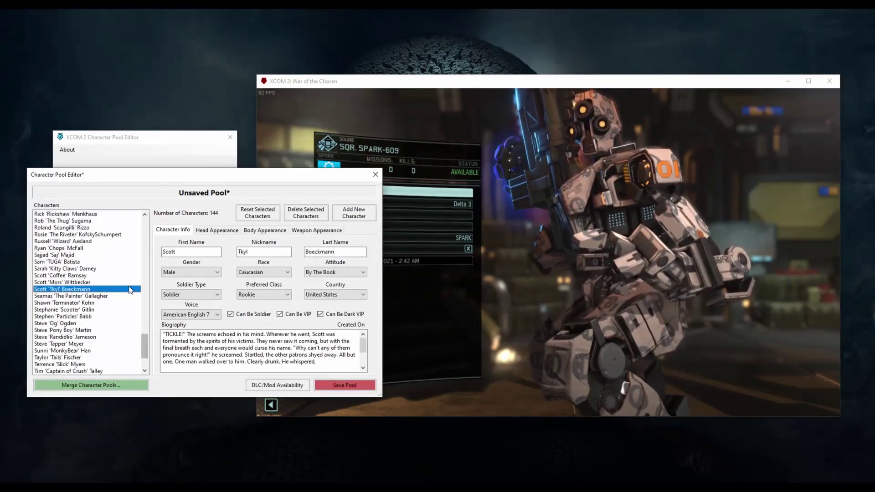
pyautogui.click(123, 268)
pyautogui.click(121, 248)
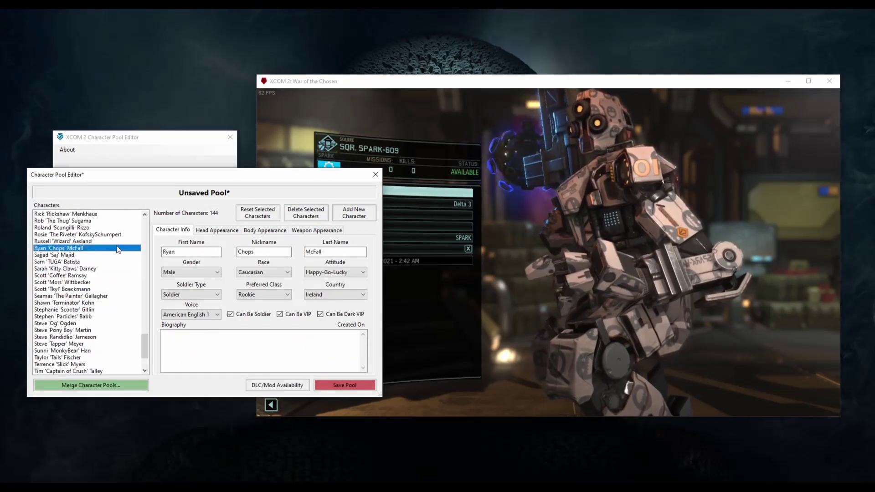
# Step: Merge Developers-NEW.bin again, confirming the Duplicate Characters notice so duplicates are skipped
pyautogui.click(277, 385)
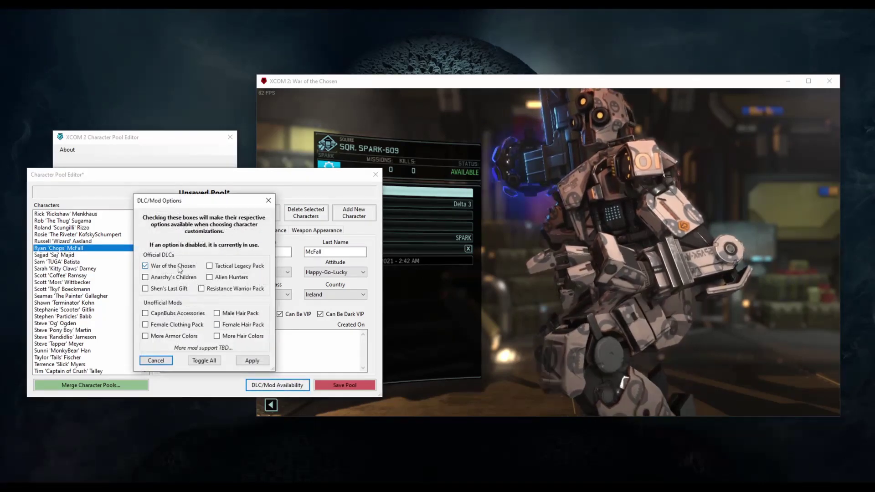
pyautogui.click(156, 361)
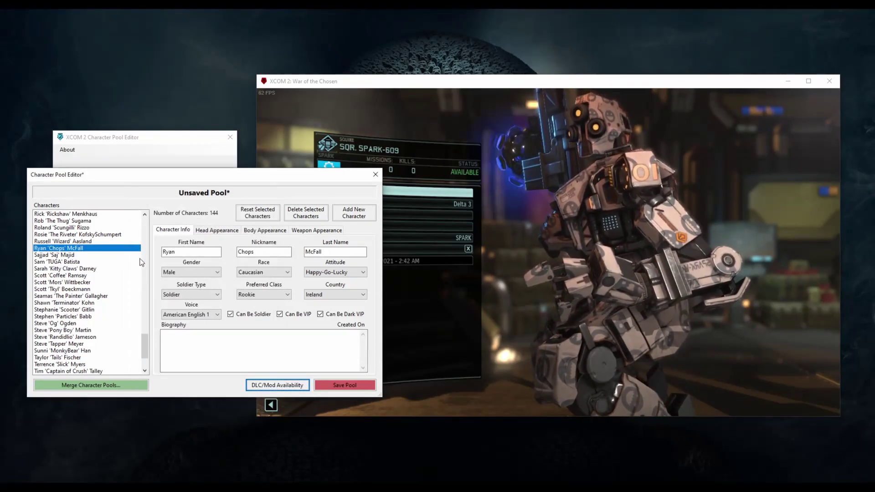
pyautogui.moveTo(142, 348); pyautogui.dragTo(143, 324)
pyautogui.click(91, 385)
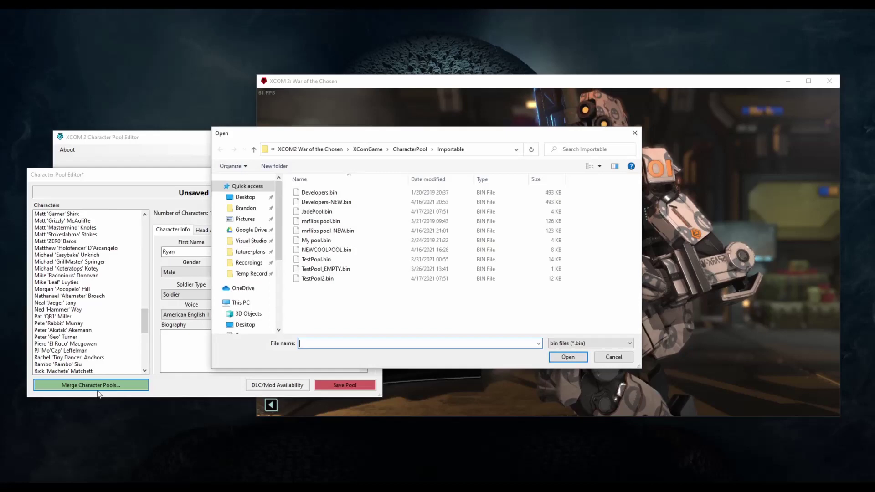
pyautogui.doubleClick(327, 201)
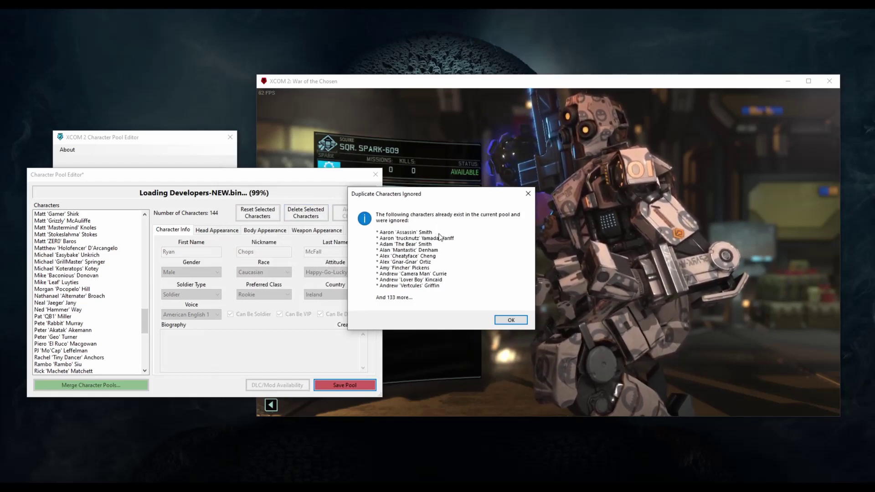
pyautogui.click(512, 320)
pyautogui.moveTo(146, 327); pyautogui.dragTo(151, 216)
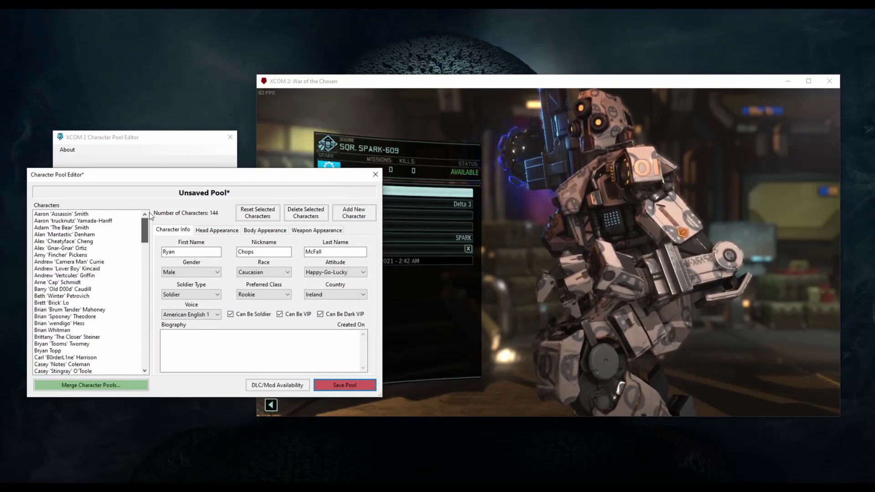
# Step: Delete every character in the pool and add a new one named Content Creator
pyautogui.click(96, 214)
pyautogui.hotkey('shift', 'End')
pyautogui.click(306, 213)
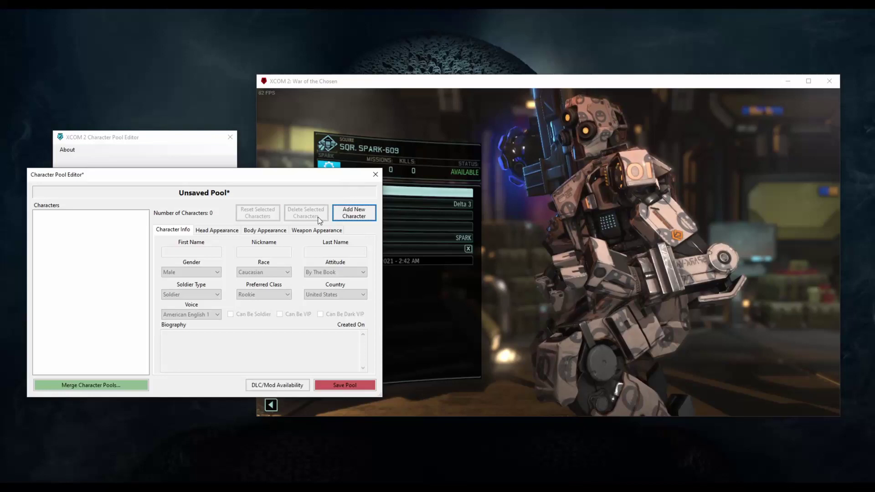
pyautogui.click(366, 214)
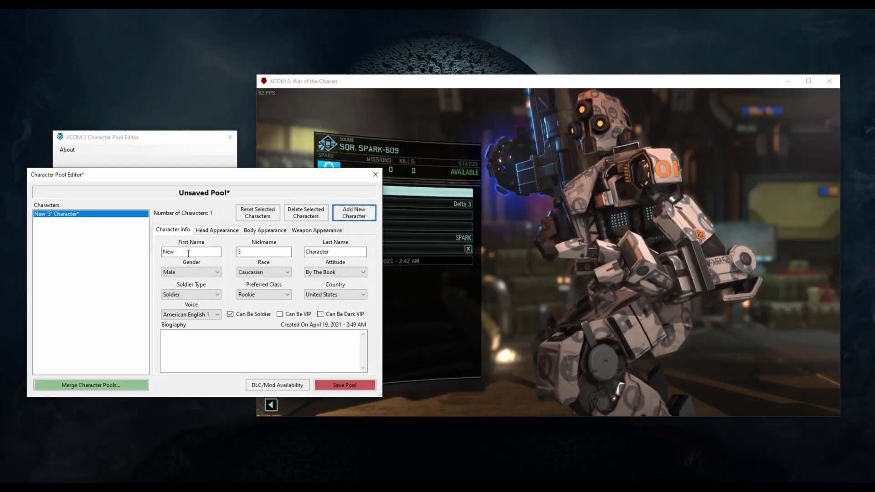
pyautogui.write('Conte')
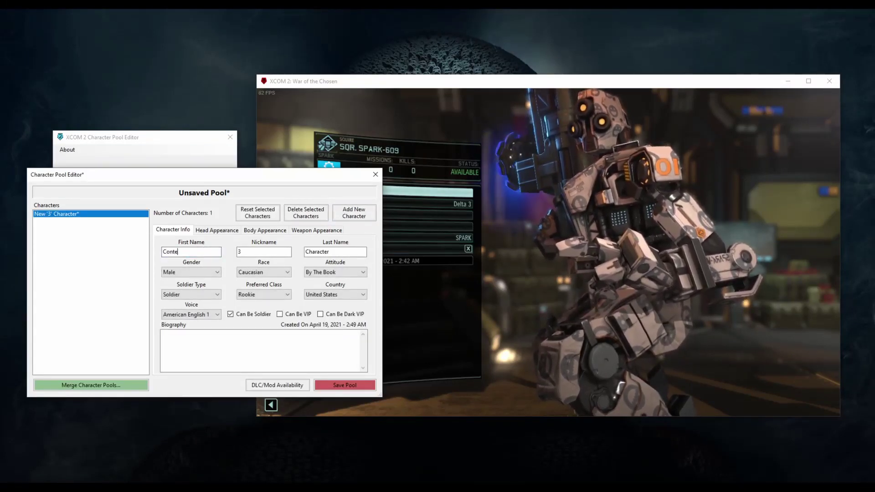
pyautogui.write('nt')
pyautogui.press('Tab')
pyautogui.press('Tab')
pyautogui.write('Cre')
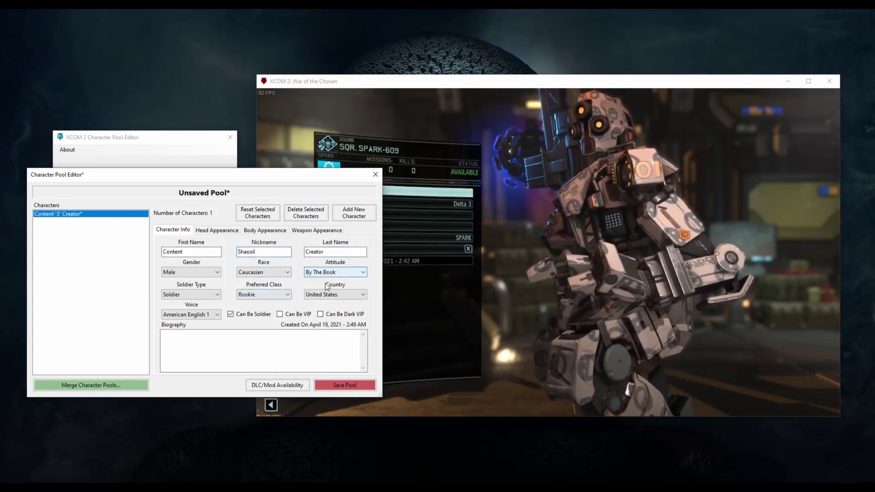
# Step: Set attitude to Twitchy, preferred class to Sharpshooter and country to Egypt
pyautogui.click(330, 273)
pyautogui.click(329, 303)
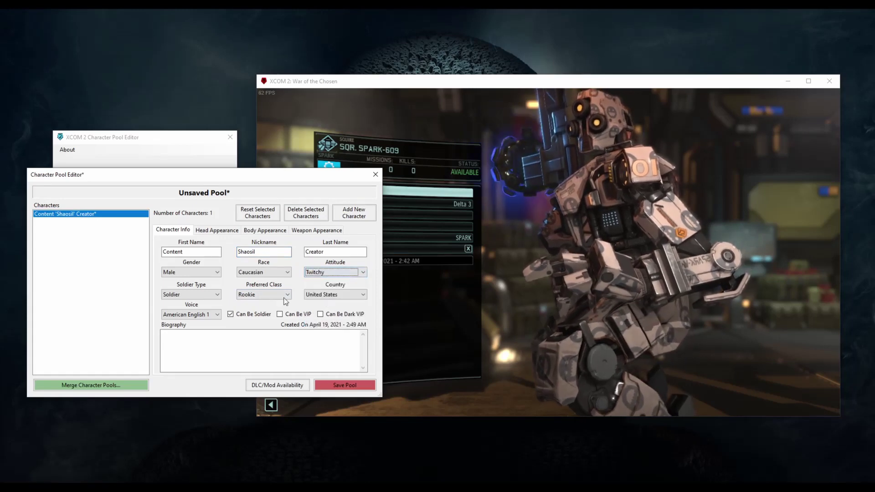
pyautogui.click(284, 296)
pyautogui.click(283, 296)
pyautogui.click(283, 296)
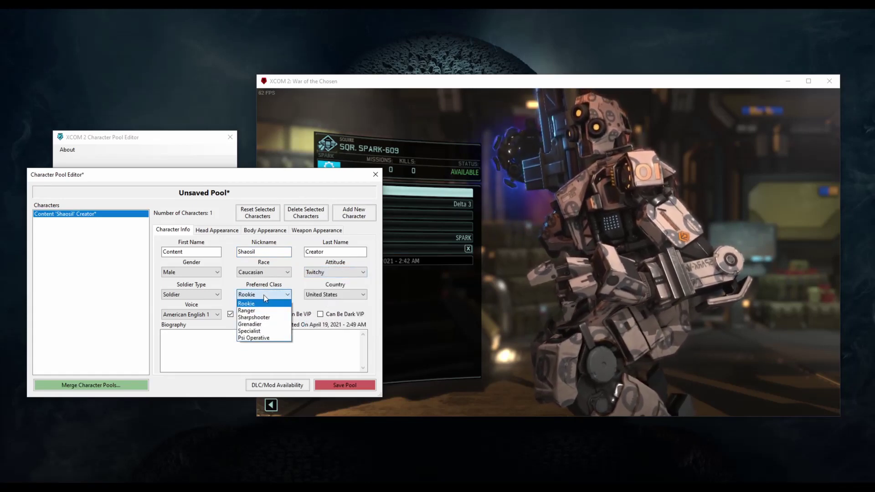
pyautogui.click(258, 319)
pyautogui.click(326, 298)
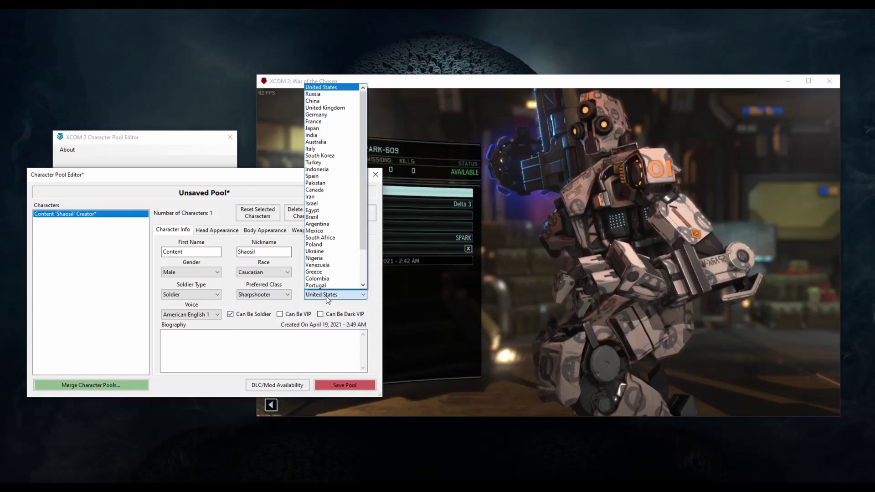
pyautogui.click(334, 210)
# Step: Set the voice to Spanish 1 and write the biography 'Test bio'
pyautogui.click(191, 314)
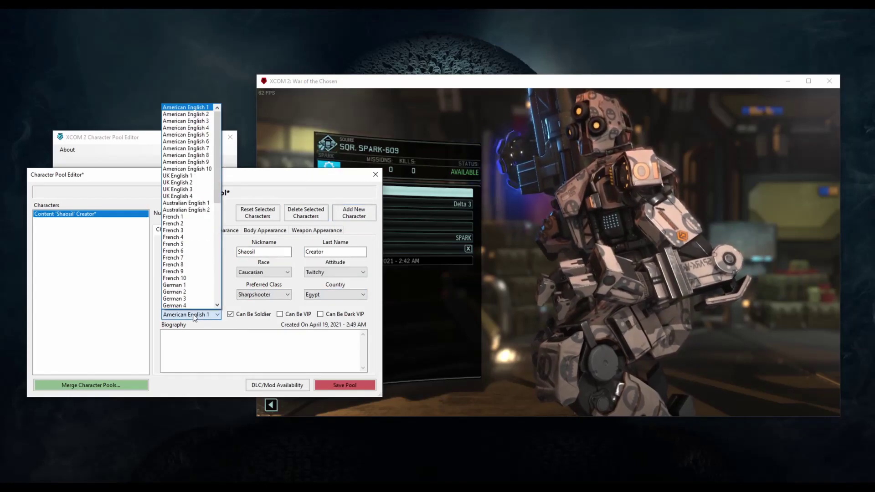
pyautogui.scroll(-10, 212, 250)
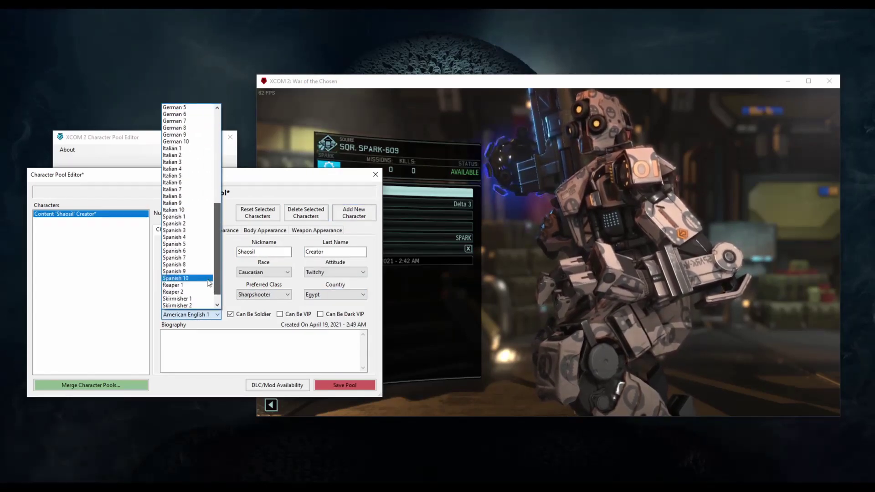
pyautogui.click(194, 217)
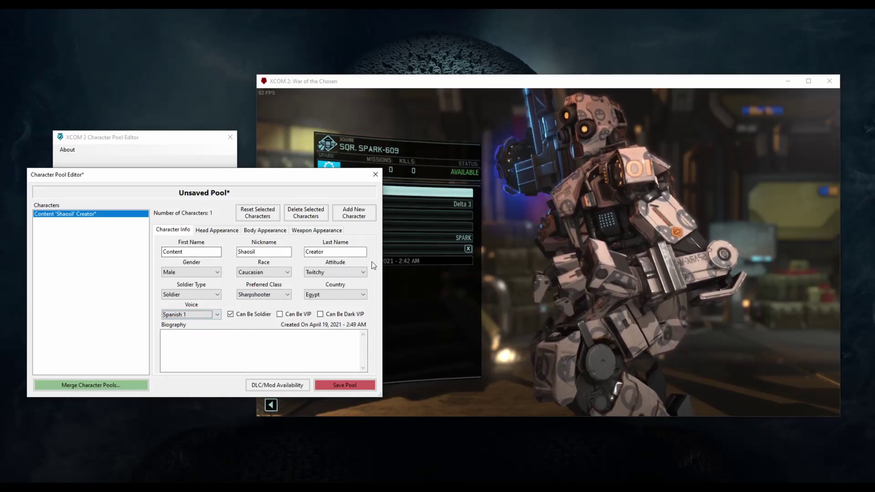
pyautogui.click(194, 345)
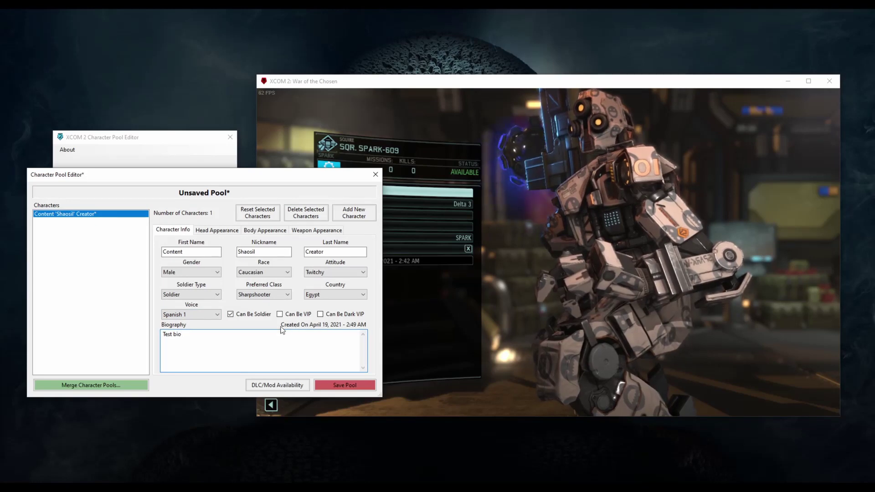
pyautogui.click(217, 231)
# Step: Give the soldier a brownish-grey skin colour and a grey hair colour swatch
pyautogui.click(197, 256)
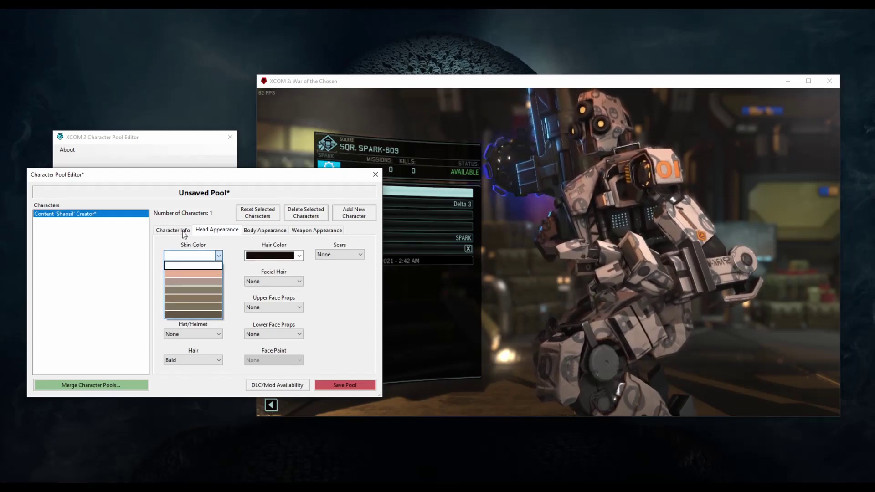
pyautogui.click(197, 313)
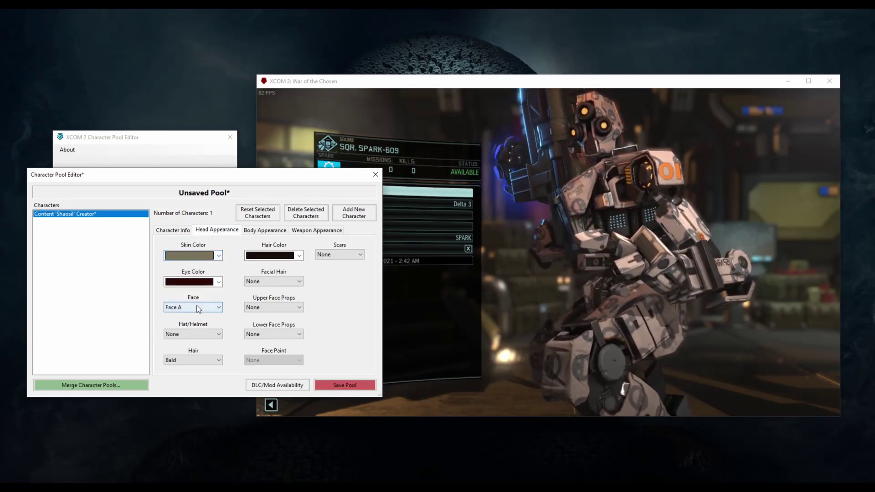
pyautogui.click(297, 256)
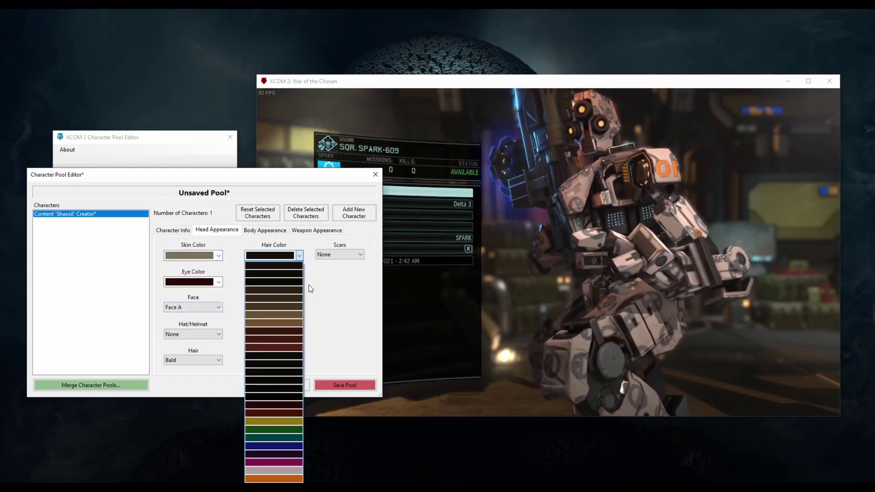
pyautogui.click(272, 473)
pyautogui.click(260, 256)
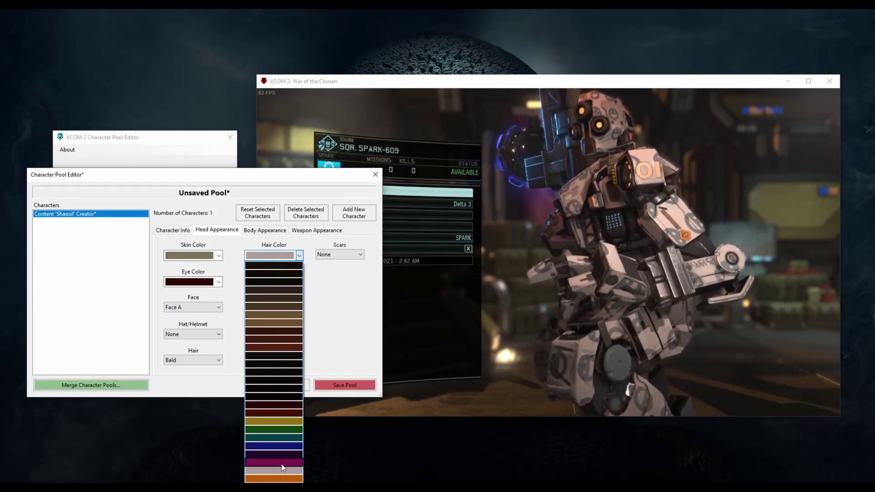
pyautogui.click(280, 473)
pyautogui.click(257, 385)
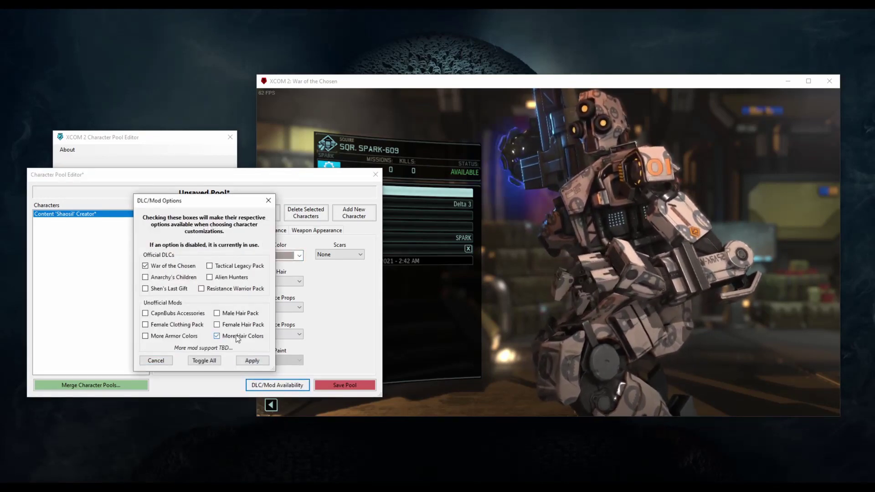
# Step: Apply the More Hair Colors option and set the hair colour to the light grey swatch
pyautogui.click(252, 360)
pyautogui.click(297, 256)
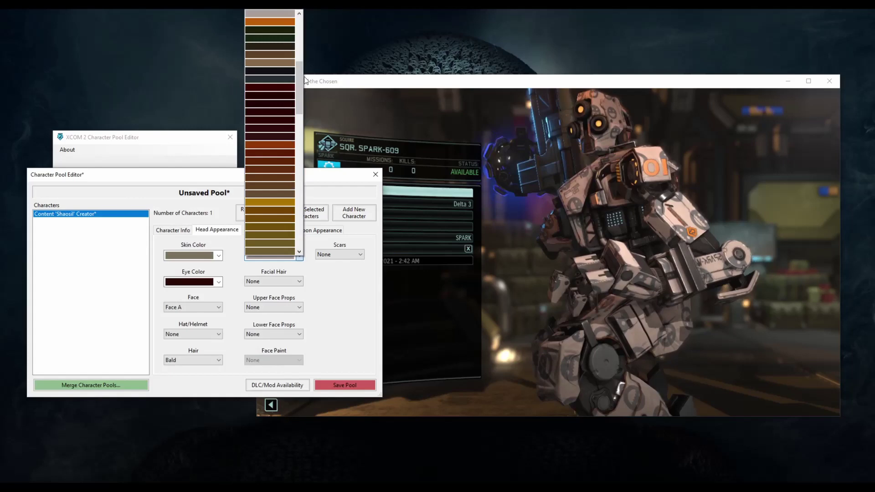
pyautogui.scroll(-10, 274, 137)
pyautogui.scroll(8, 288, 221)
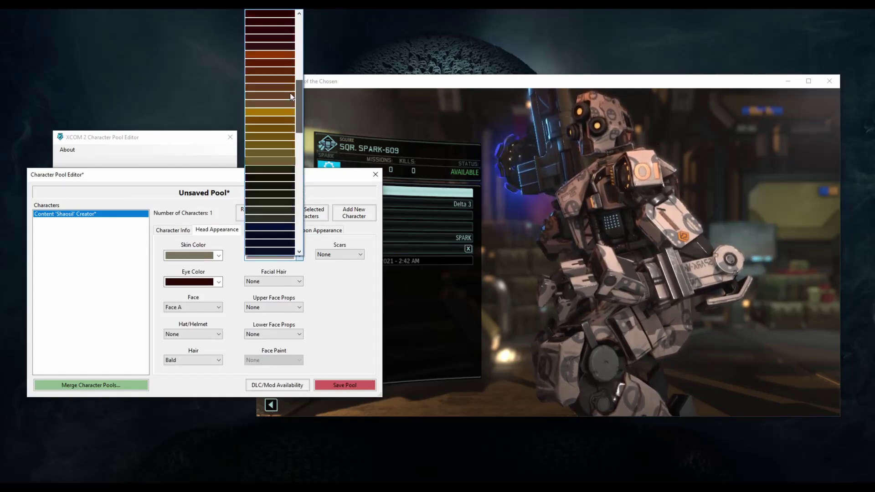
pyautogui.scroll(-8, 291, 137)
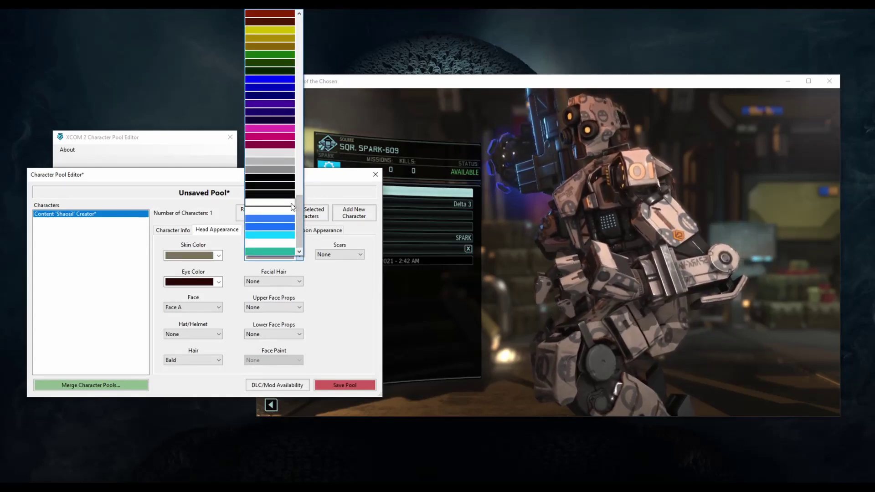
pyautogui.click(337, 310)
pyautogui.click(272, 256)
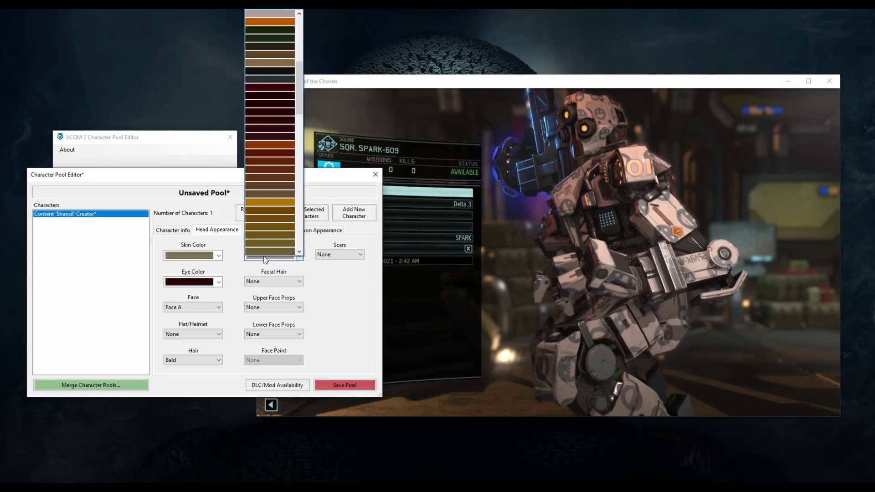
pyautogui.click(278, 388)
pyautogui.click(278, 387)
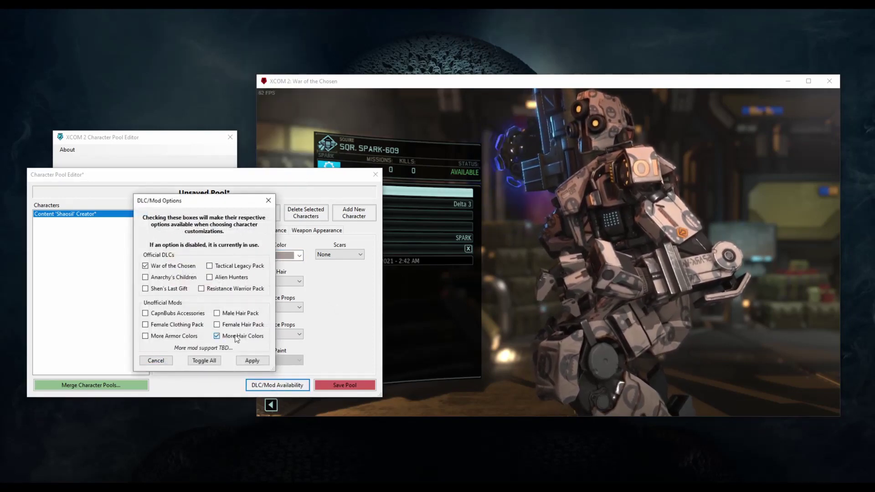
pyautogui.click(252, 360)
pyautogui.click(274, 255)
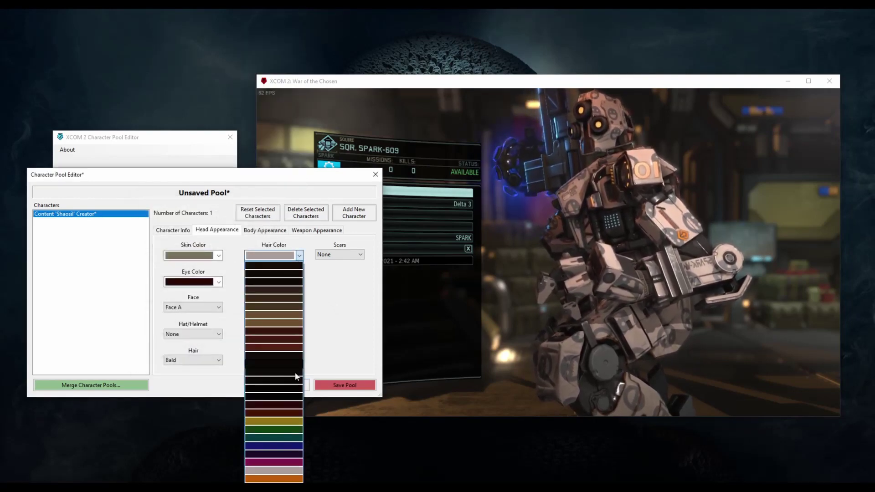
pyautogui.click(283, 471)
# Step: Set bright green eyes, a Lip Slash scar and Mutton Chops and 'Stache facial hair
pyautogui.click(197, 286)
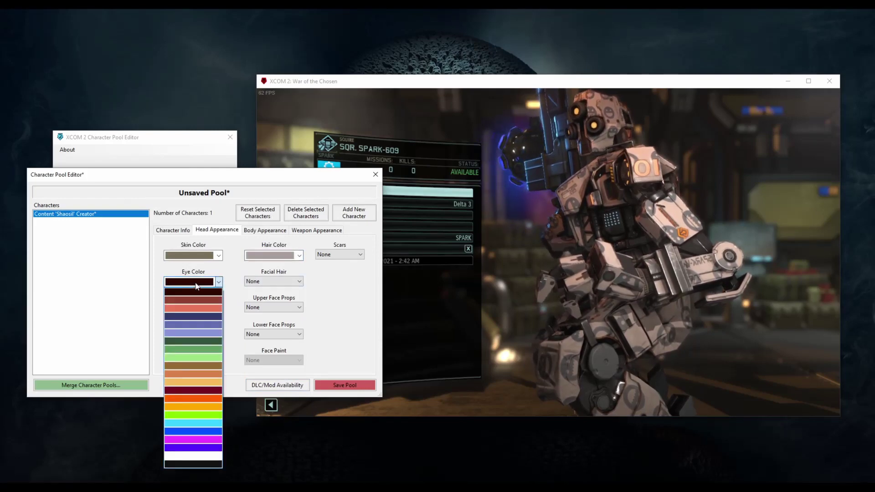
pyautogui.click(182, 417)
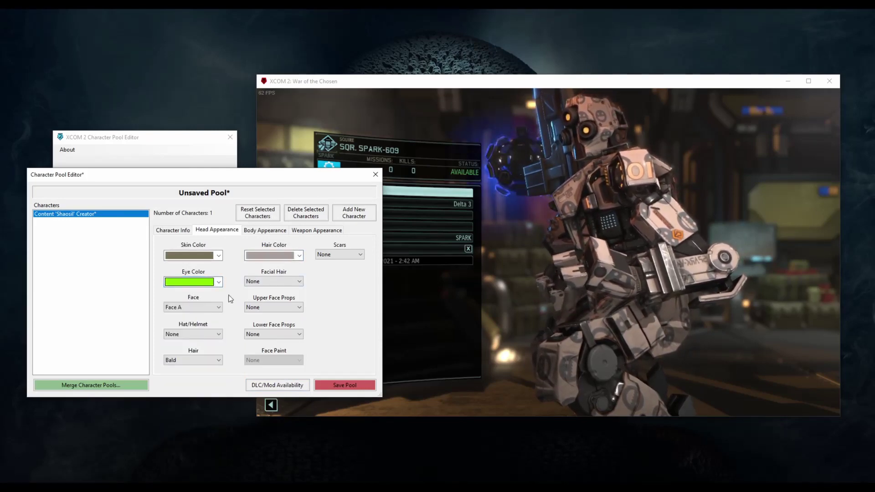
pyautogui.click(197, 256)
pyautogui.click(198, 260)
pyautogui.click(347, 257)
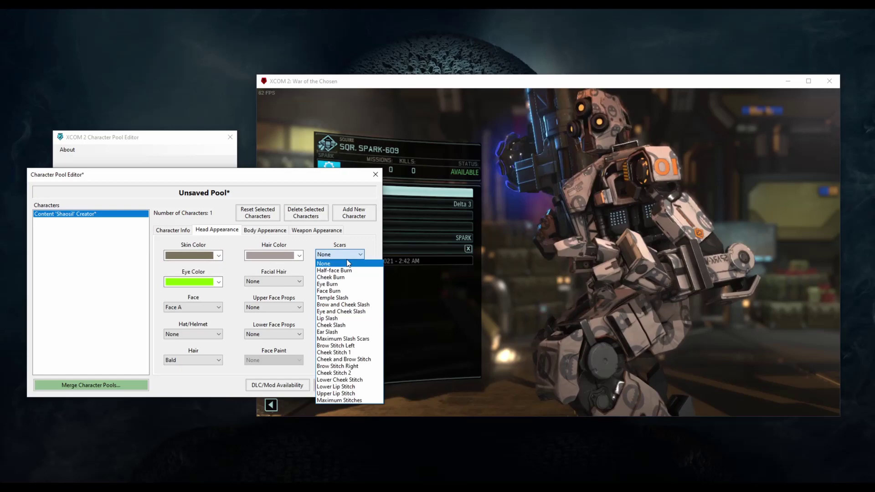
pyautogui.click(344, 318)
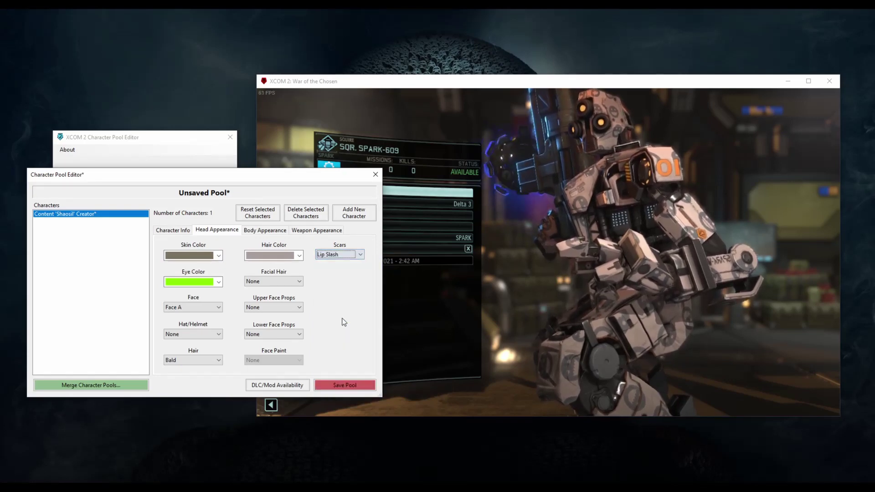
pyautogui.click(281, 283)
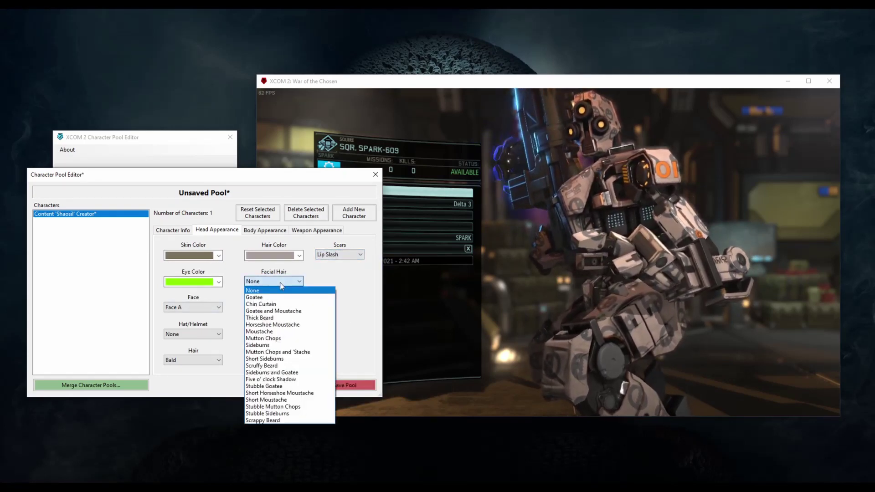
pyautogui.click(286, 352)
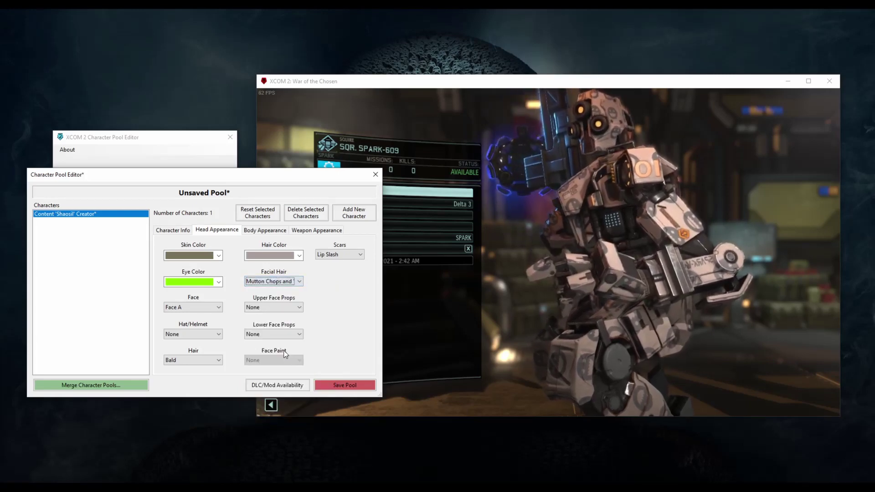
# Step: Choose Face E and put Reaper Hood A on the character
pyautogui.click(201, 306)
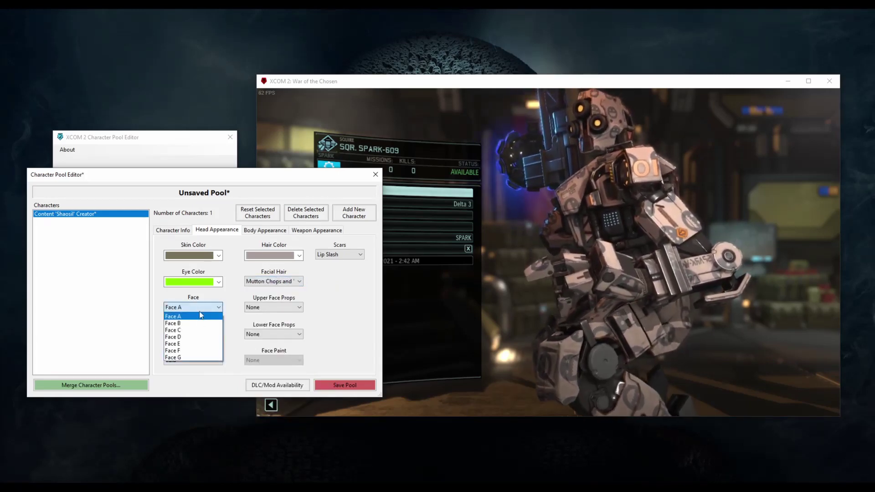
pyautogui.click(186, 344)
pyautogui.click(192, 339)
pyautogui.moveTo(250, 172); pyautogui.dragTo(248, 211)
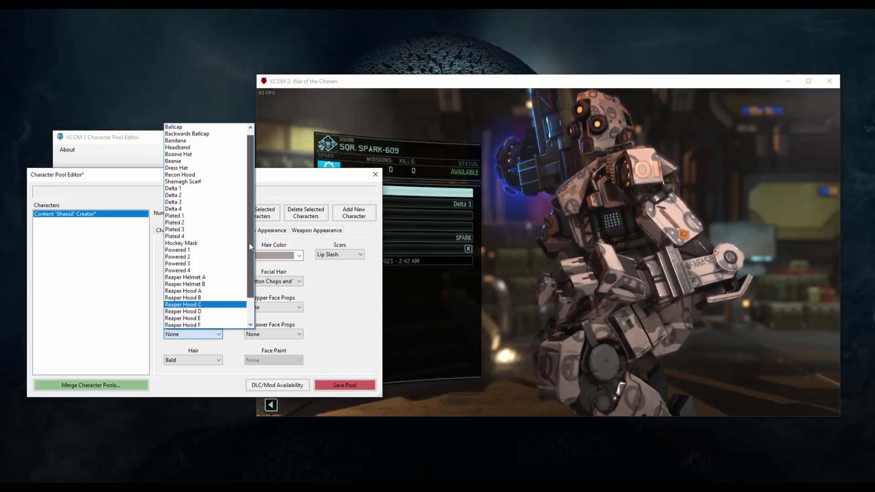
pyautogui.scroll(2, 248, 223)
pyautogui.scroll(-2, 248, 222)
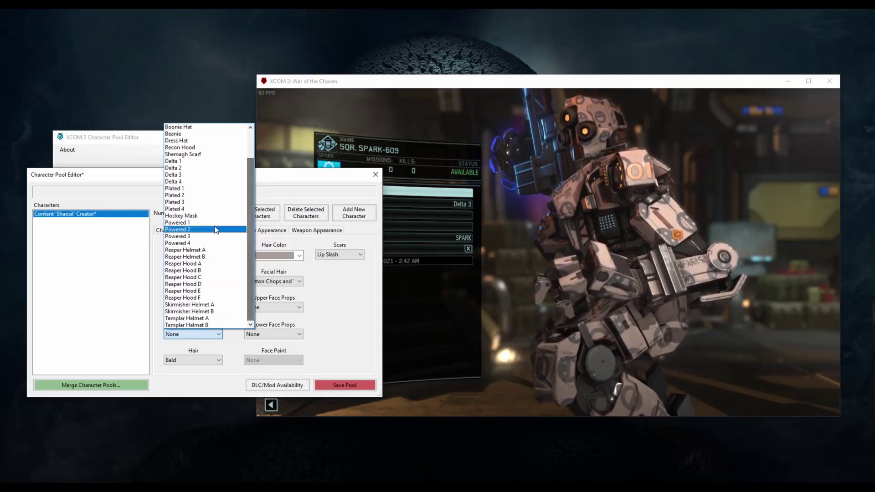
pyautogui.click(203, 264)
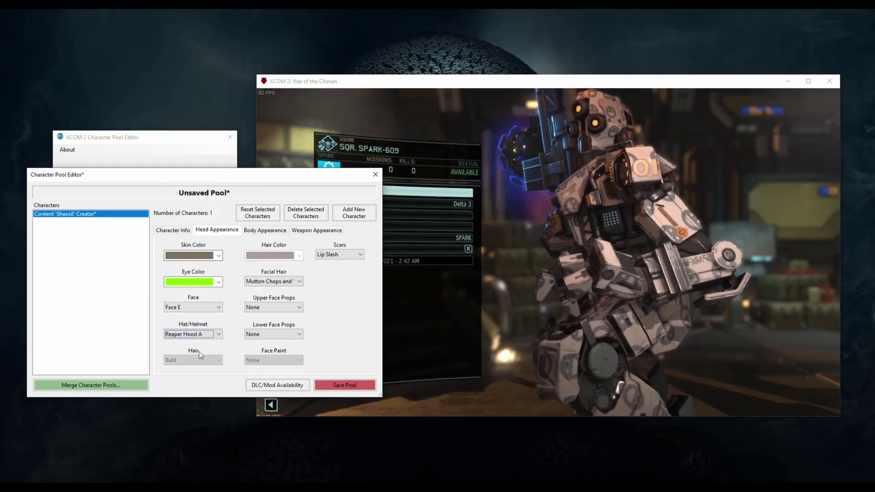
# Step: Leave lower face props at None and add thick-rimmed glasses as the upper face prop
pyautogui.click(285, 335)
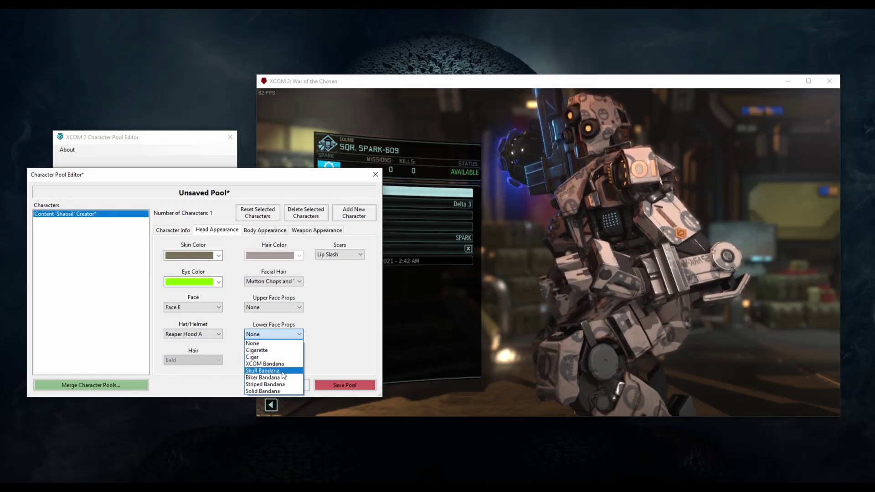
pyautogui.click(273, 344)
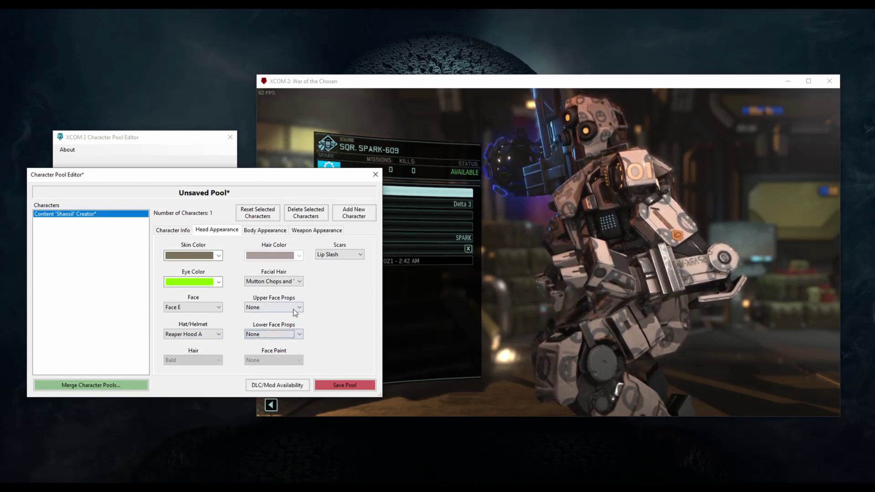
pyautogui.click(295, 309)
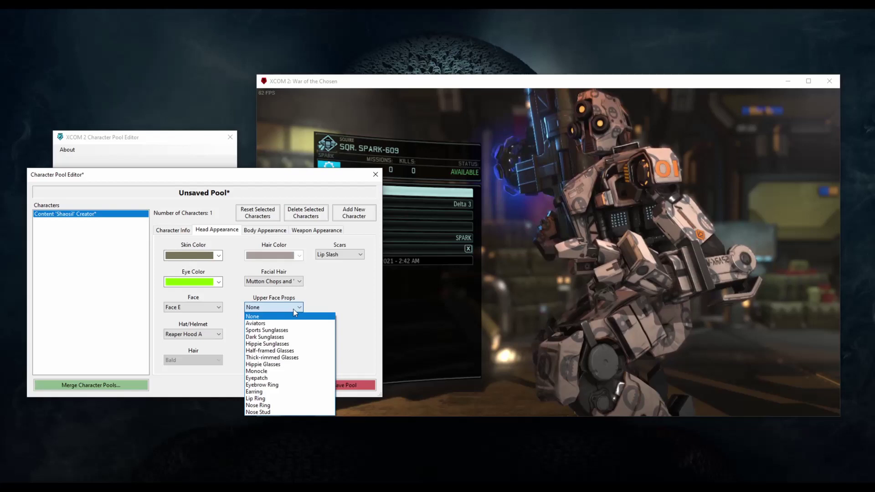
pyautogui.click(278, 357)
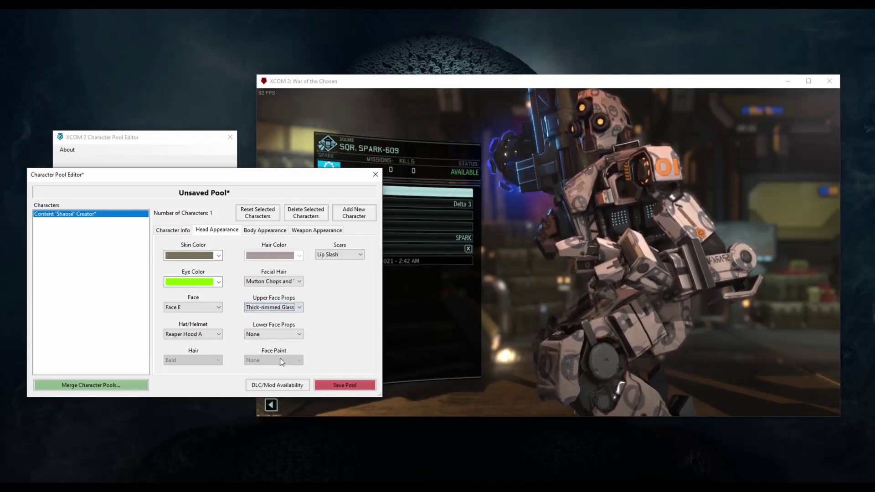
pyautogui.click(261, 230)
# Step: Set the soldier's arms to Arms 4, leaving Torso 0 and Legs 0 unchanged
pyautogui.click(296, 254)
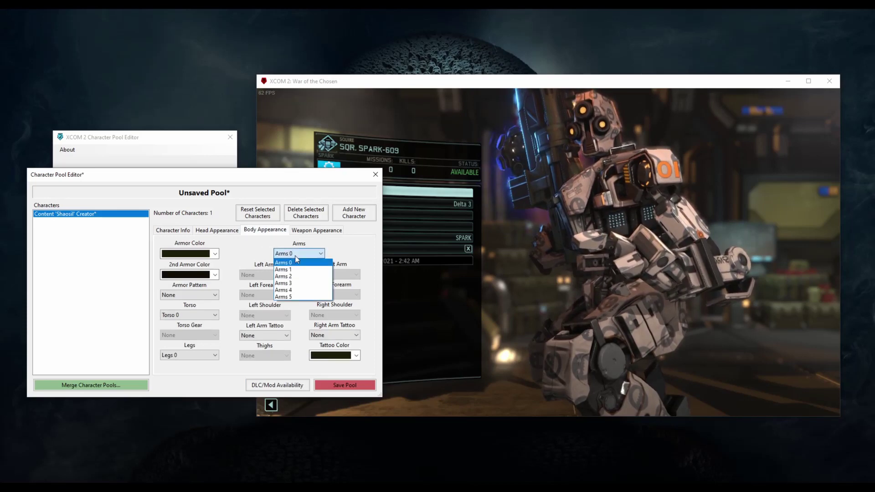
pyautogui.click(302, 291)
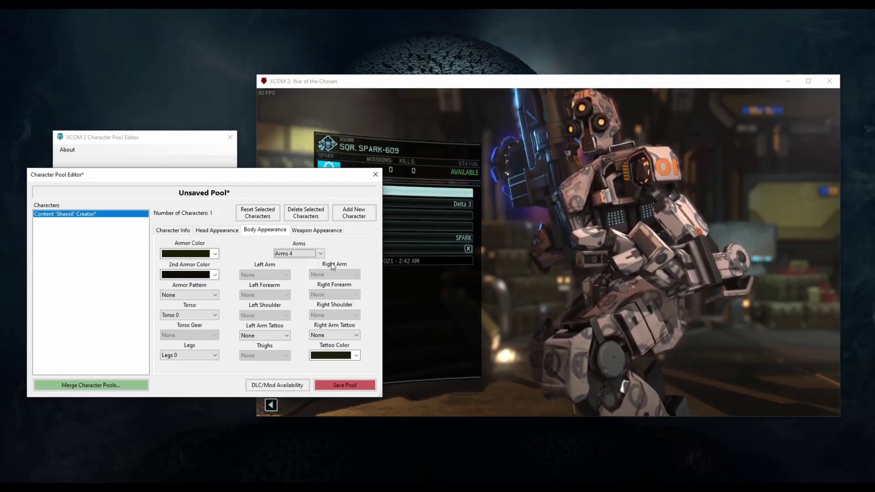
# Step: Make the main armour colour yellow and keep black as the secondary armour colour
pyautogui.click(191, 253)
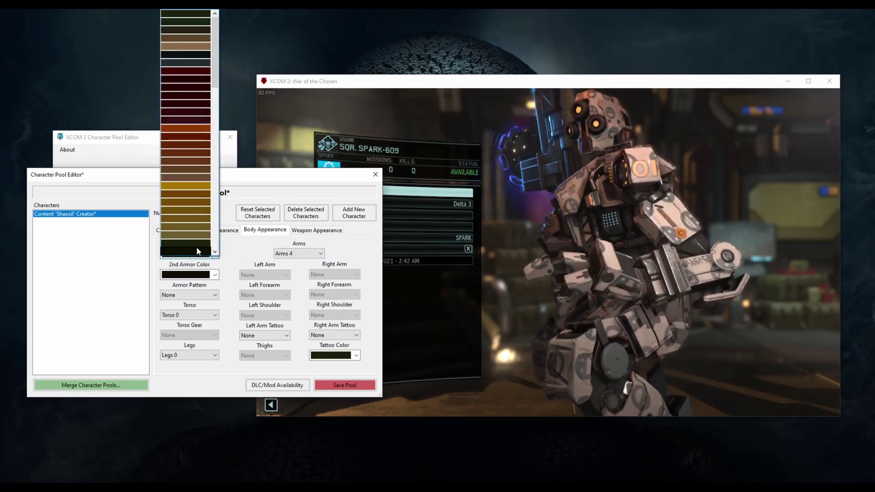
pyautogui.scroll(-10, 200, 237)
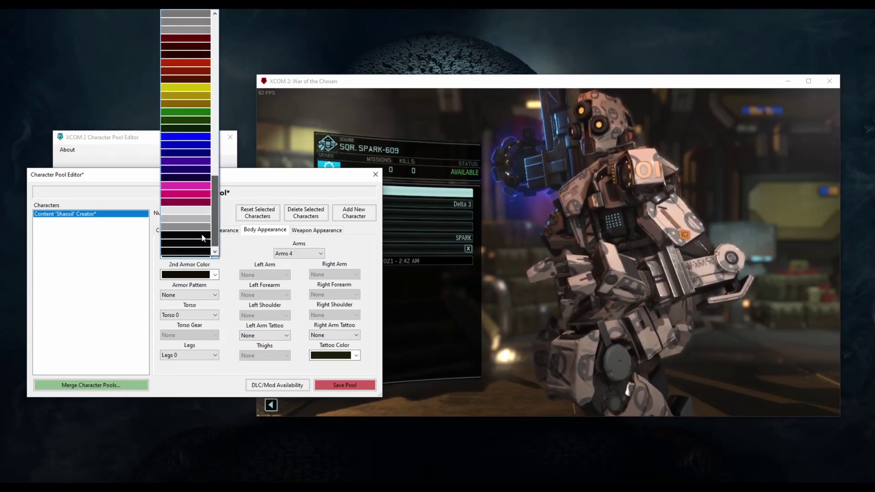
pyautogui.click(191, 95)
pyautogui.click(212, 274)
pyautogui.moveTo(221, 81); pyautogui.dragTo(215, 245)
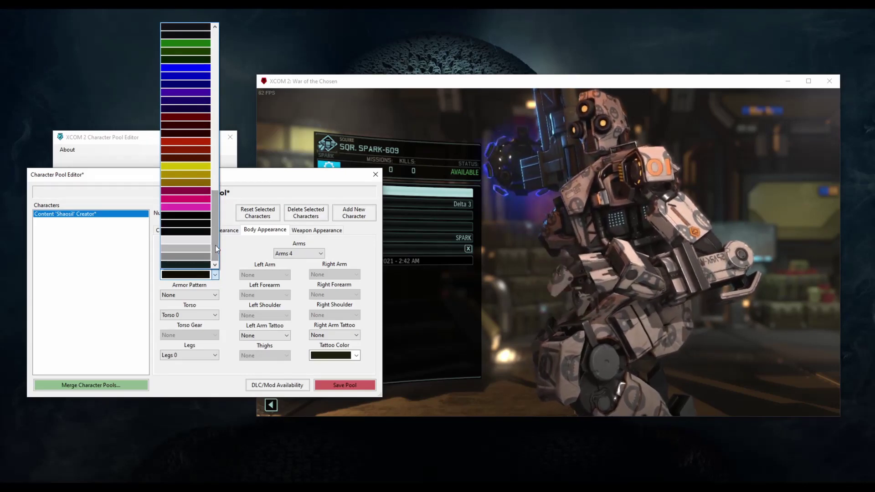
pyautogui.click(182, 263)
pyautogui.click(191, 276)
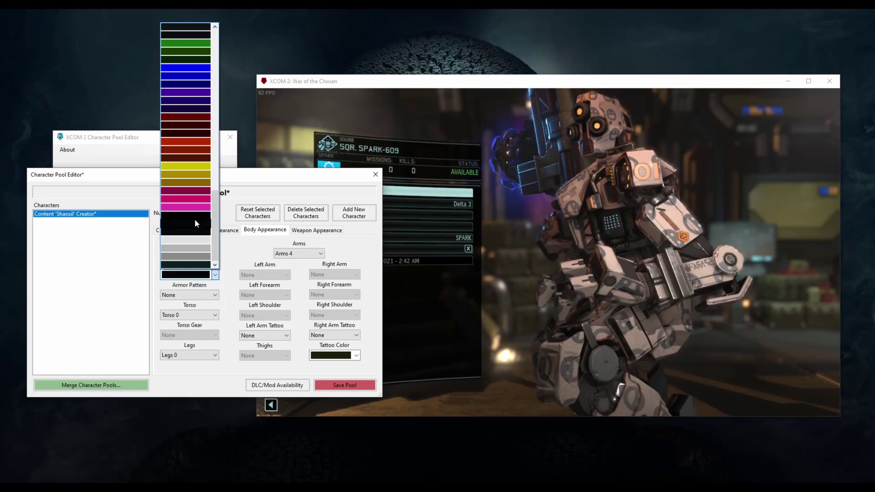
pyautogui.click(195, 216)
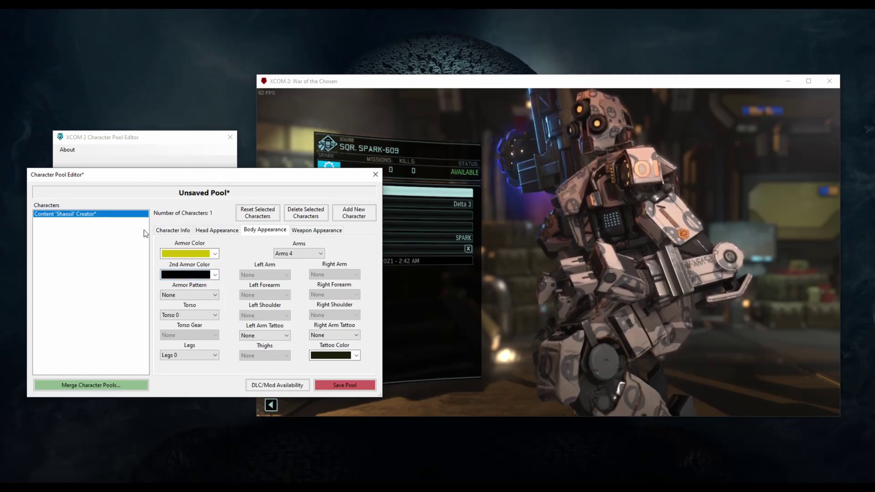
# Step: Apply the Blots armour pattern and choose Torso 2 and Legs 3
pyautogui.click(202, 295)
pyautogui.click(196, 352)
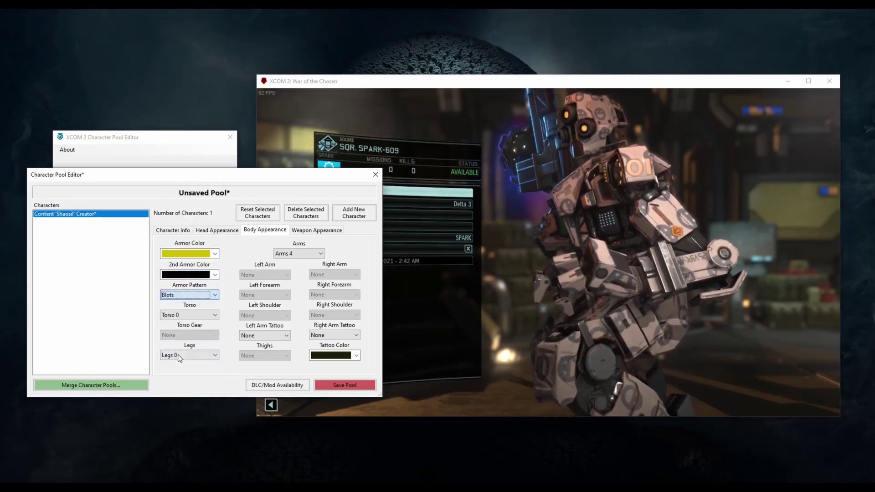
pyautogui.click(204, 316)
pyautogui.click(171, 337)
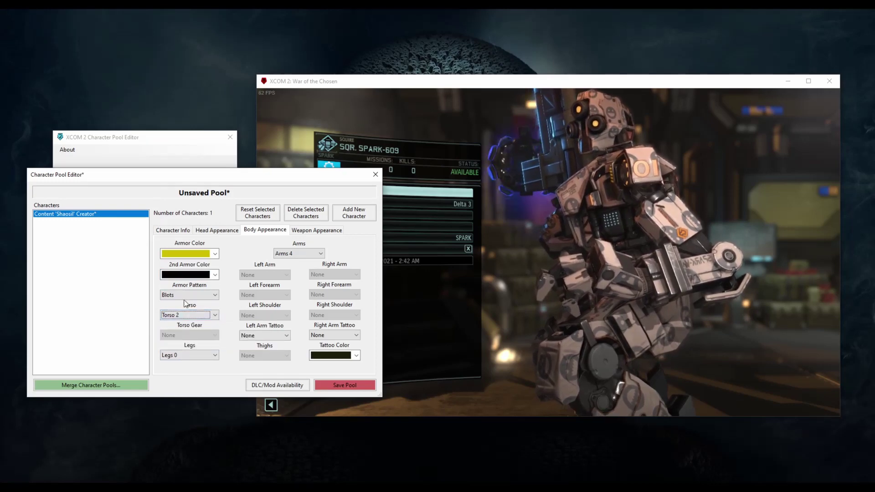
pyautogui.click(187, 355)
pyautogui.click(186, 386)
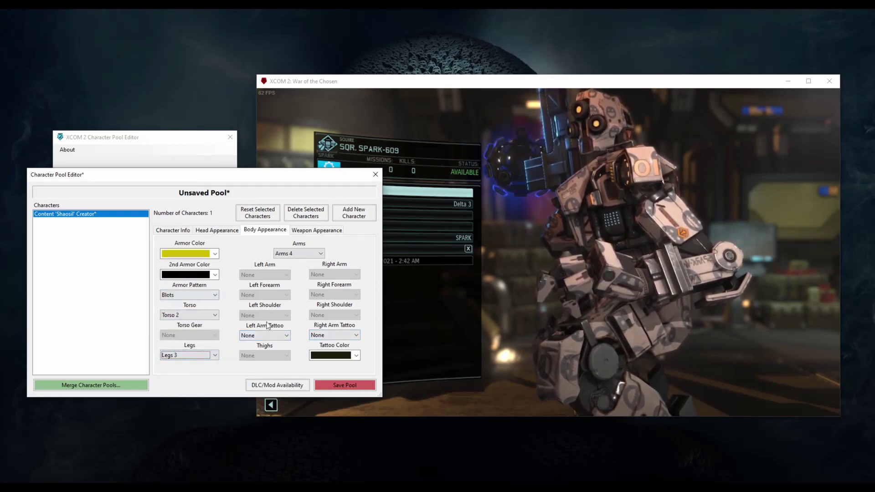
# Step: Replace the pool's only character with a new one named Content 'Shaosil'
pyautogui.click(318, 218)
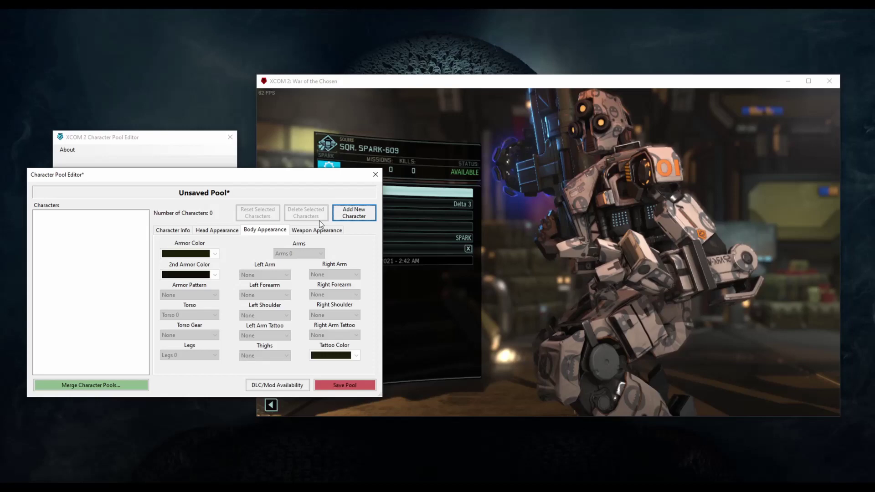
pyautogui.click(360, 212)
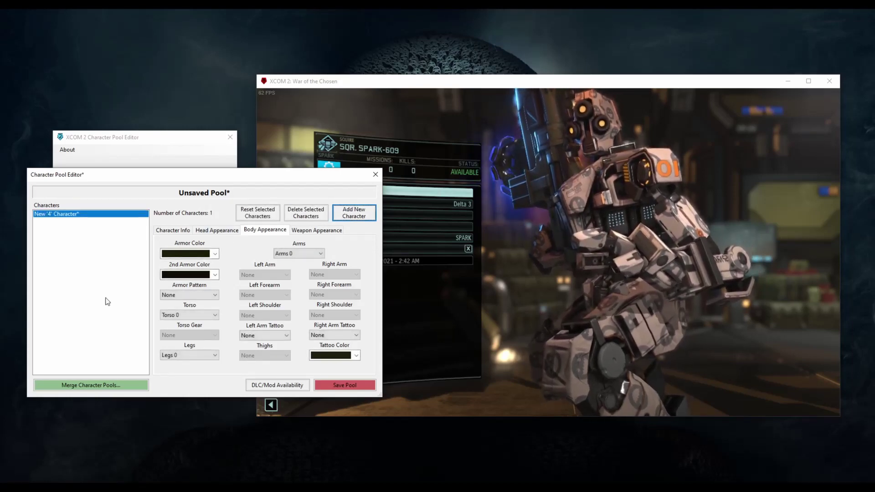
pyautogui.click(161, 230)
pyautogui.doubleClick(207, 252)
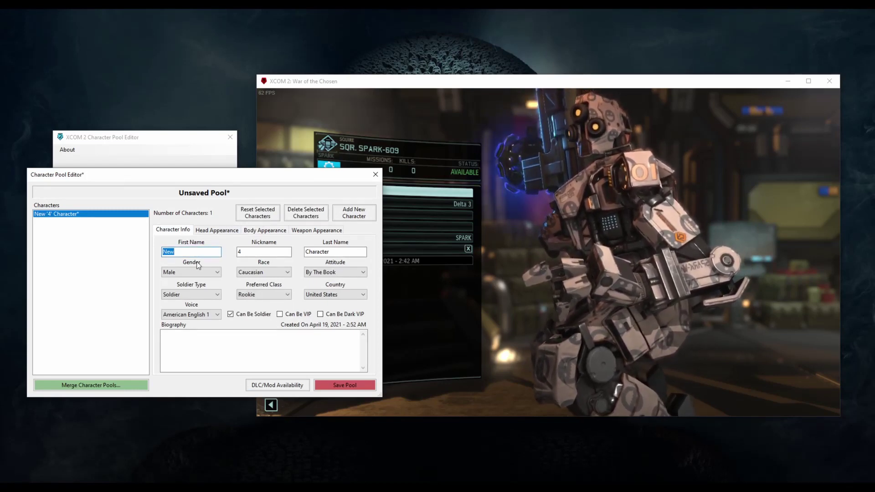
pyautogui.write('Con')
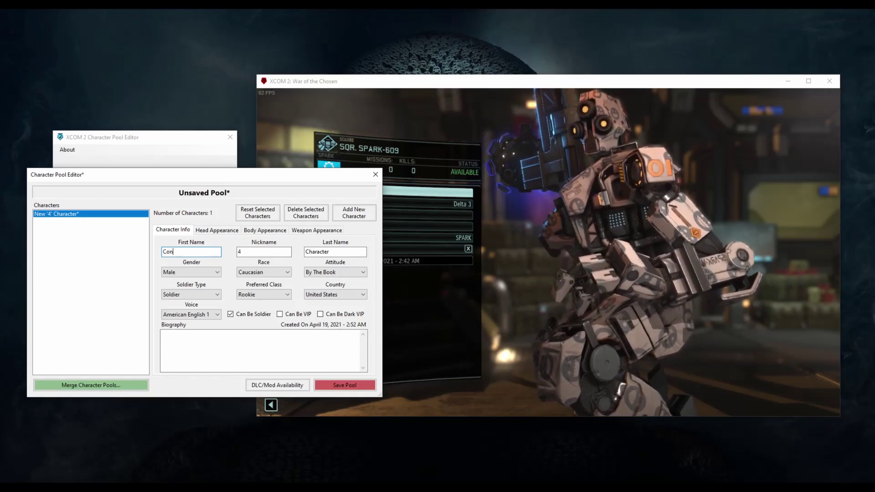
pyautogui.write("tent '")
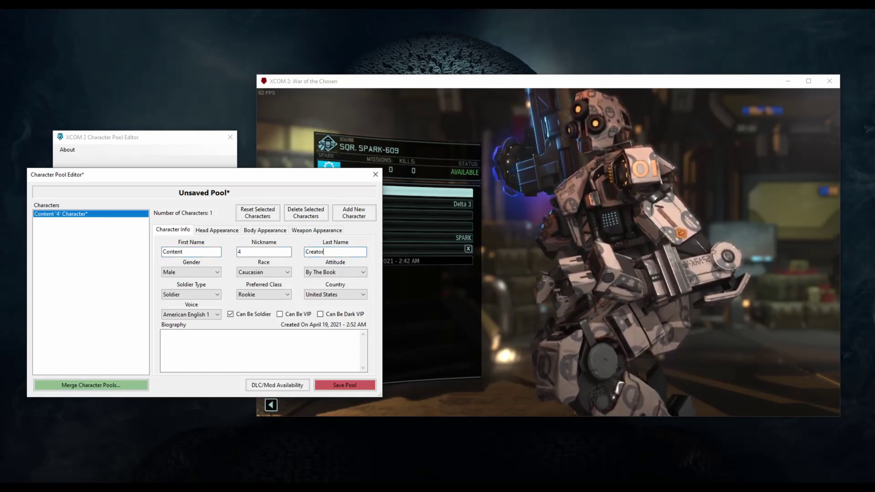
pyautogui.write('Shaosil')
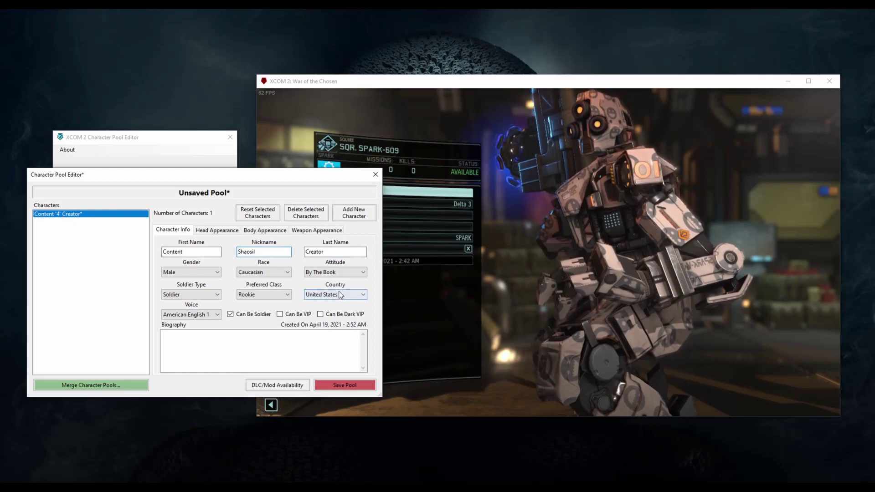
pyautogui.click(336, 273)
# Step: Give the character the Spanish 1 voice and the Twitchy attitude
pyautogui.click(315, 313)
pyautogui.click(210, 315)
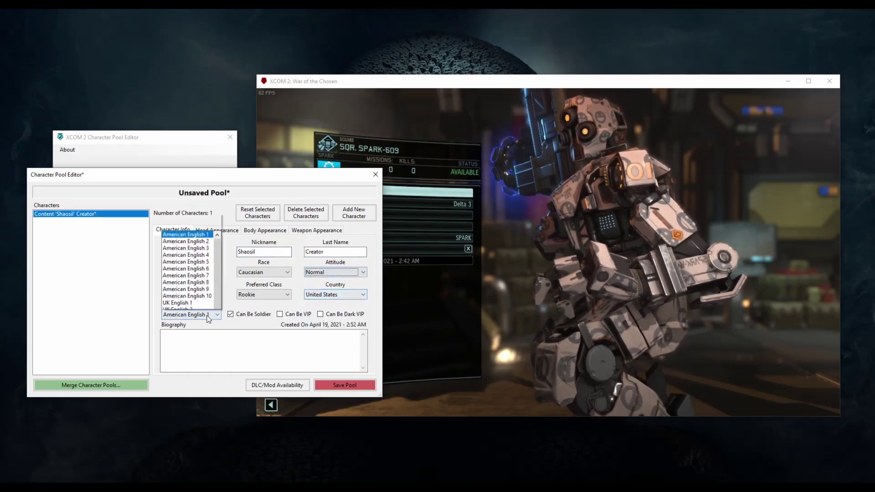
pyautogui.scroll(-10, 212, 288)
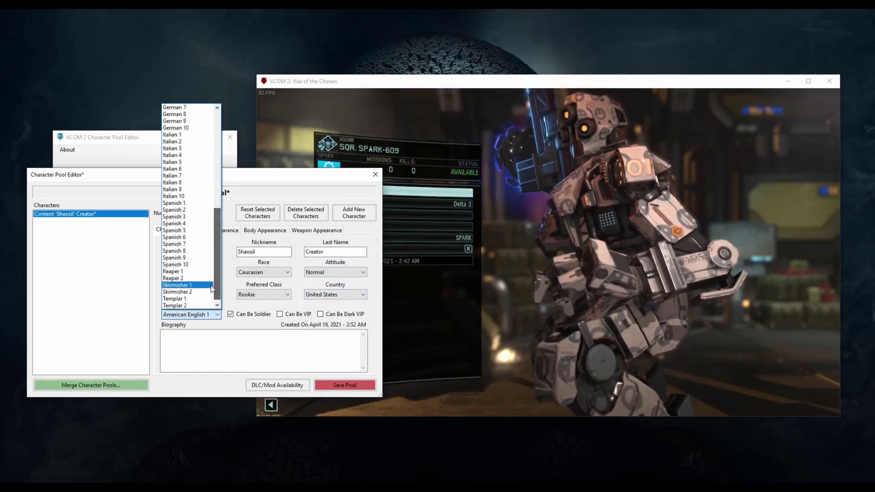
pyautogui.click(174, 203)
pyautogui.click(345, 272)
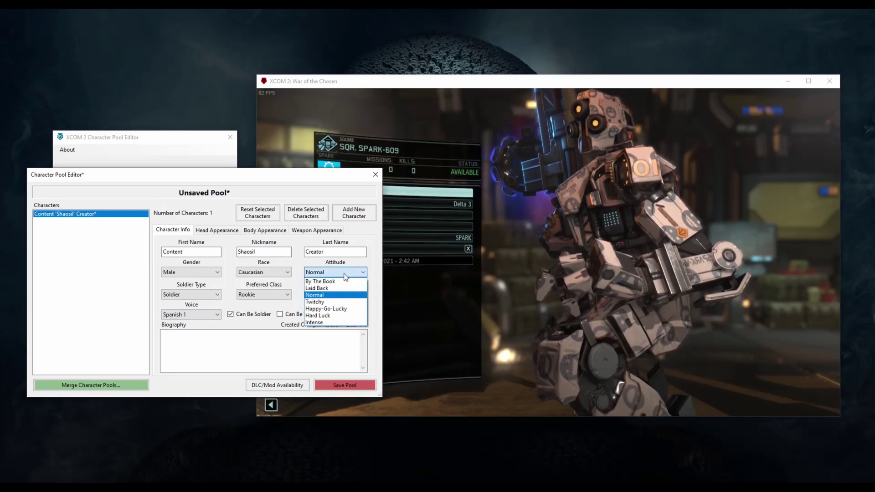
pyautogui.click(344, 302)
pyautogui.click(217, 229)
# Step: Make Sharpshooter the preferred class and start writing the biography
pyautogui.click(168, 232)
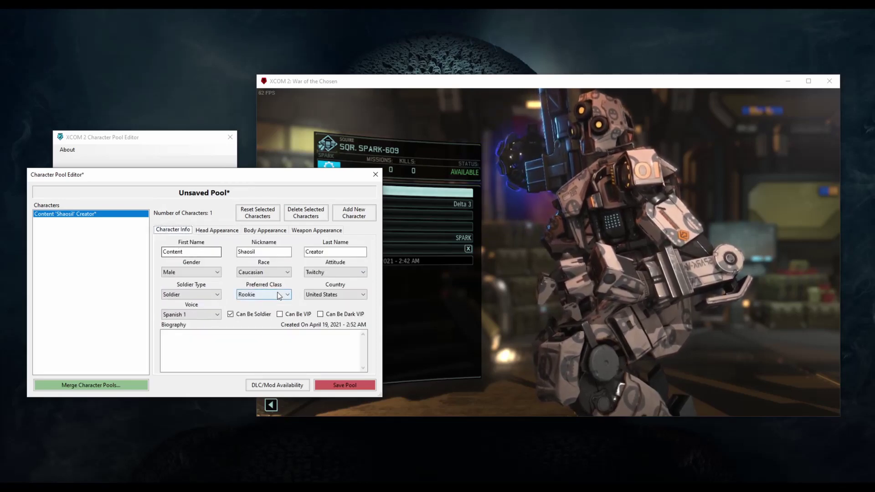
pyautogui.click(264, 295)
pyautogui.click(256, 318)
pyautogui.click(208, 357)
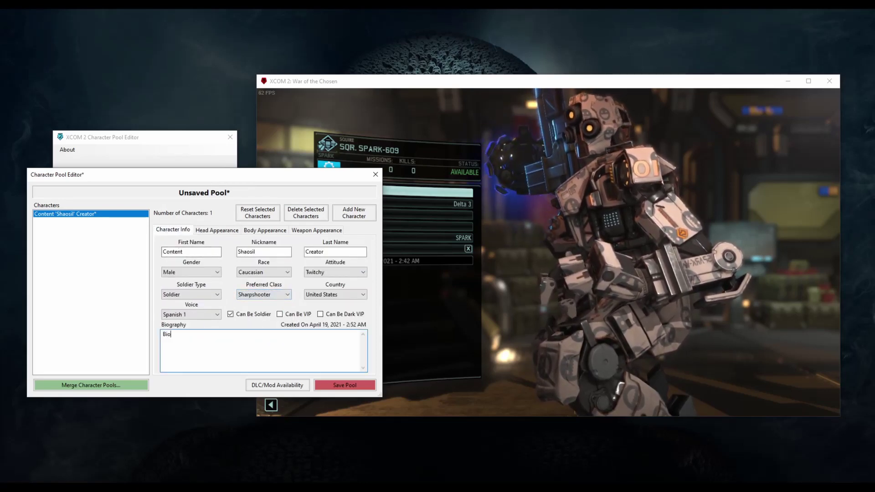
# Step: Pick a new skin colour, orange hair and lime-green eyes
pyautogui.click(226, 233)
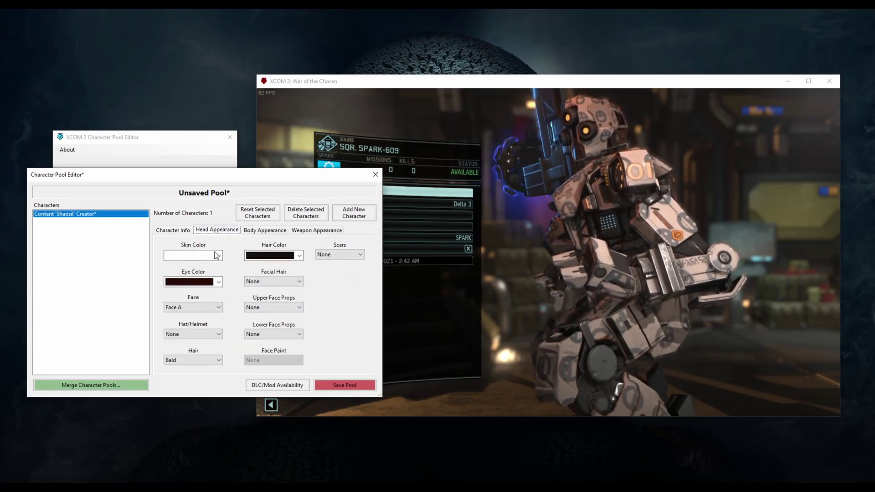
pyautogui.click(217, 256)
pyautogui.click(206, 306)
pyautogui.click(299, 256)
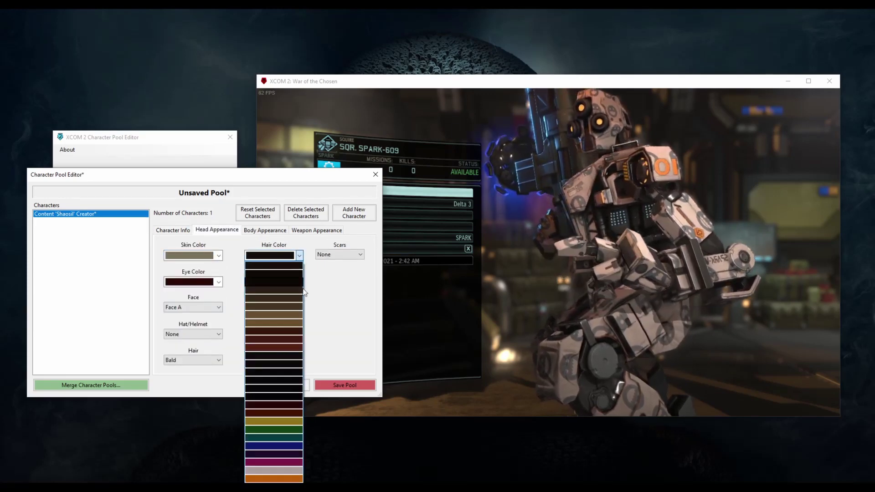
pyautogui.click(289, 479)
pyautogui.click(193, 282)
pyautogui.click(188, 416)
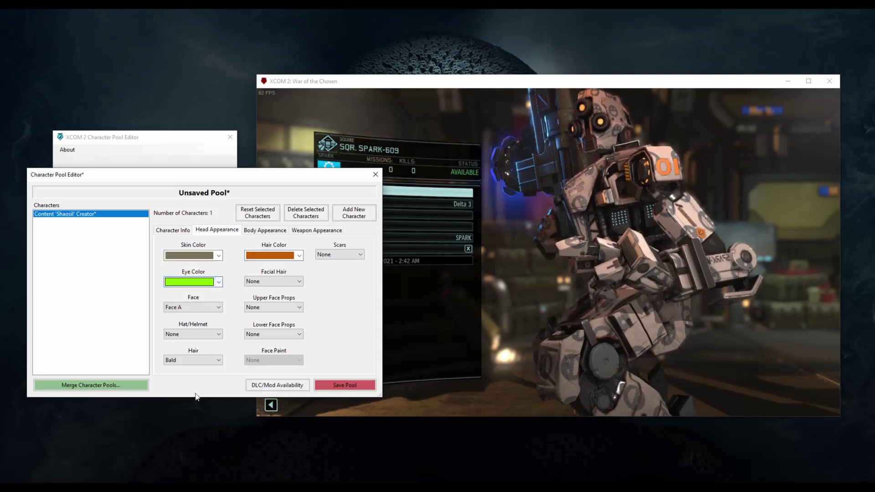
# Step: Give the character Face E, thick-rimmed glasses, Reaper Hood A and a Lip Slash scar
pyautogui.click(208, 307)
pyautogui.click(201, 342)
pyautogui.click(290, 308)
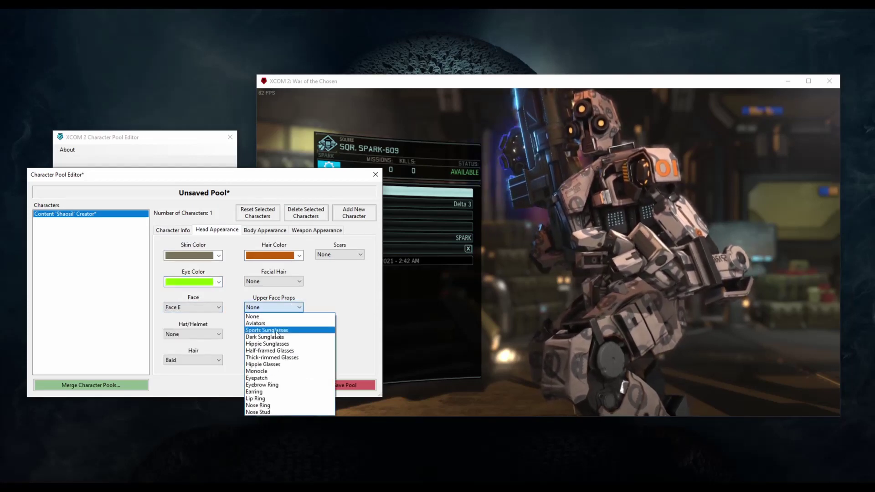
pyautogui.click(275, 358)
pyautogui.click(201, 334)
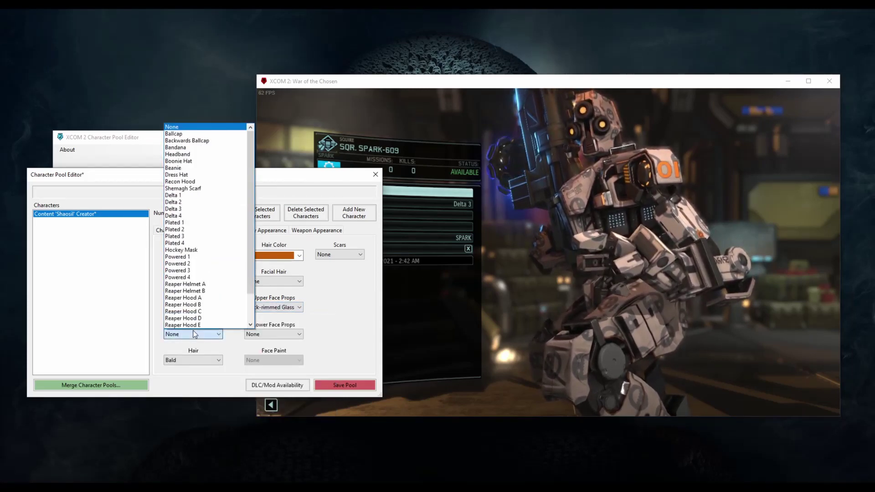
pyautogui.click(202, 298)
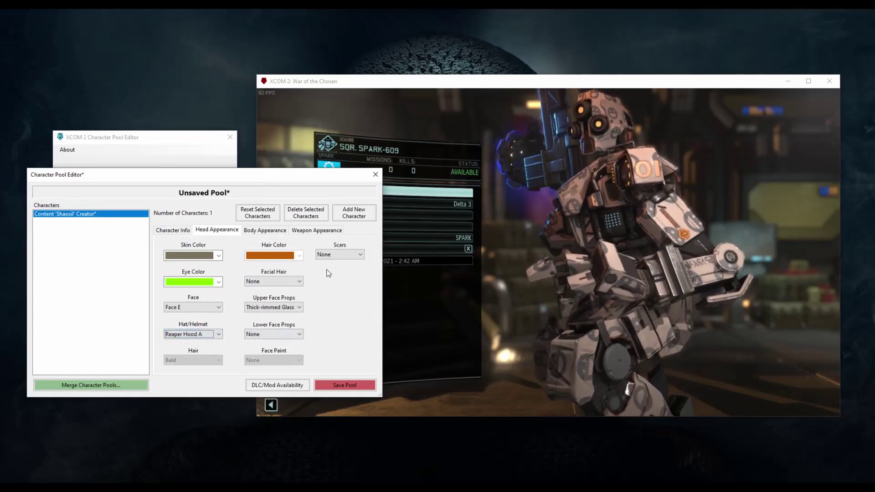
pyautogui.click(326, 254)
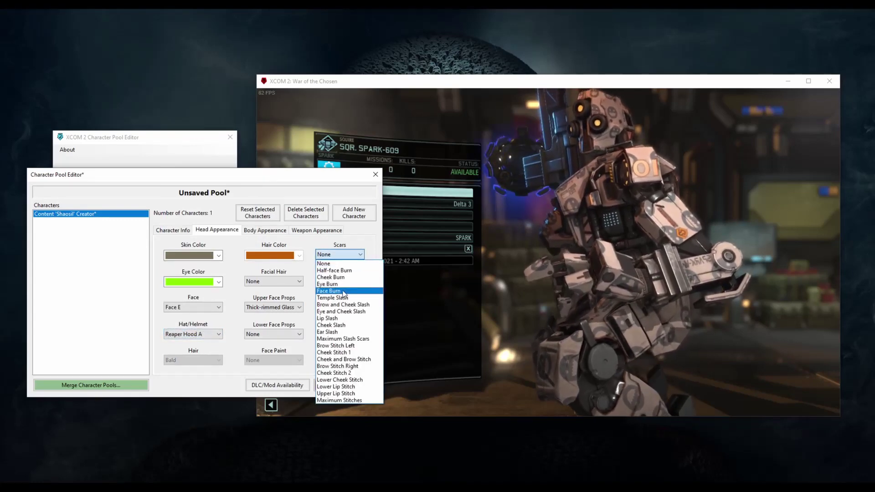
pyautogui.click(329, 318)
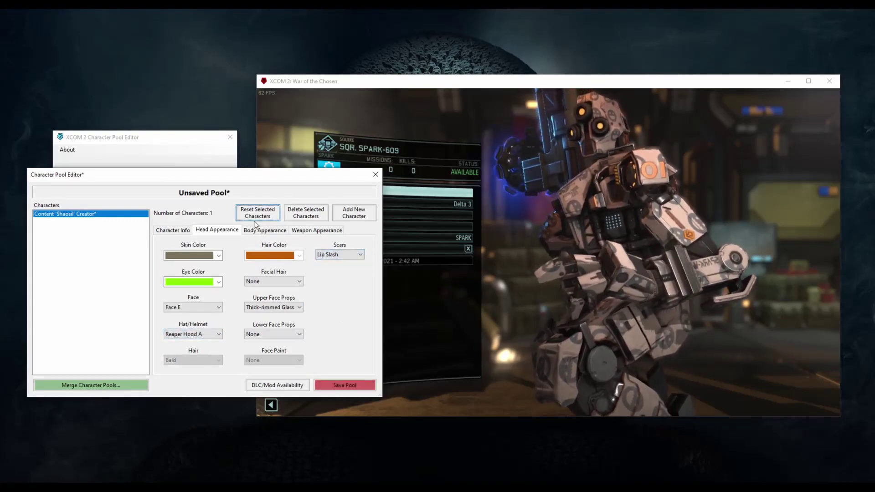
pyautogui.click(256, 228)
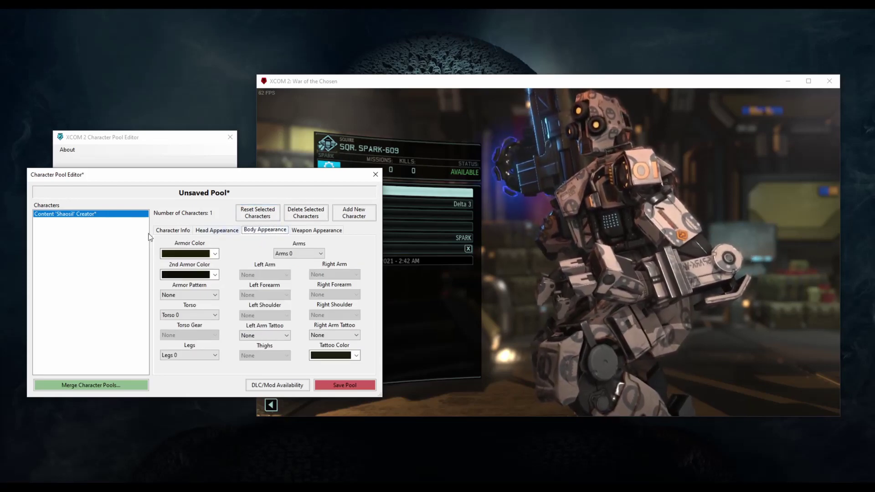
# Step: Make the main armour colour brown and the secondary armour colour magenta
pyautogui.click(196, 254)
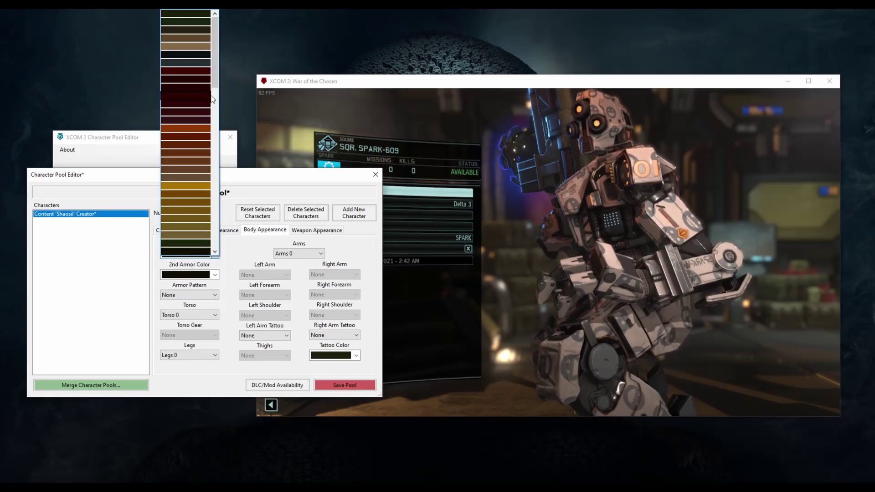
pyautogui.scroll(-3, 215, 108)
pyautogui.scroll(5, 215, 109)
pyautogui.scroll(-5, 216, 191)
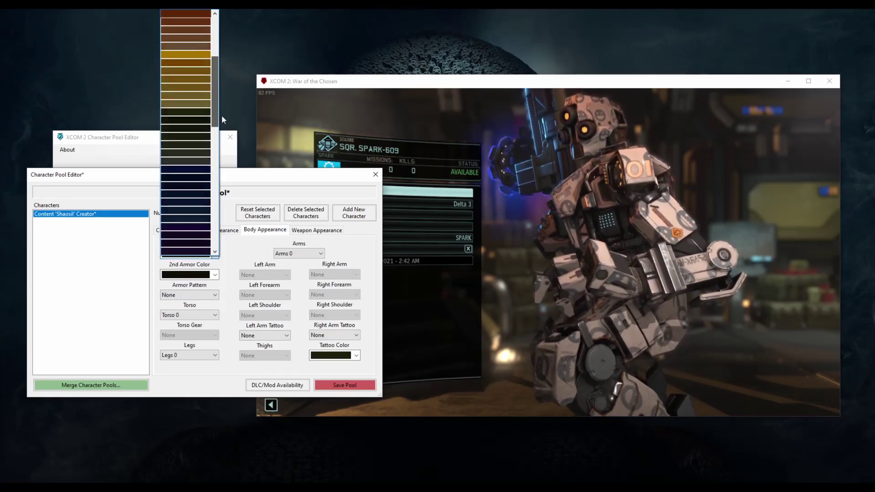
pyautogui.click(183, 135)
pyautogui.click(214, 274)
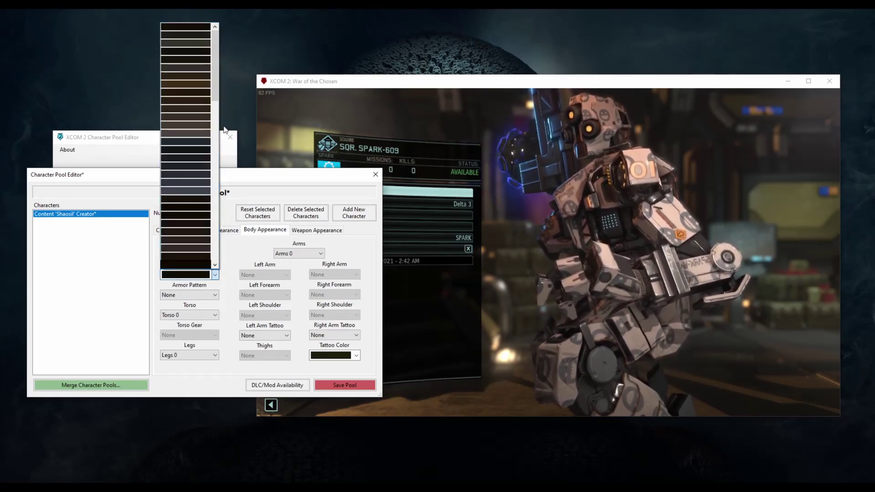
pyautogui.scroll(-3, 214, 209)
pyautogui.scroll(5, 214, 210)
pyautogui.click(185, 203)
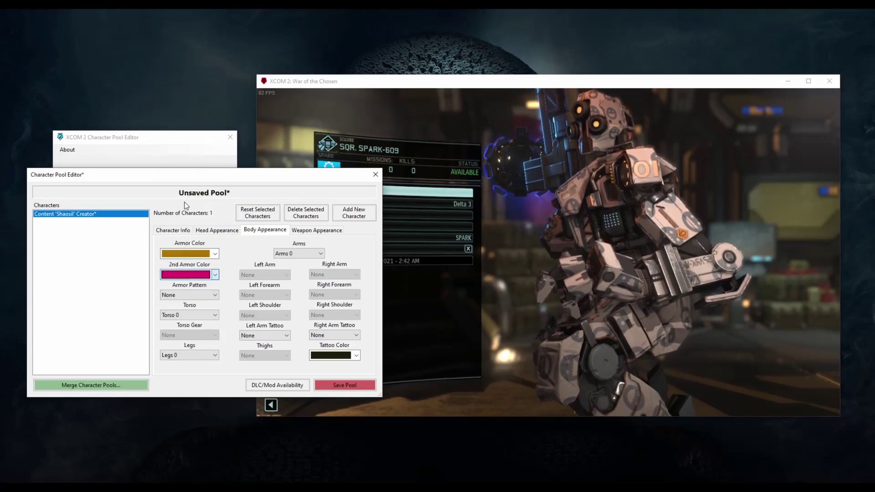
# Step: Choose Arms 2, Torso 2 and Legs 2 and apply the Hex armour pattern
pyautogui.click(304, 255)
pyautogui.click(296, 274)
pyautogui.click(214, 314)
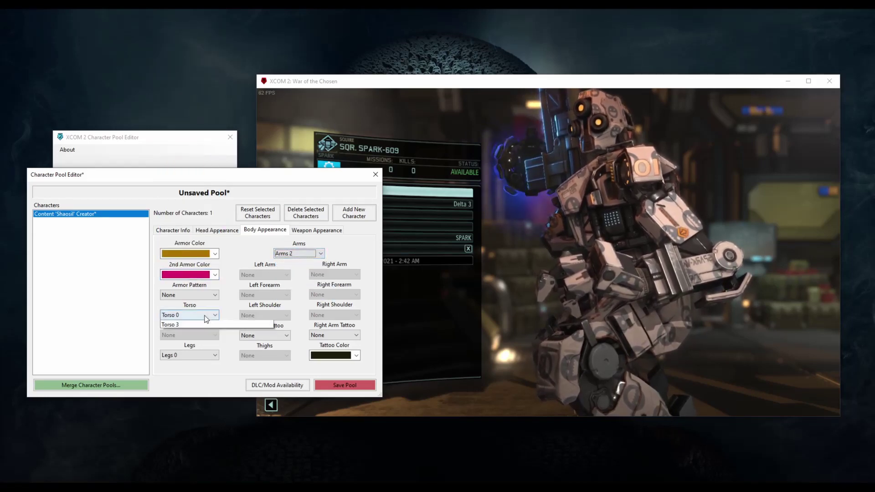
pyautogui.click(199, 338)
pyautogui.click(200, 355)
pyautogui.click(202, 376)
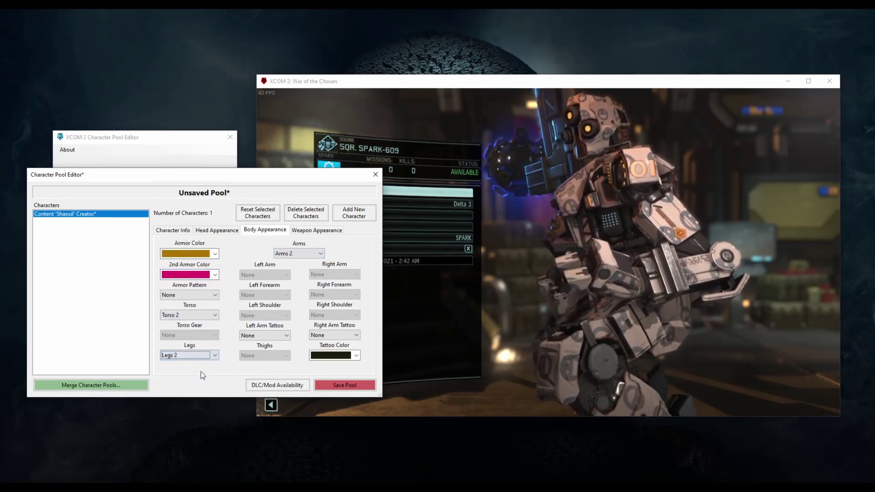
pyautogui.click(192, 296)
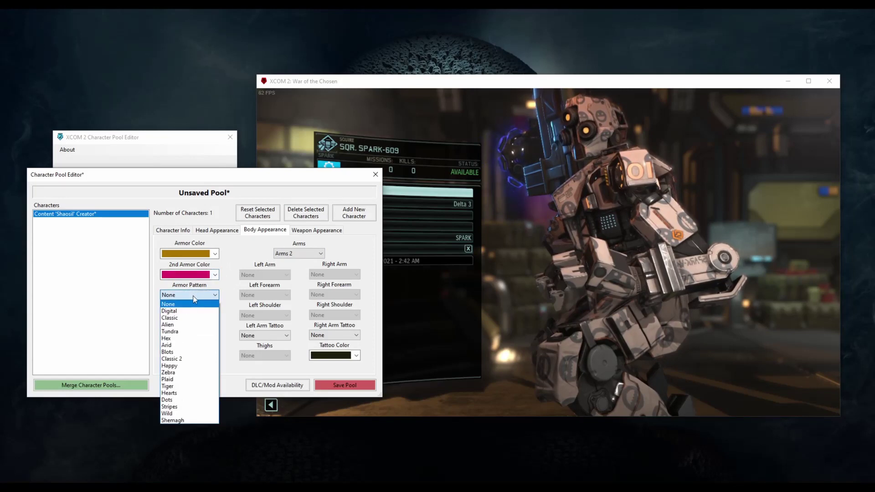
pyautogui.click(182, 339)
# Step: Give the weapon a green colour with the Digital pattern
pyautogui.click(318, 232)
pyautogui.click(191, 259)
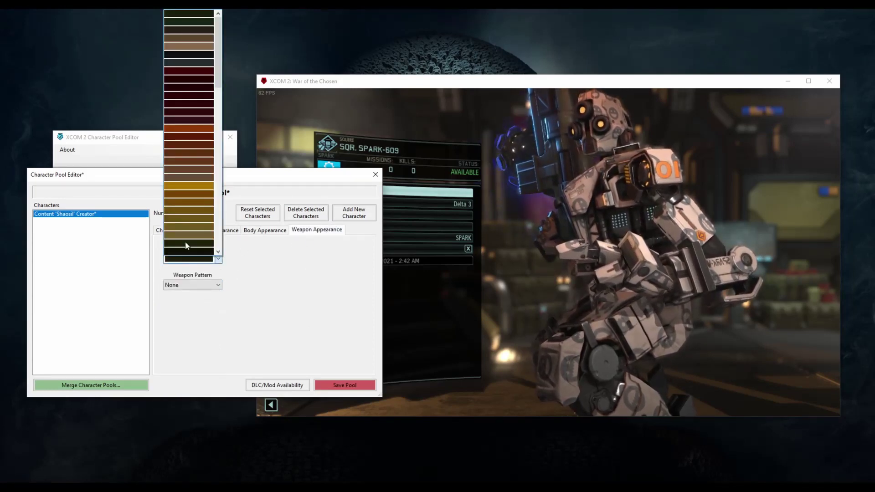
pyautogui.scroll(-5, 195, 205)
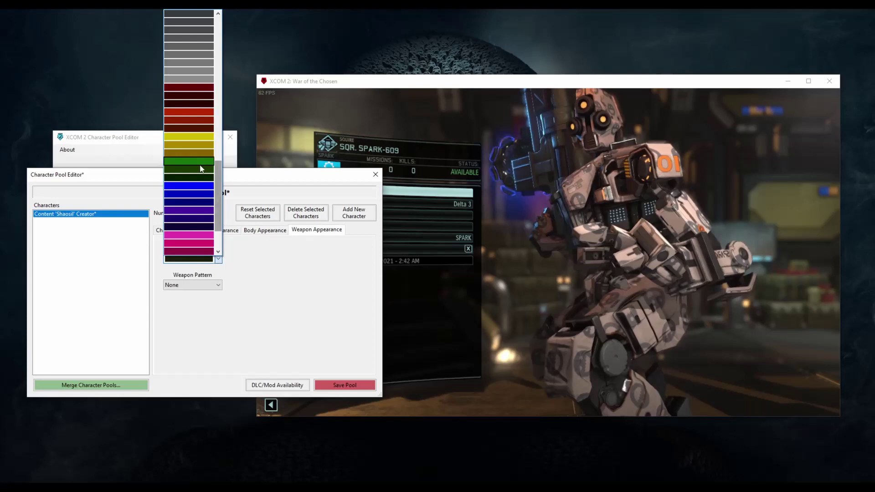
pyautogui.click(191, 218)
pyautogui.click(200, 285)
pyautogui.click(196, 301)
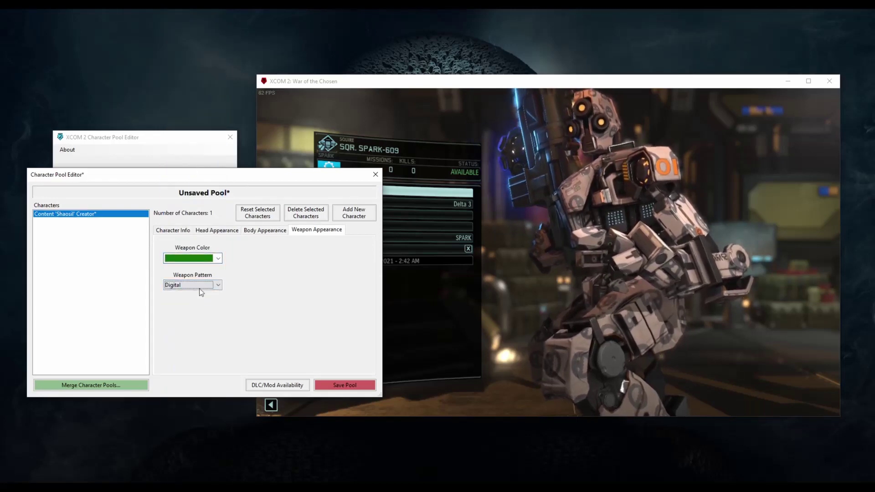
pyautogui.click(185, 230)
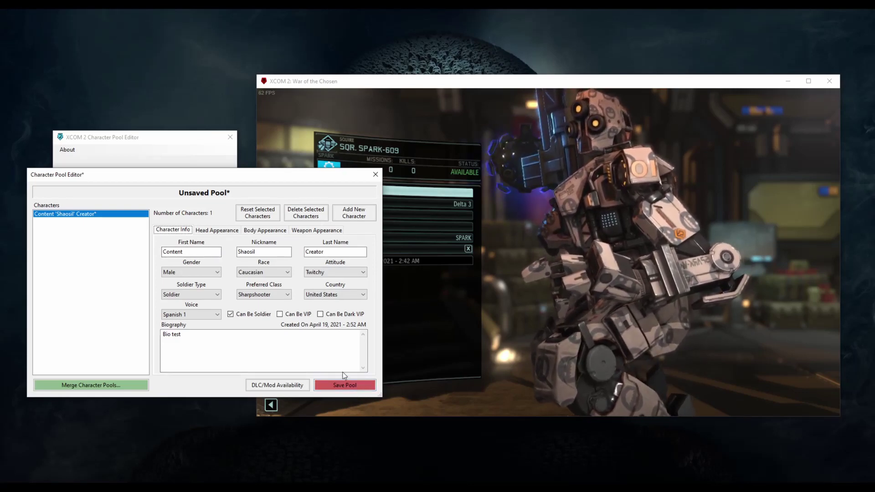
# Step: Save the pool as YTPool.bin in the Importable folder and dismiss the success message
pyautogui.click(348, 387)
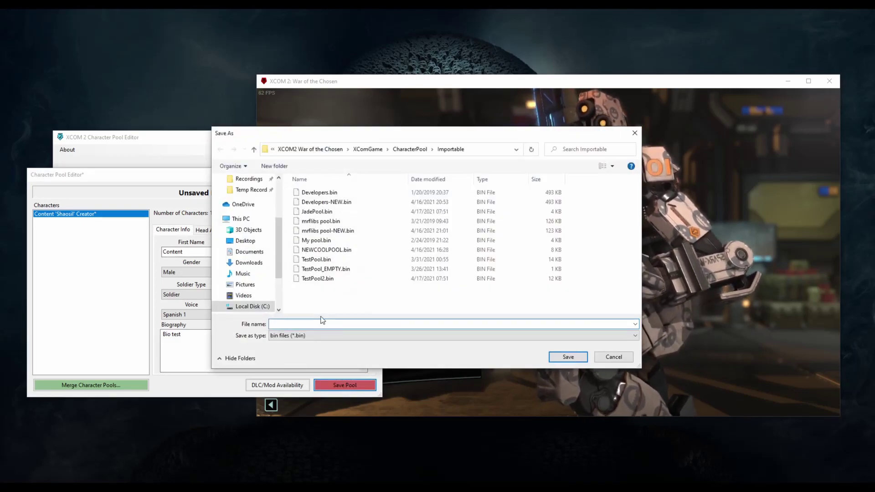
pyautogui.write('YT')
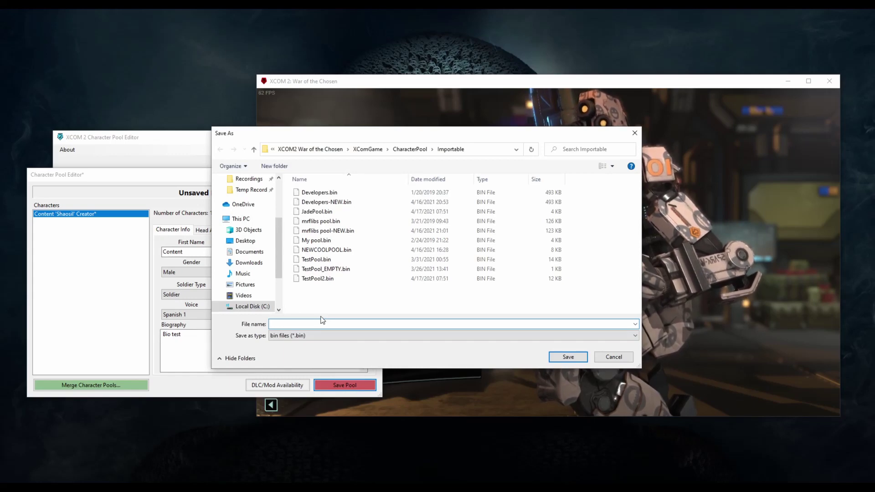
pyautogui.write('Pool')
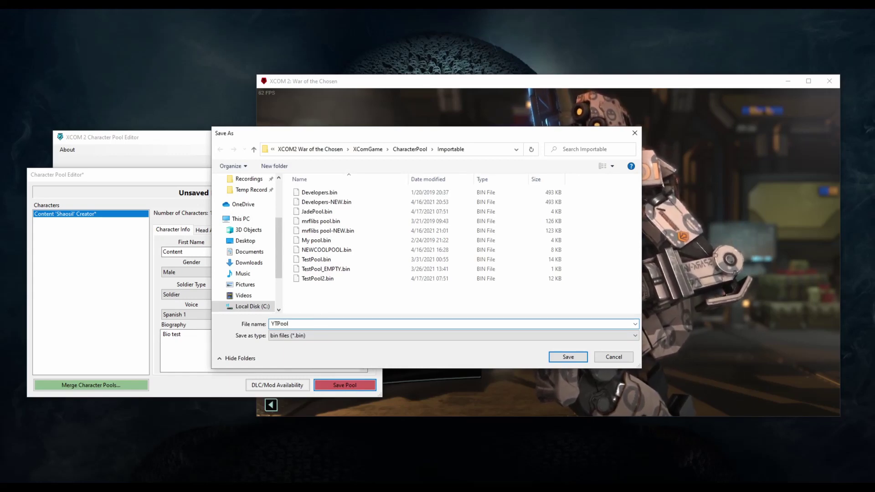
pyautogui.click(567, 357)
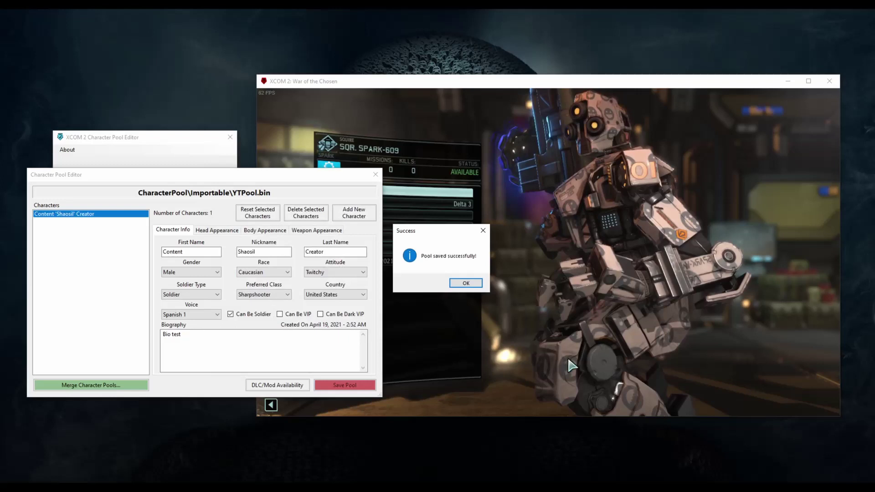
pyautogui.click(467, 283)
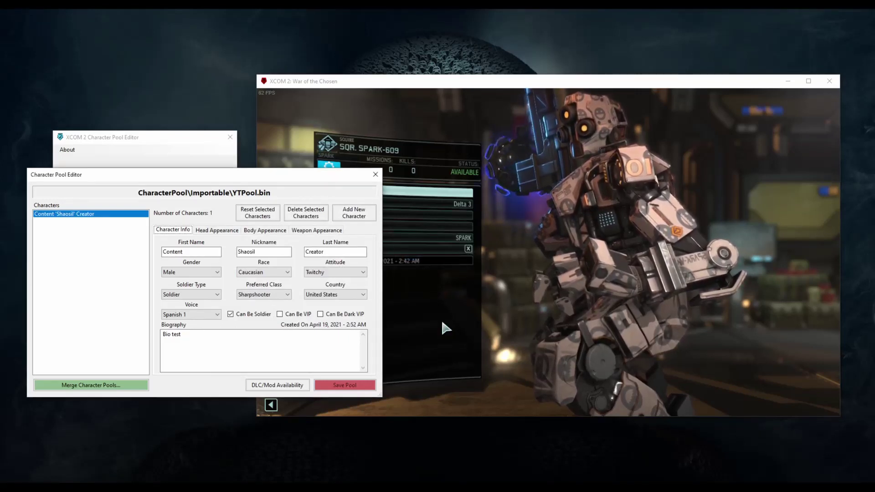
pyautogui.click(540, 183)
# Step: In the game, import every character from YTPool and view the new soldier
pyautogui.press('Escape')
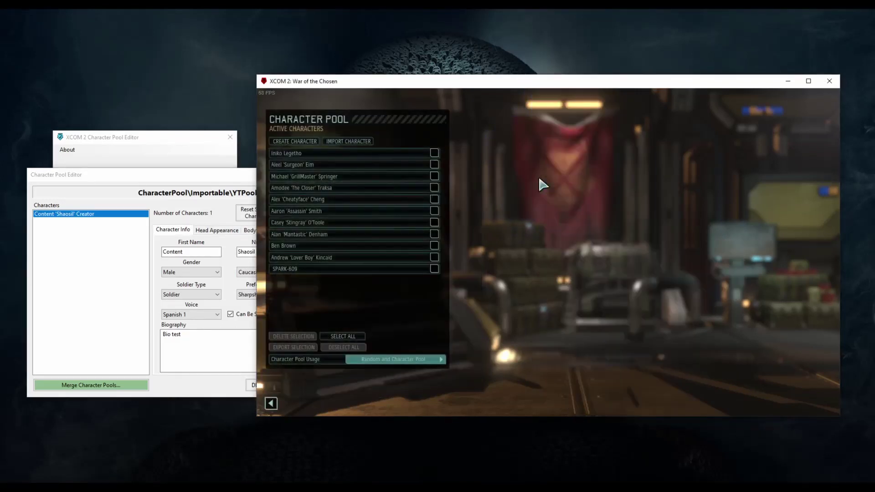
pyautogui.click(353, 137)
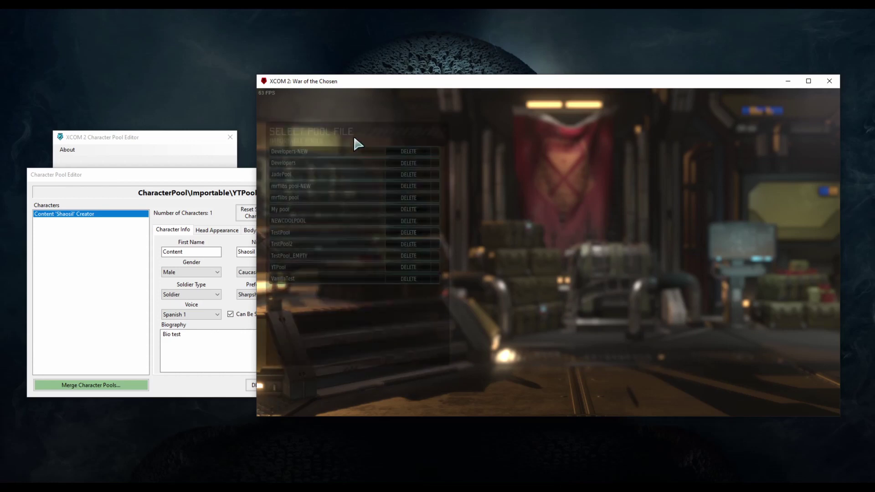
pyautogui.click(302, 269)
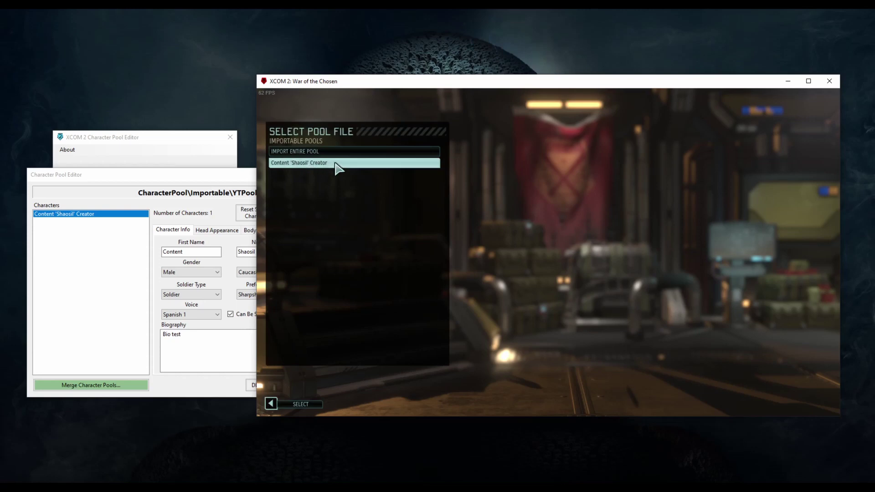
pyautogui.click(308, 152)
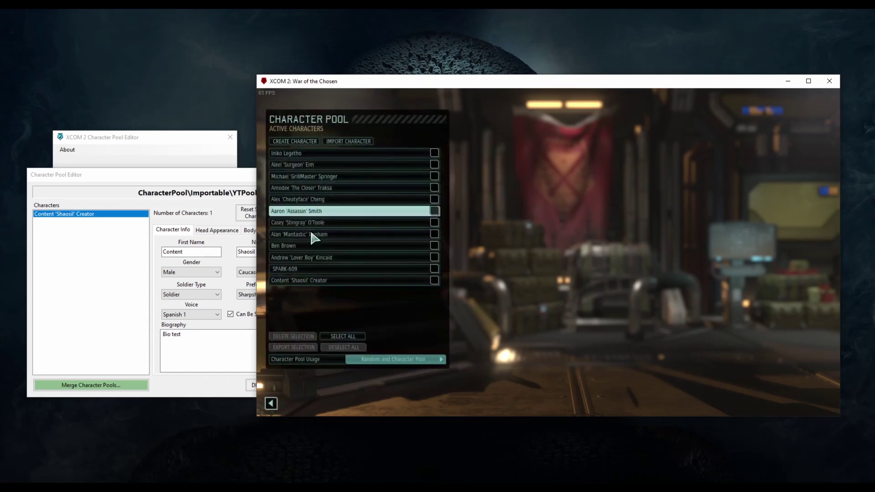
pyautogui.click(304, 283)
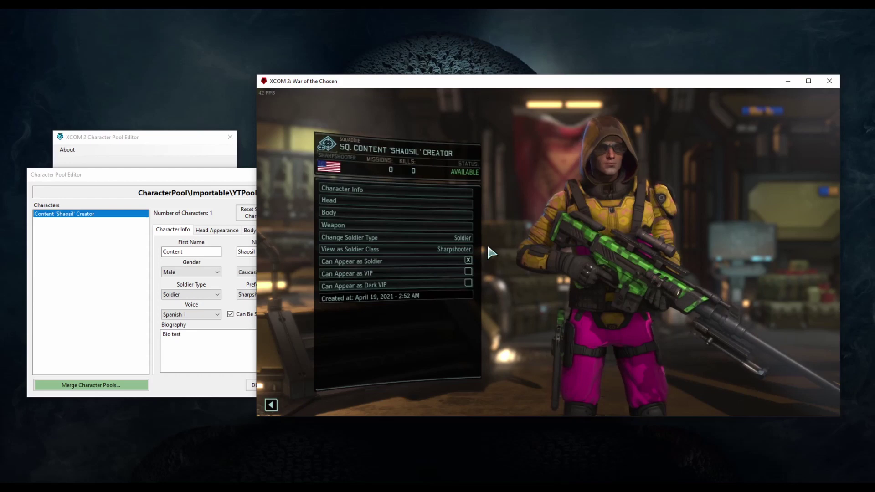
# Step: Compare the editor's body, head and info tabs against the soldier shown in game
pyautogui.click(137, 174)
pyautogui.click(266, 230)
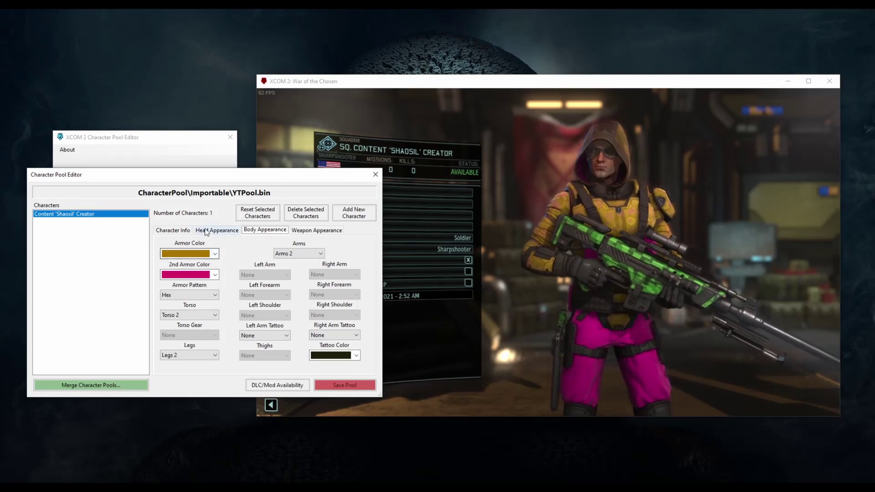
pyautogui.click(217, 231)
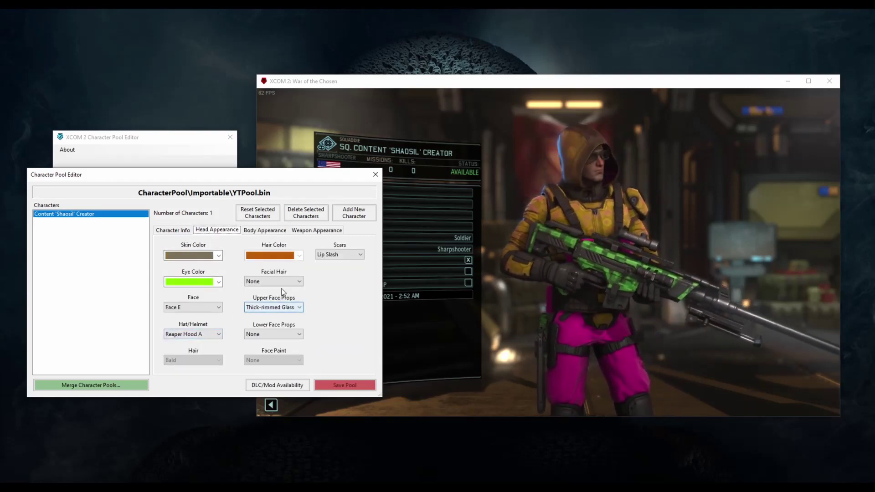
pyautogui.click(171, 230)
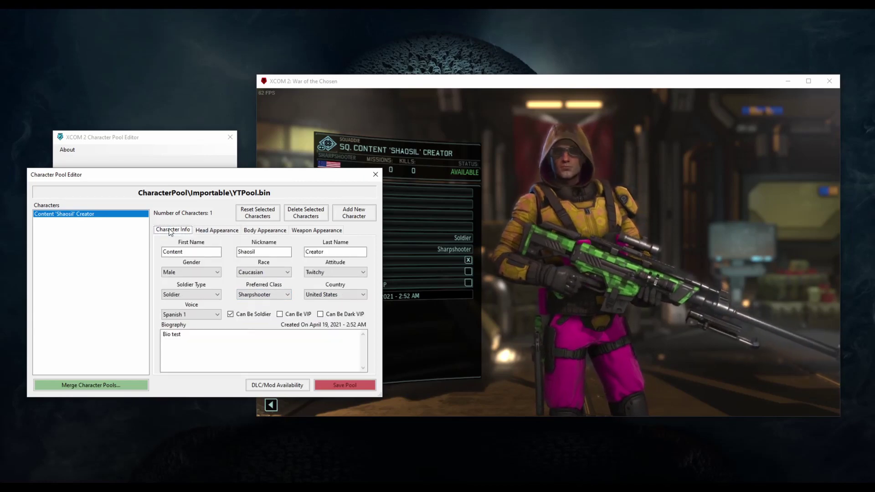
pyautogui.click(595, 189)
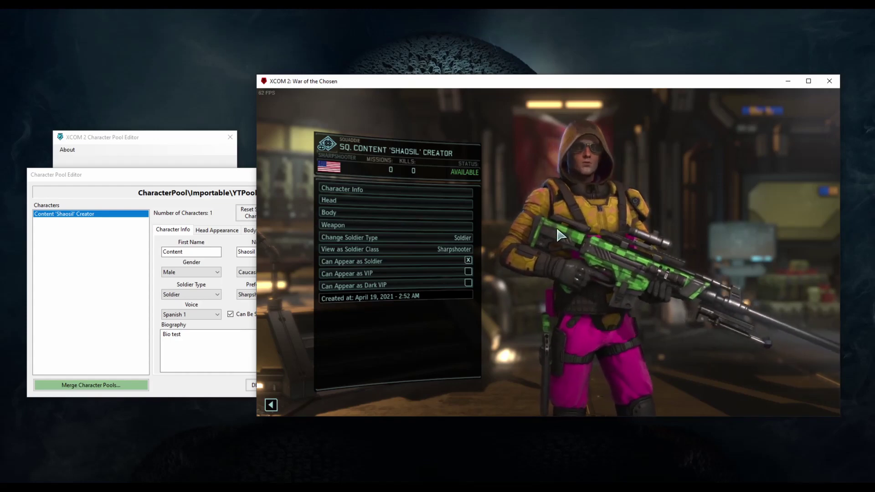
# Step: Merge the Developers-NEW pool into YTPool and select the Content 'Shaosil' Creator character
pyautogui.click(74, 385)
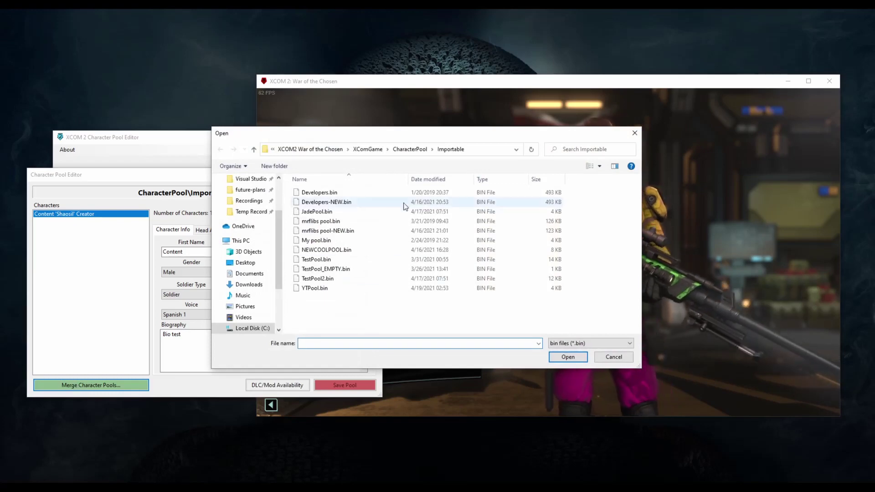
pyautogui.click(330, 205)
pyautogui.doubleClick(330, 204)
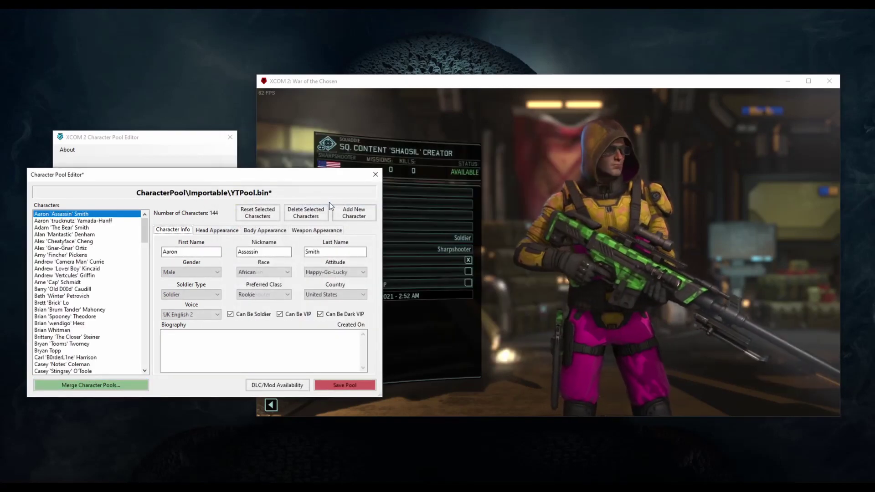
pyautogui.moveTo(143, 233); pyautogui.dragTo(139, 258)
pyautogui.click(75, 262)
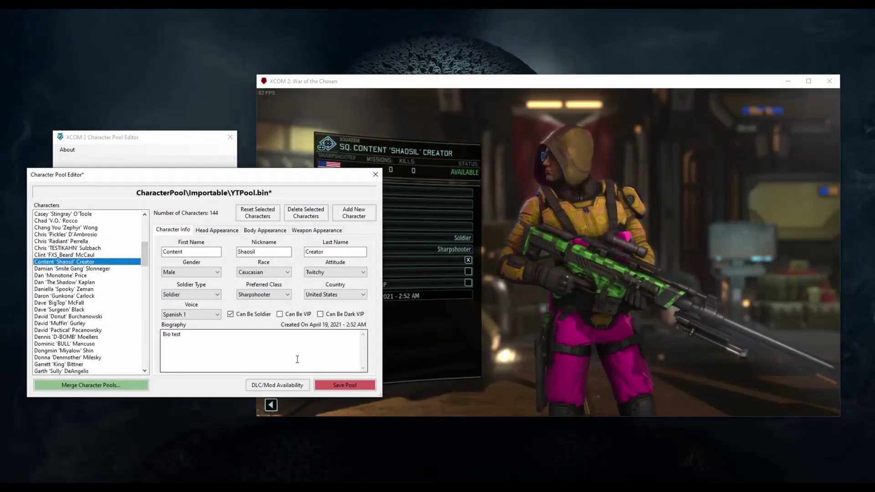
# Step: Save the merged pool over YTPool.bin and return the game to its character pool list
pyautogui.click(327, 384)
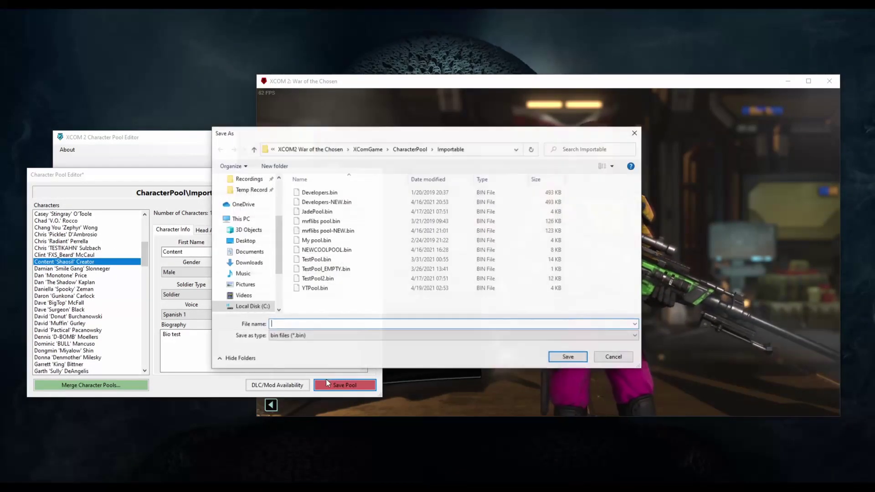
pyautogui.doubleClick(316, 291)
pyautogui.click(507, 250)
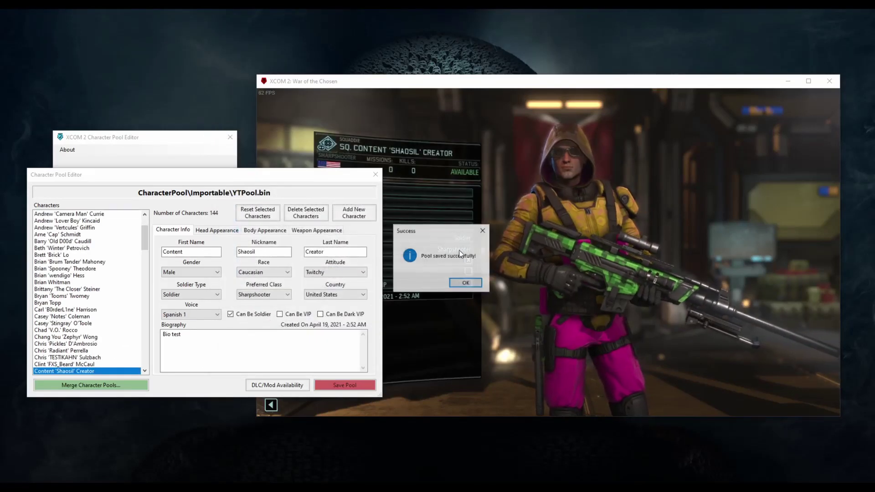
pyautogui.click(465, 283)
pyautogui.click(495, 250)
pyautogui.press('Escape')
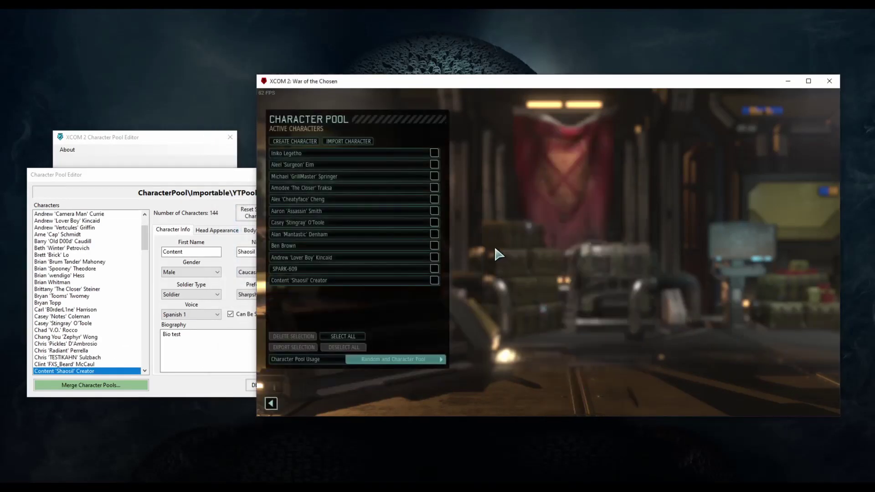
# Step: Browse YTPool's characters in the game's import screen, back out, and move the editor aside
pyautogui.click(350, 141)
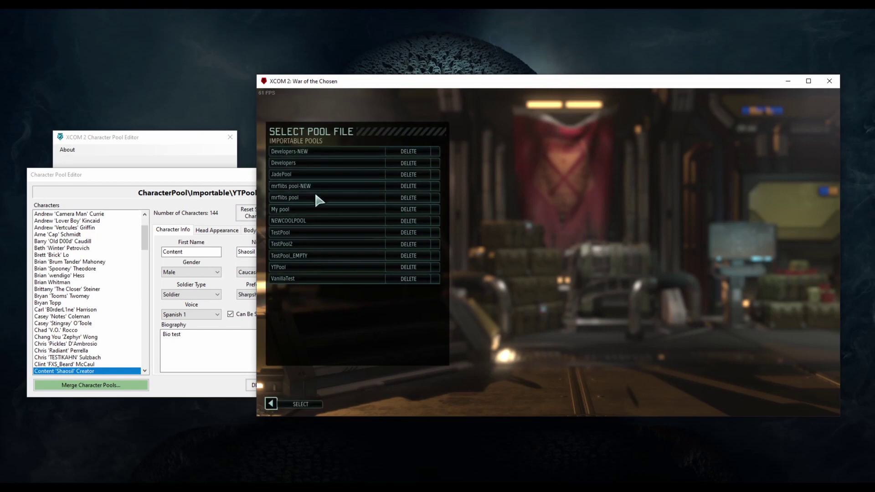
pyautogui.click(302, 269)
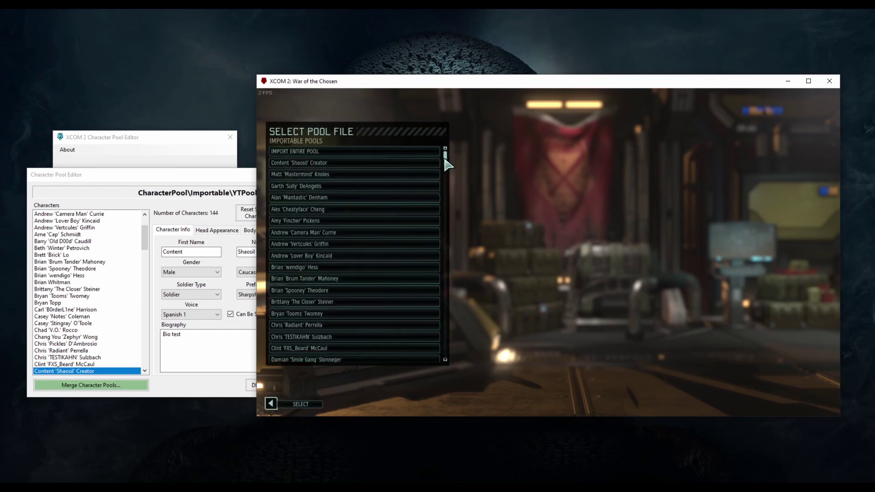
pyautogui.moveTo(446, 157)
pyautogui.mouseDown()
pyautogui.moveTo(440, 360)
pyautogui.moveTo(447, 153)
pyautogui.mouseUp()
pyautogui.press('Escape')
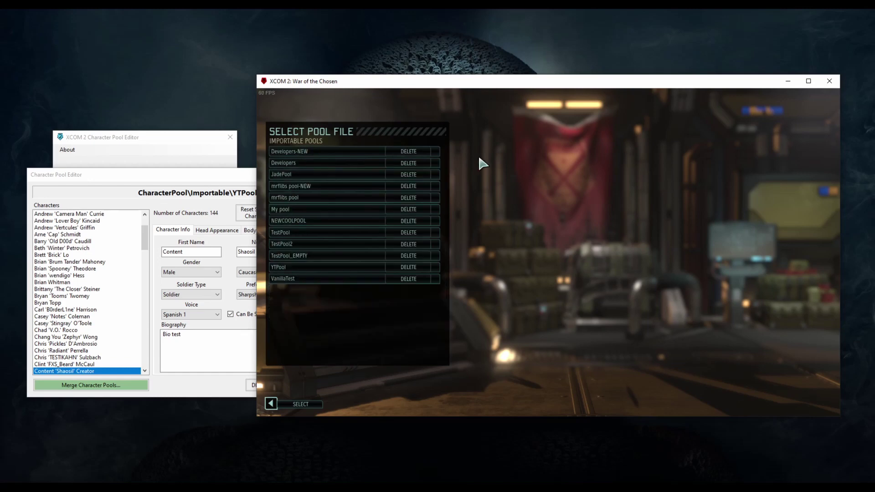
pyautogui.press('Escape')
pyautogui.click(169, 175)
pyautogui.moveTo(157, 179); pyautogui.dragTo(410, 160)
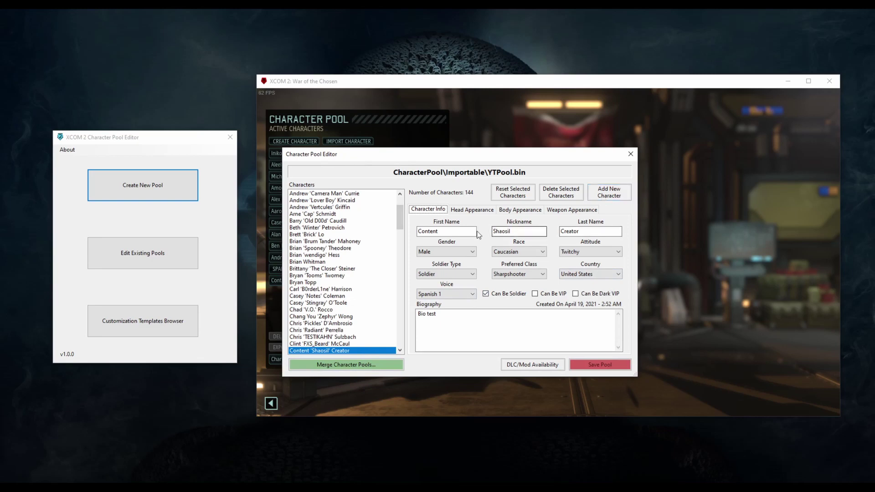
# Step: Check the weapon and info tabs, then close the YTPool editor window
pyautogui.click(572, 209)
pyautogui.click(429, 213)
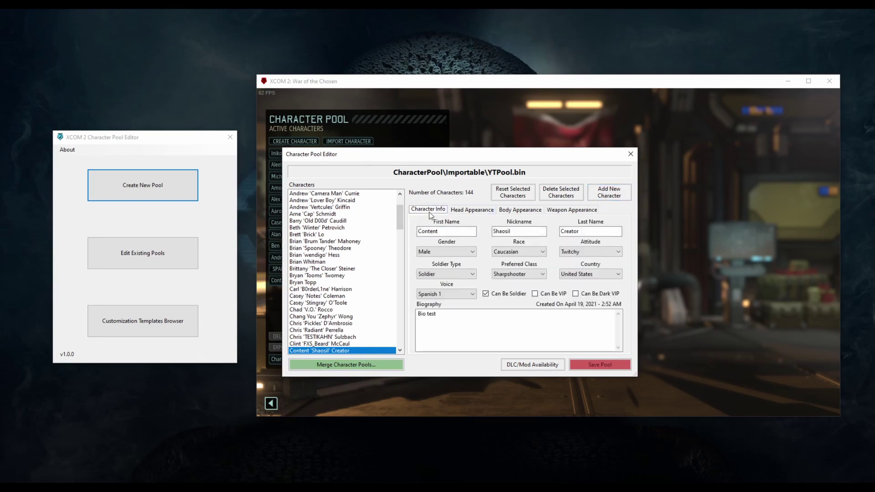
pyautogui.click(631, 156)
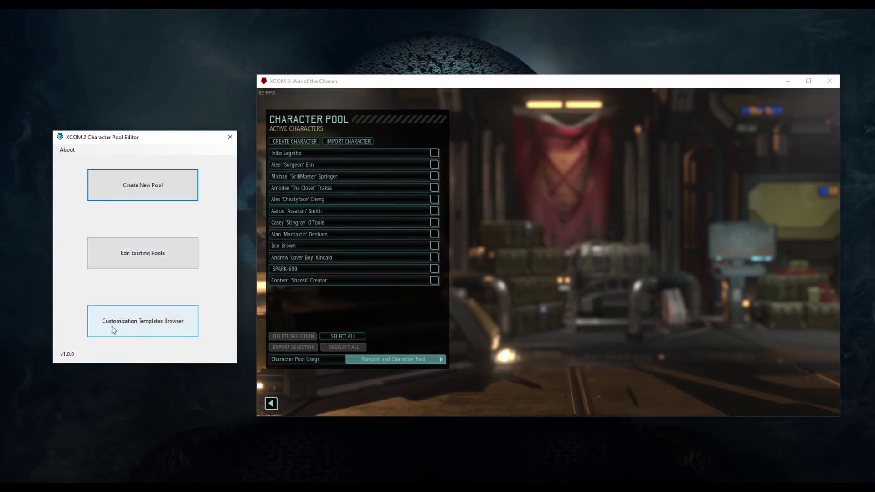
pyautogui.click(141, 266)
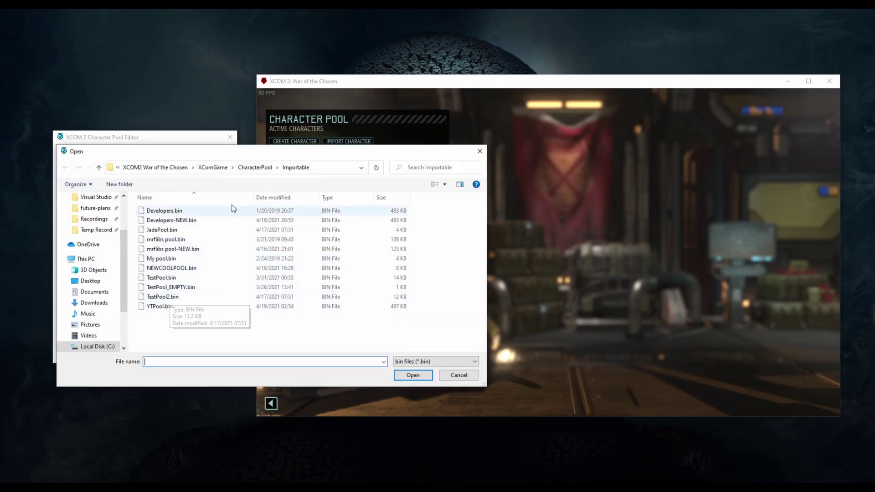
pyautogui.doubleClick(171, 308)
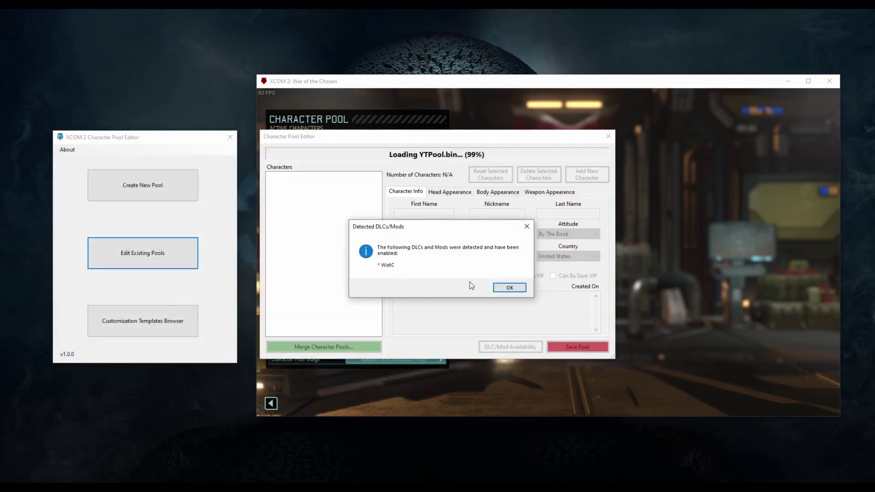
pyautogui.click(511, 287)
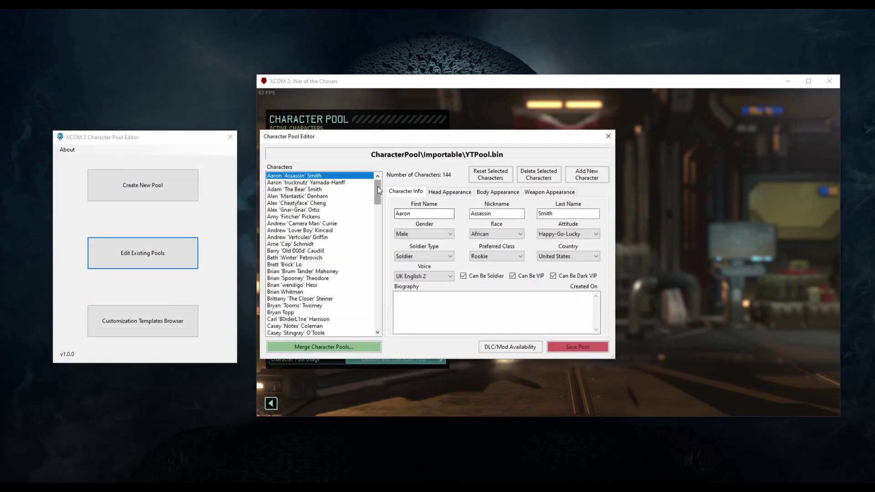
pyautogui.moveTo(378, 187)
pyautogui.mouseDown()
pyautogui.moveTo(377, 215)
pyautogui.moveTo(377, 200)
pyautogui.mouseUp()
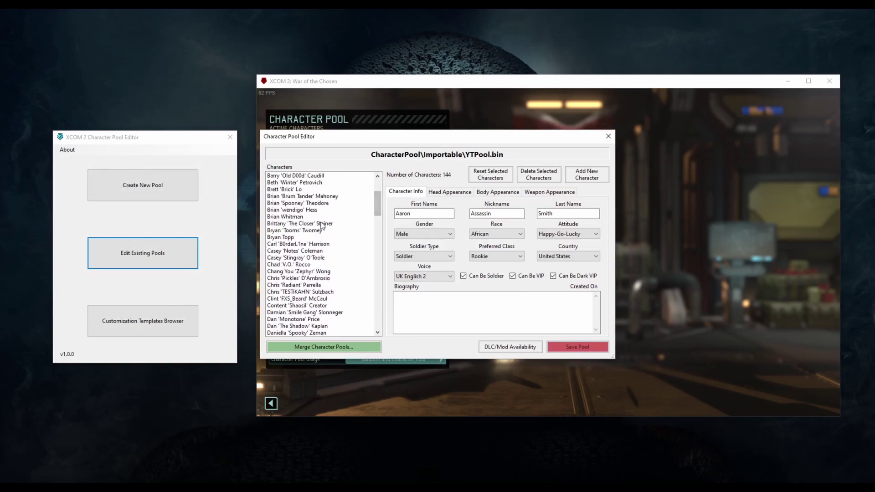
pyautogui.click(320, 307)
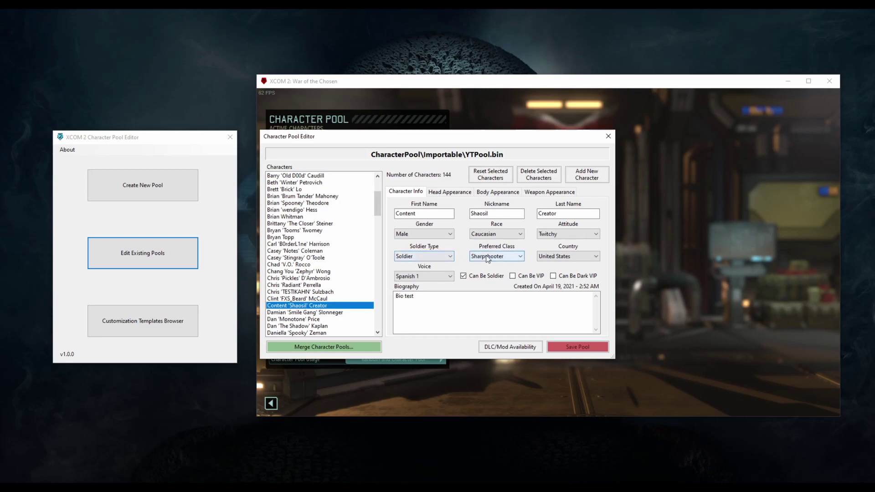
pyautogui.click(462, 192)
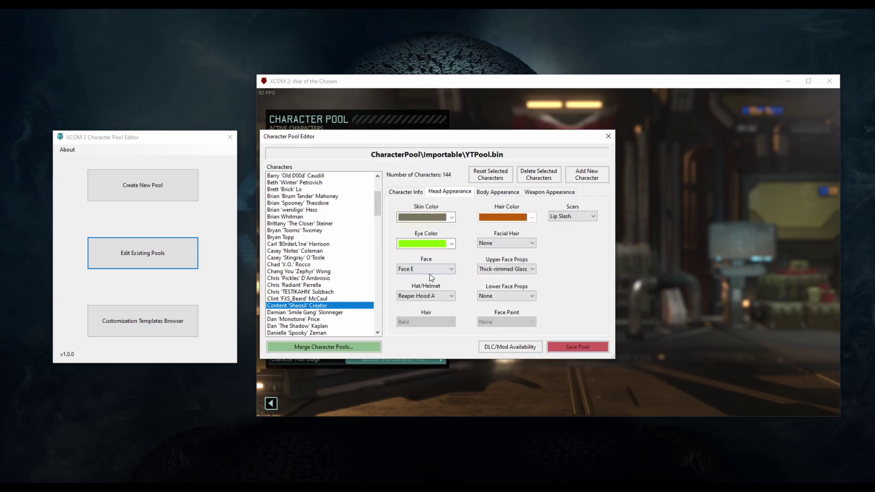
pyautogui.click(428, 297)
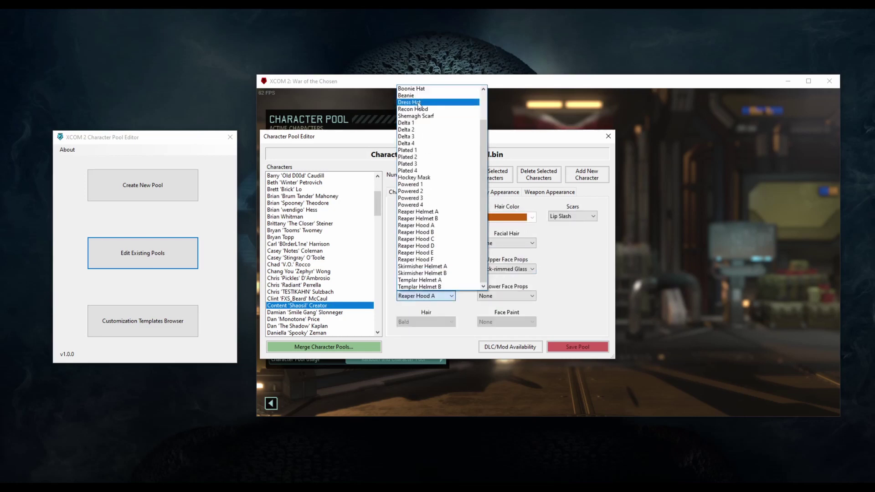
pyautogui.click(412, 102)
pyautogui.click(510, 347)
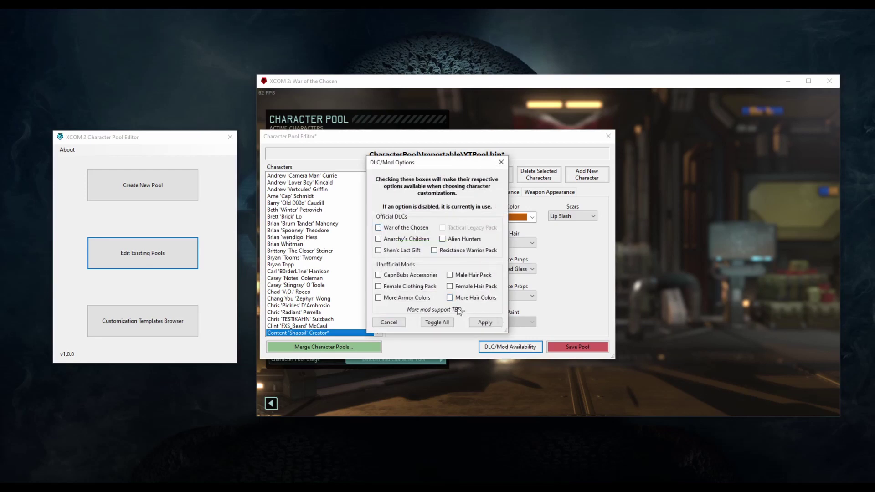
pyautogui.click(485, 322)
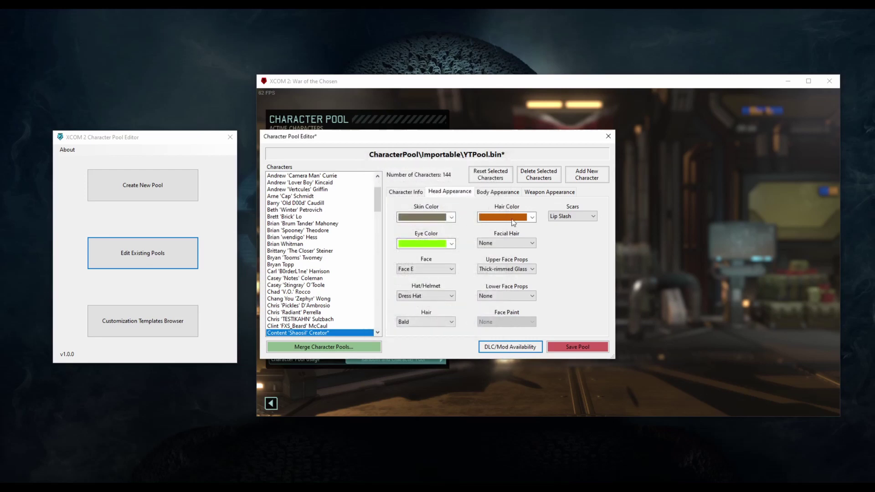
pyautogui.click(608, 137)
# Step: Discard the unsaved change and bring up the Customization Templates Browser
pyautogui.click(428, 283)
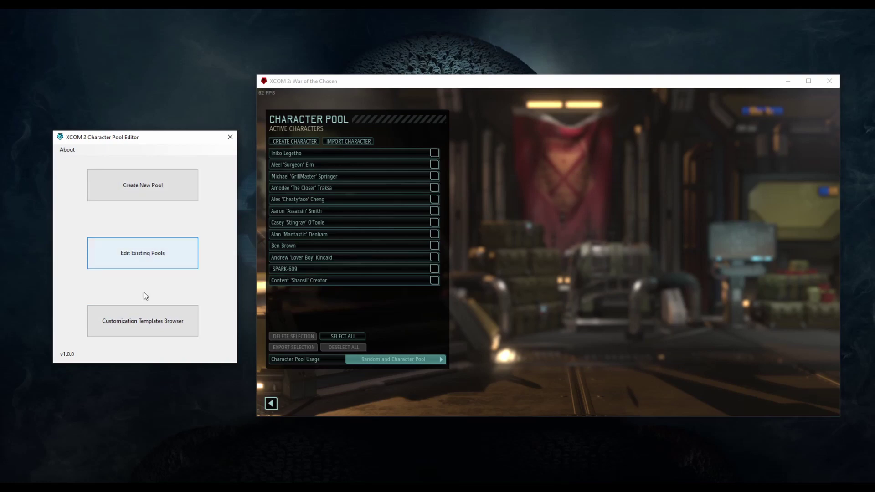
pyautogui.click(117, 336)
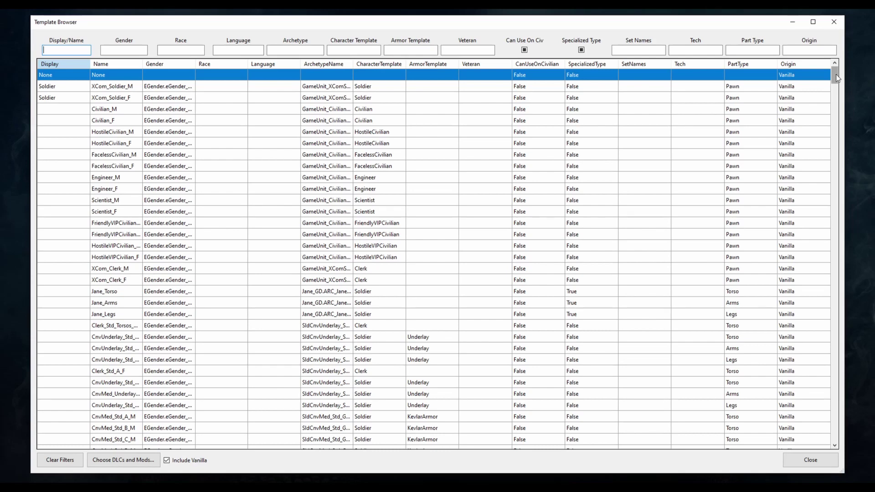
# Step: Enable every DLC and mod source, apply them, and toggle Include Vanilla off and on
pyautogui.moveTo(837, 79); pyautogui.dragTo(832, 334)
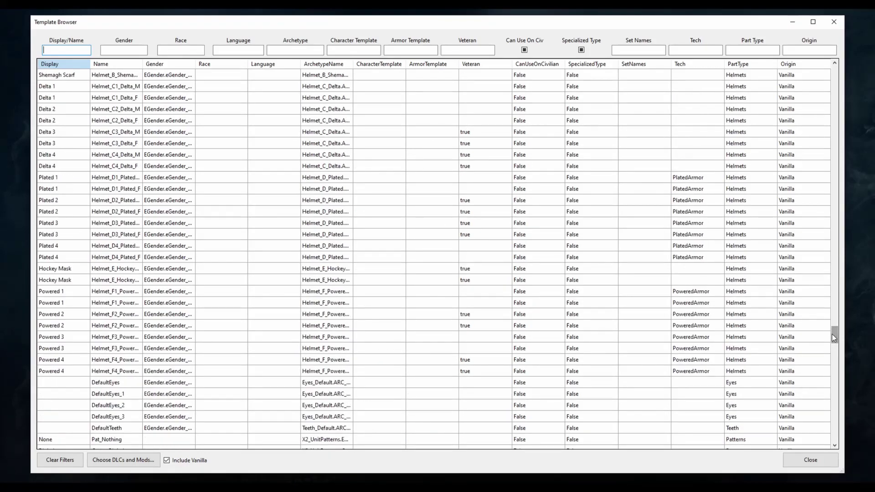
pyautogui.click(72, 181)
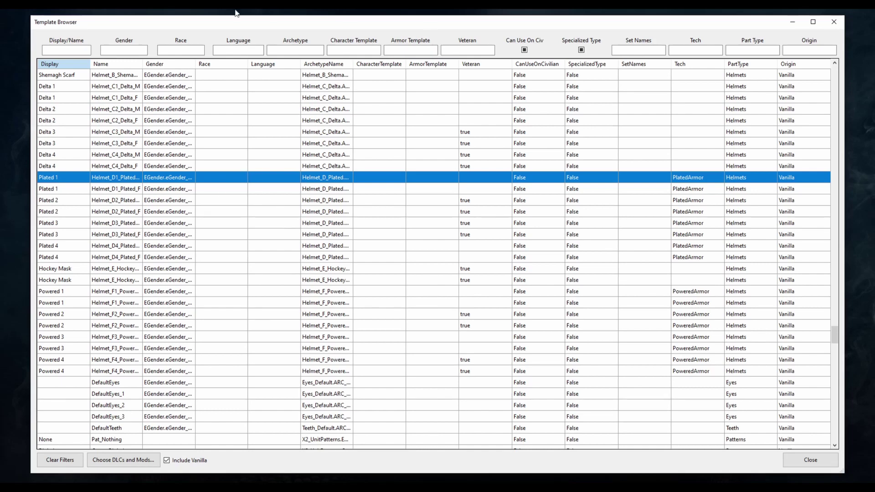
pyautogui.click(136, 463)
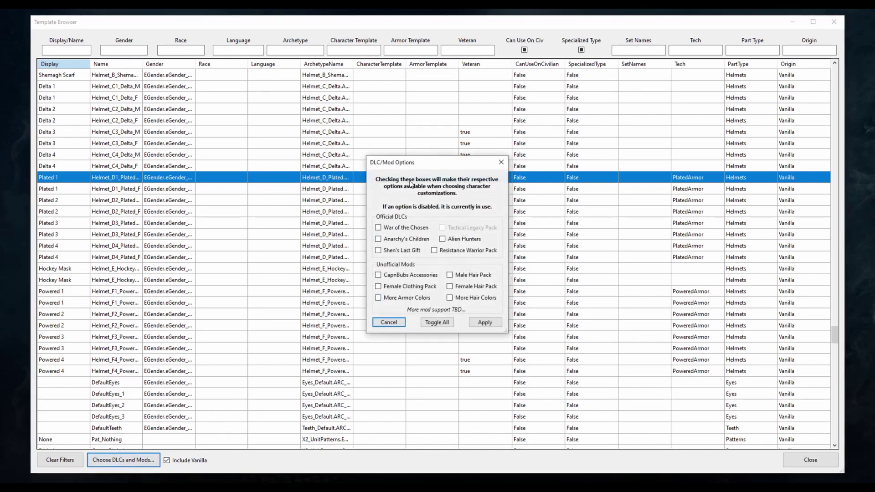
pyautogui.click(437, 324)
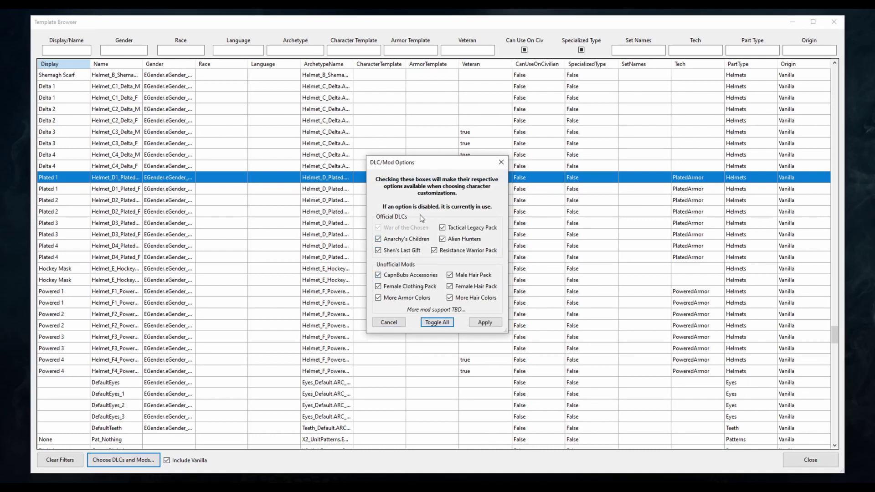
pyautogui.click(484, 323)
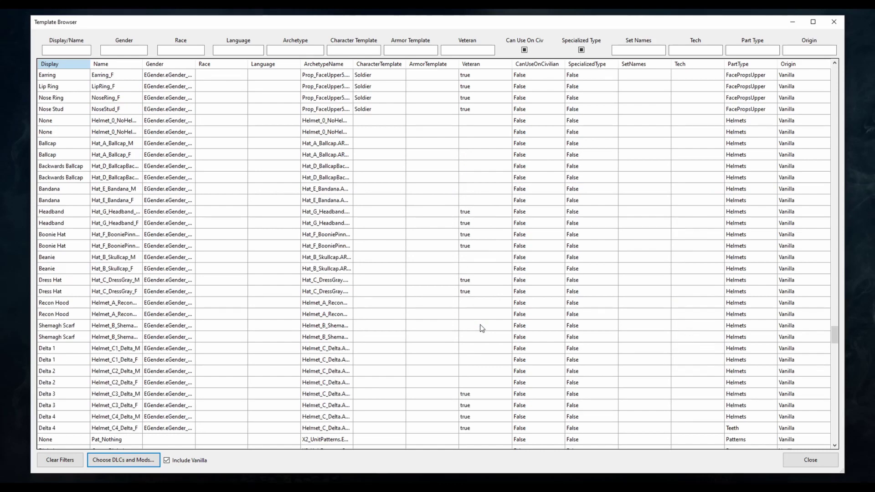
pyautogui.click(175, 462)
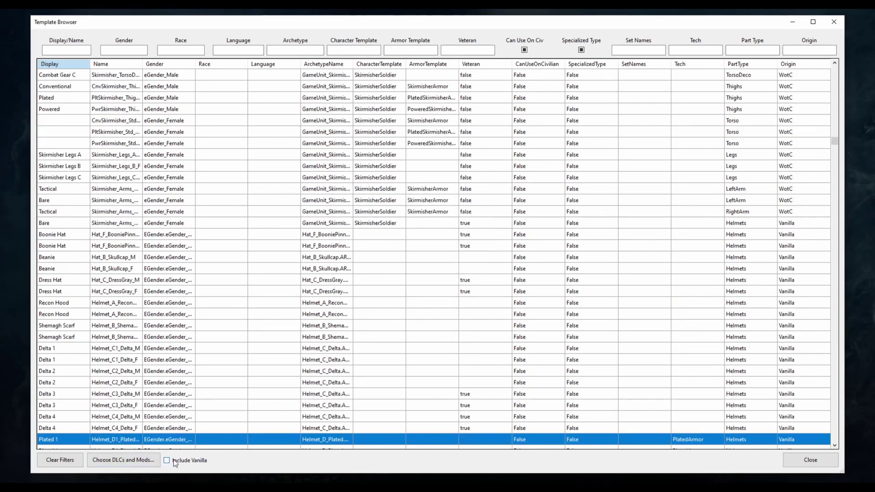
pyautogui.click(175, 461)
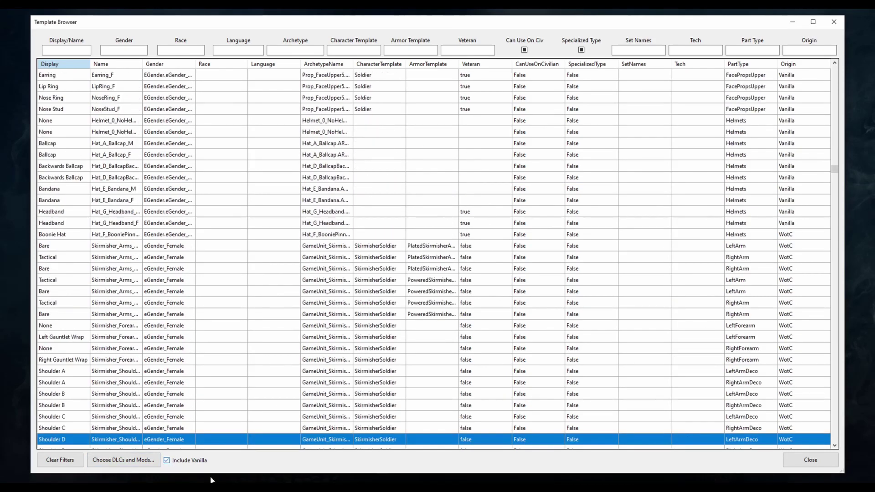
# Step: Filter the template list by Part Type 'Head'
pyautogui.click(763, 48)
pyautogui.write('Heads')
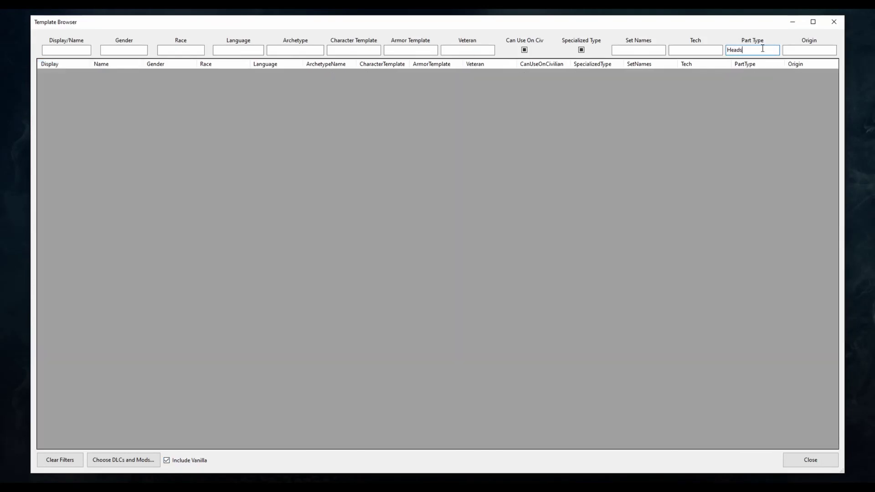
pyautogui.press('BackSpace')
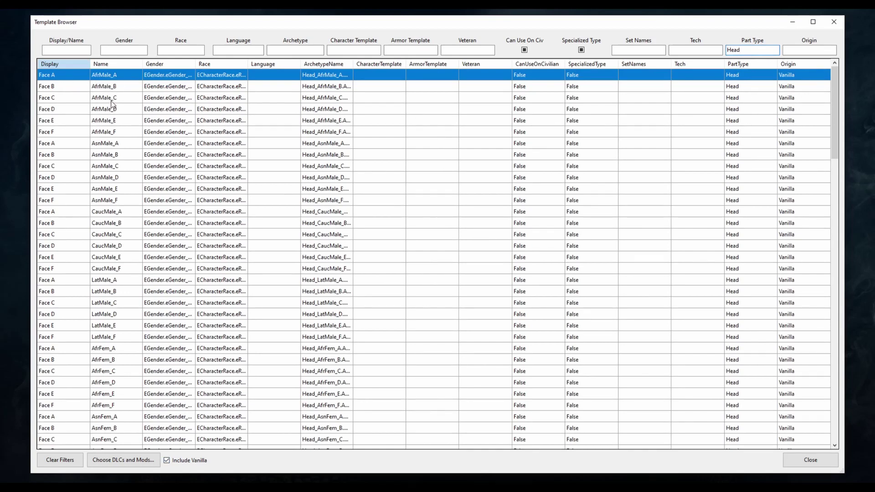
# Step: Widen the Race column and browse the Face A–F and AfrFem_A head templates
pyautogui.moveTo(249, 65); pyautogui.dragTo(328, 65)
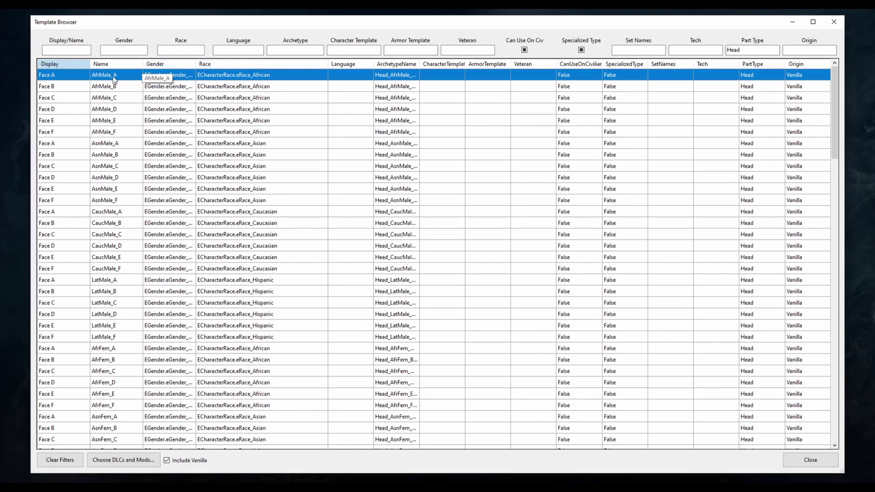
pyautogui.click(64, 136)
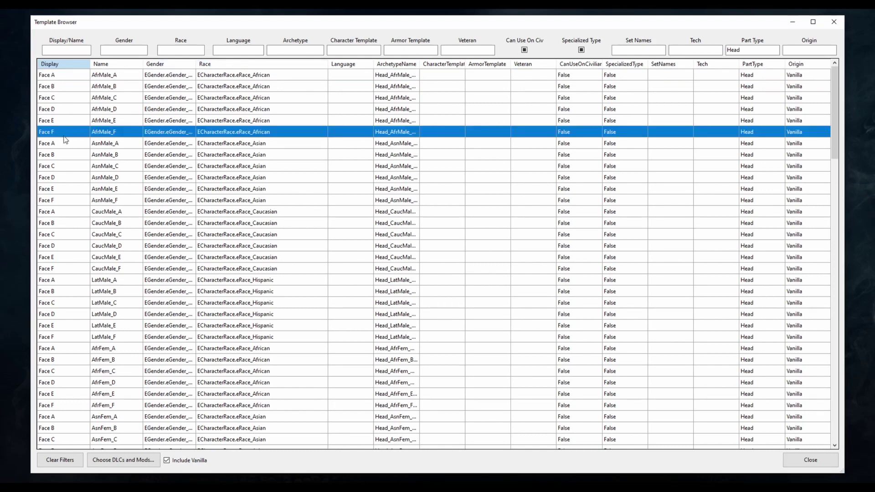
pyautogui.click(67, 77)
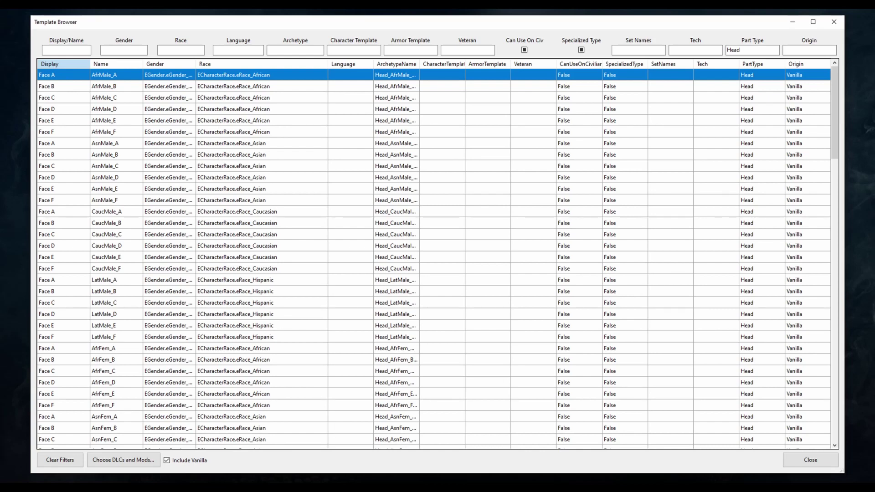
pyautogui.moveTo(280, 488)
pyautogui.click(88, 347)
pyautogui.scroll(-5, 112, 149)
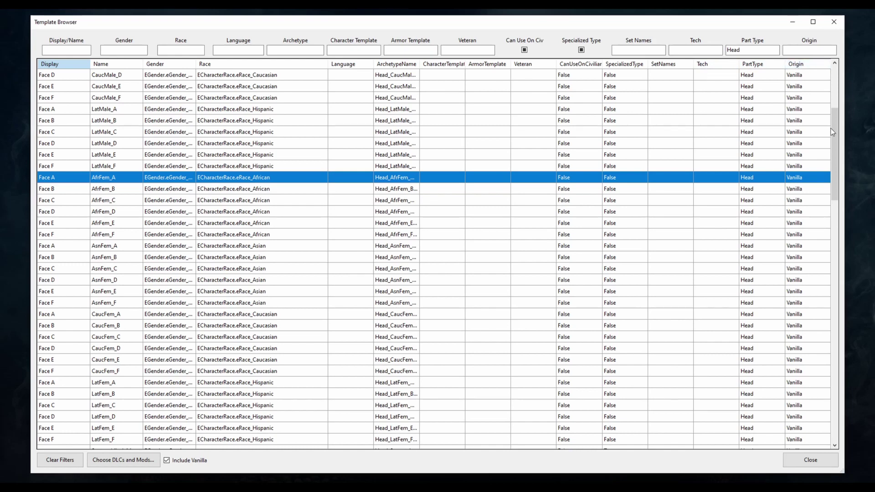
# Step: Set the Origin filter to 'wotc' and change the Part Type filter to 'Arms'
pyautogui.moveTo(835, 131); pyautogui.dragTo(834, 86)
pyautogui.click(812, 49)
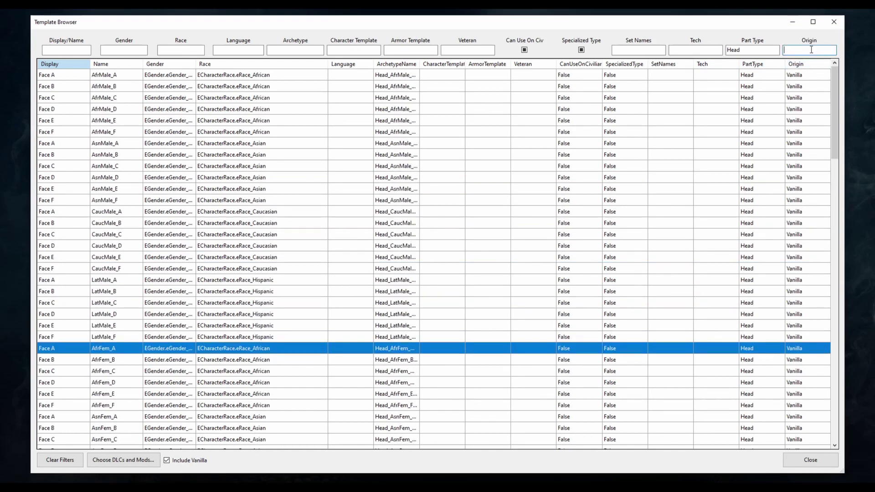
pyautogui.write('wot')
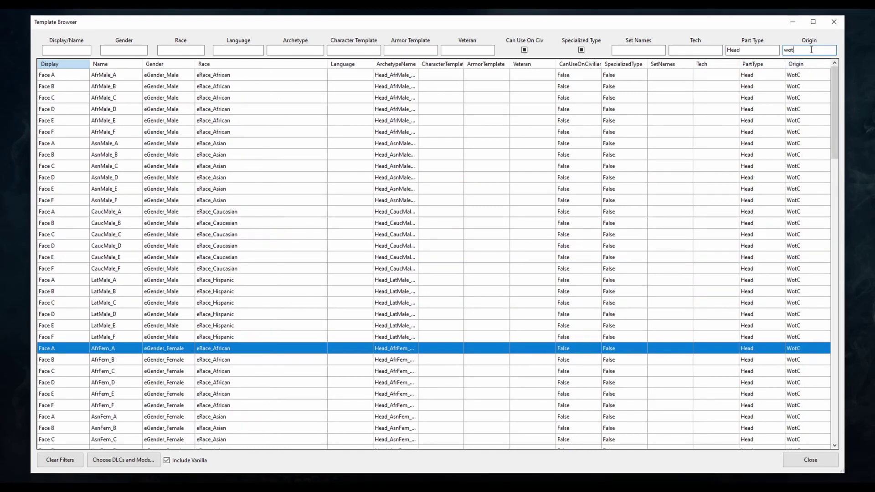
pyautogui.write('c')
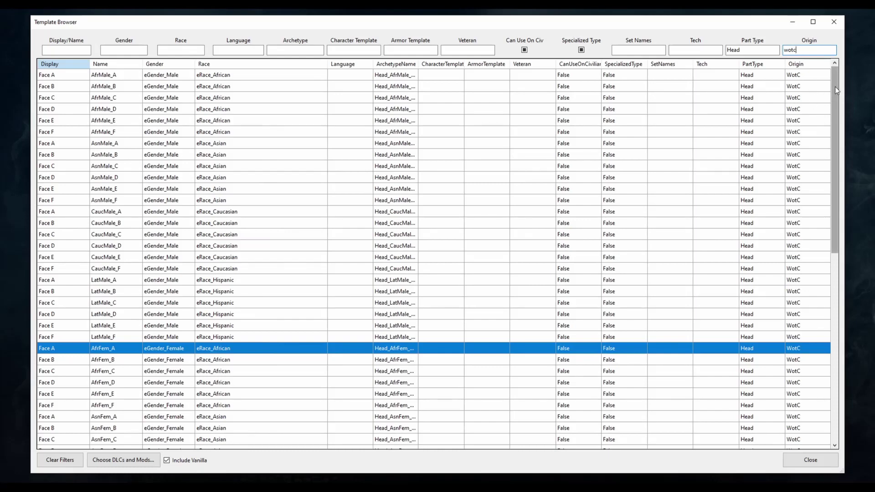
pyautogui.moveTo(835, 121); pyautogui.dragTo(750, 59)
pyautogui.doubleClick(751, 52)
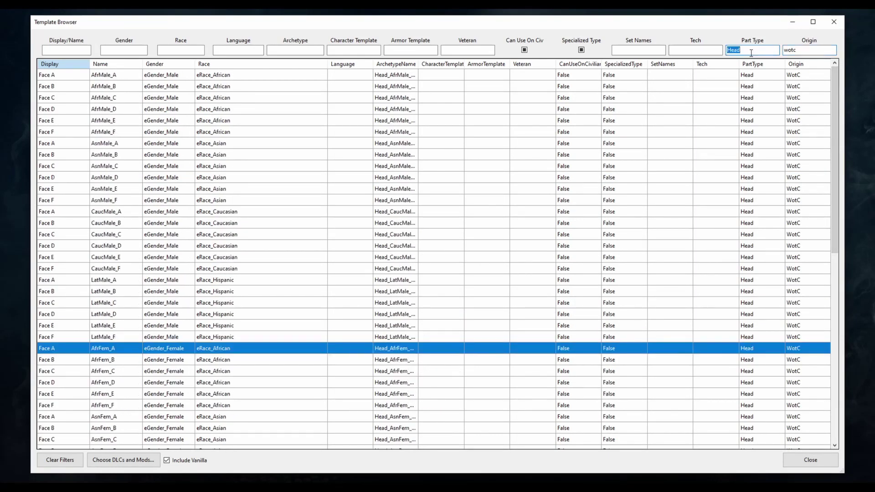
pyautogui.press('BackSpace')
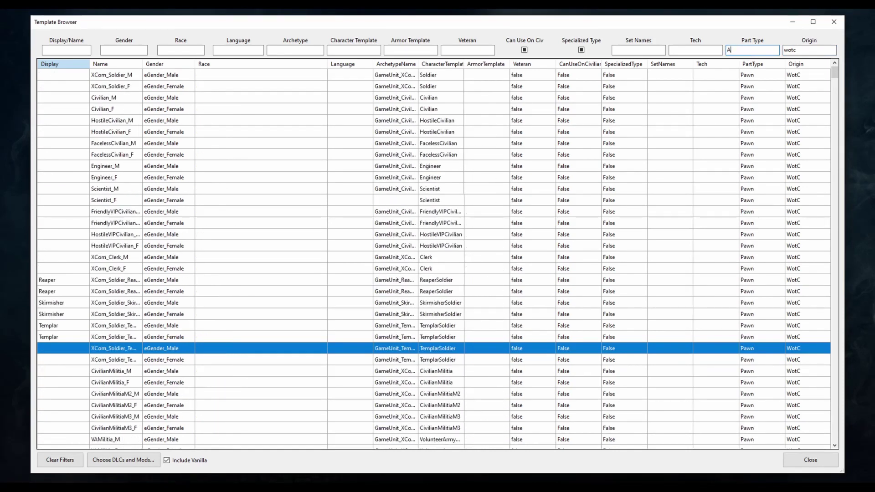
pyautogui.click(751, 51)
pyautogui.write('Arms')
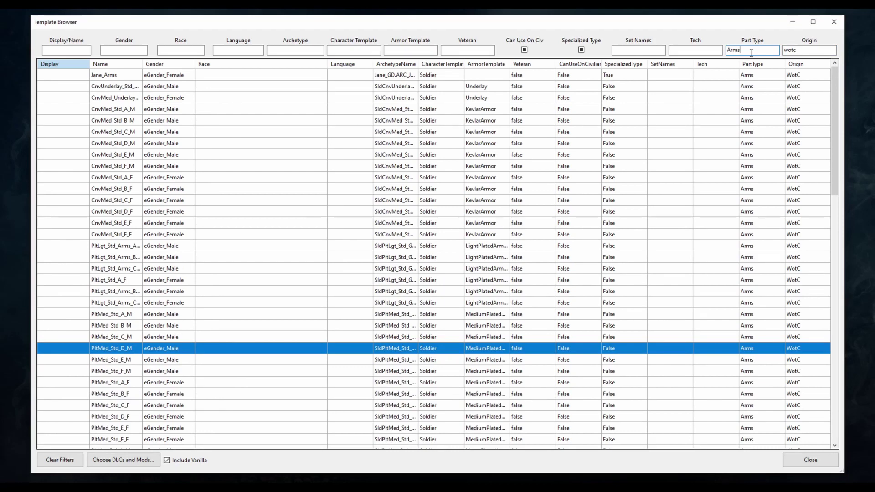
# Step: Replace the Origin filter with 'Ana', sort by gender, and select a female arms template
pyautogui.doubleClick(816, 50)
pyautogui.write('Ana')
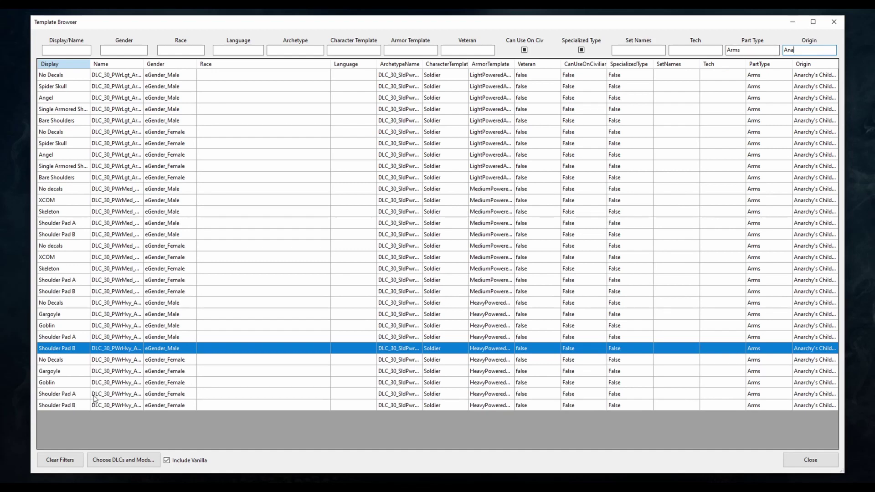
pyautogui.click(180, 66)
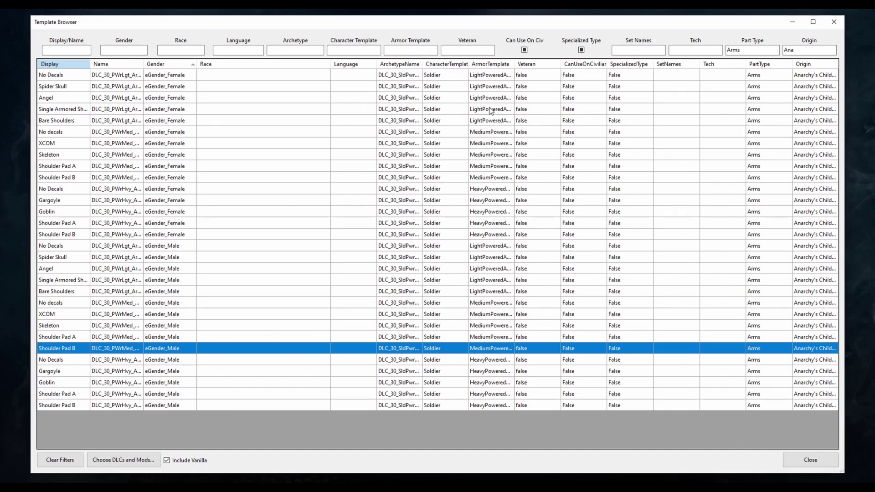
pyautogui.click(491, 111)
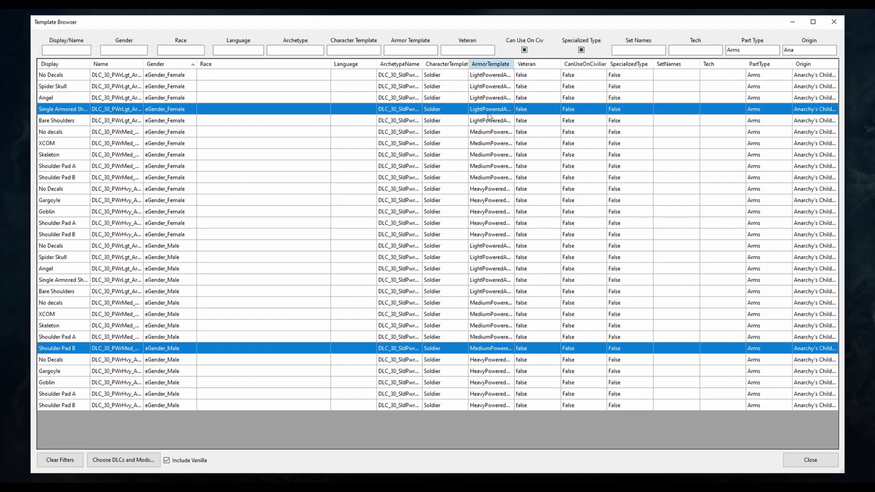
# Step: Close the Template Browser and return to the pool editor window
pyautogui.click(815, 460)
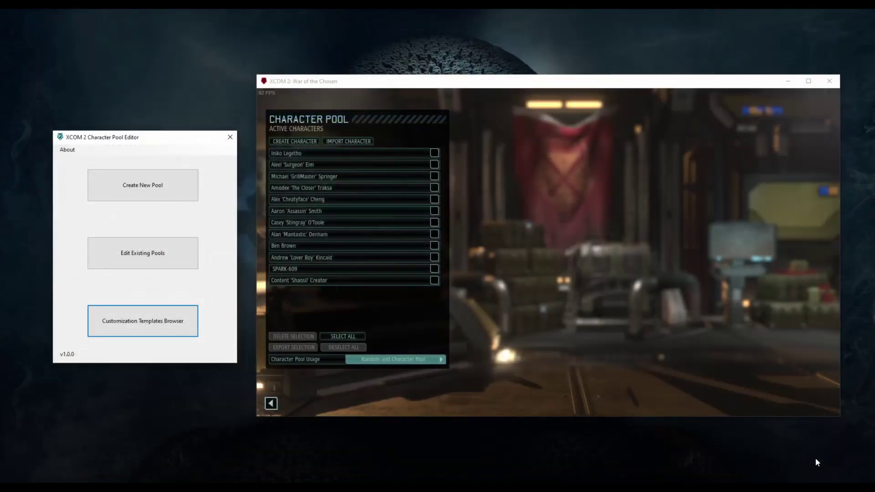
pyautogui.click(546, 88)
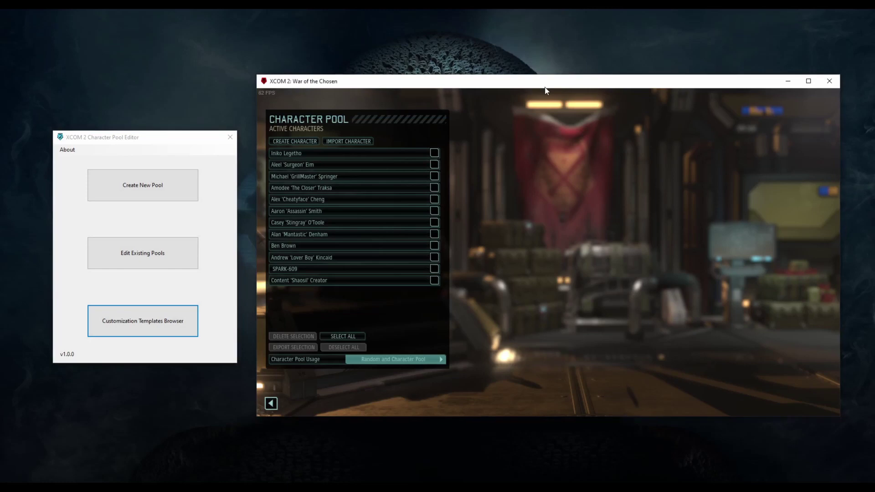
pyautogui.click(76, 152)
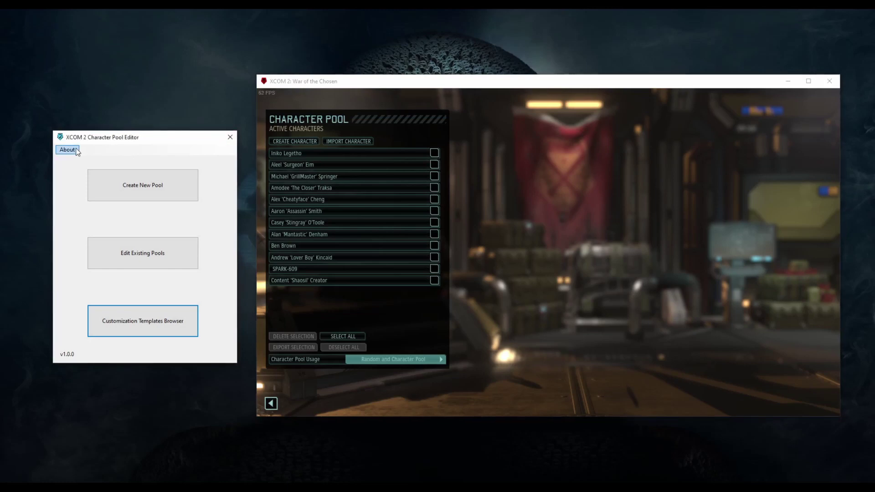
# Step: Run About > Check for updates and dismiss the no-new-version result
pyautogui.click(75, 151)
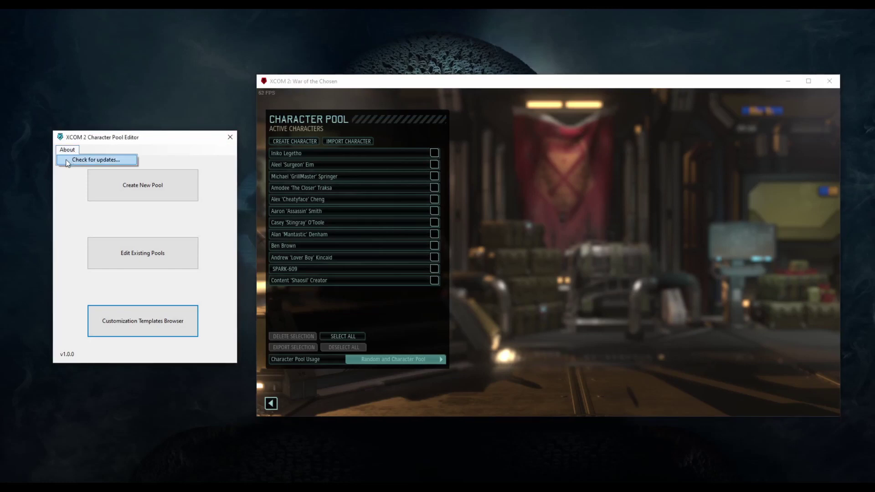
pyautogui.click(67, 161)
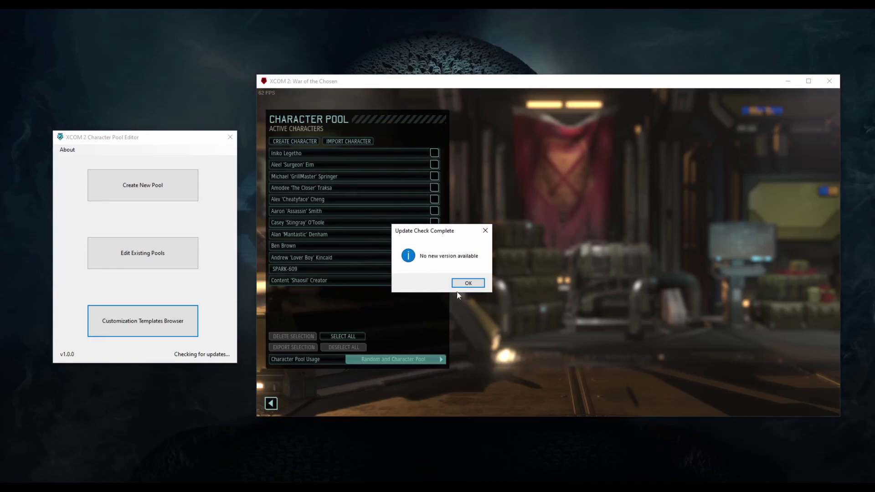
pyautogui.click(469, 283)
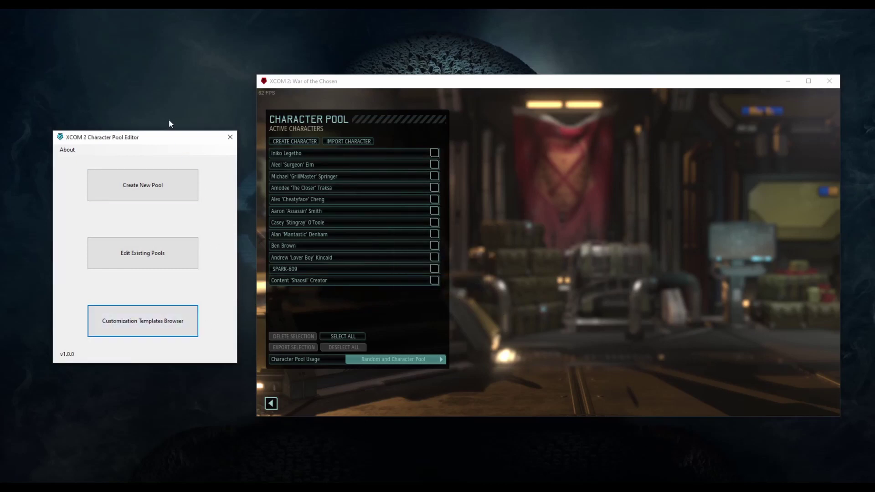
# Step: Back out of the game's Character Pool screen to the War of the Chosen main menu
pyautogui.rightClick(562, 182)
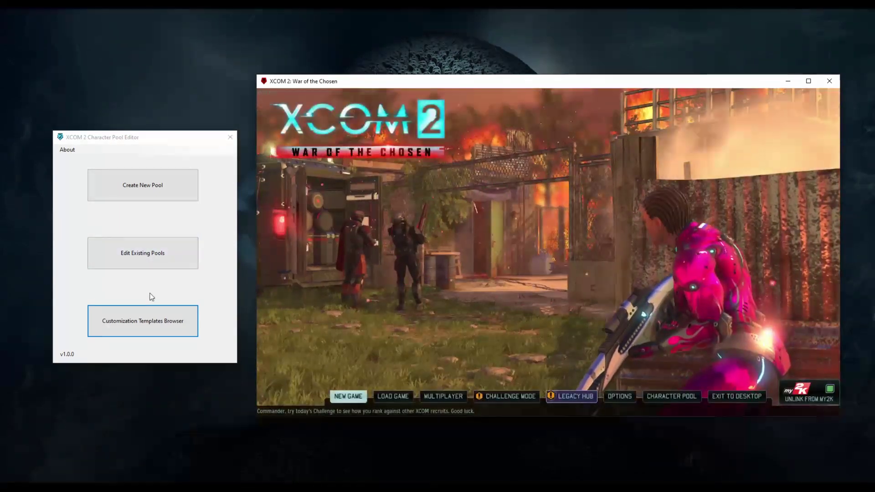
pyautogui.click(152, 297)
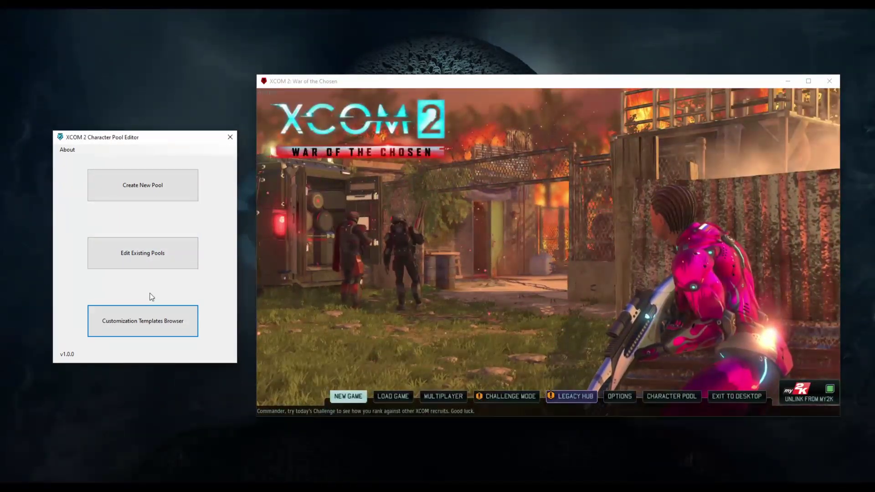